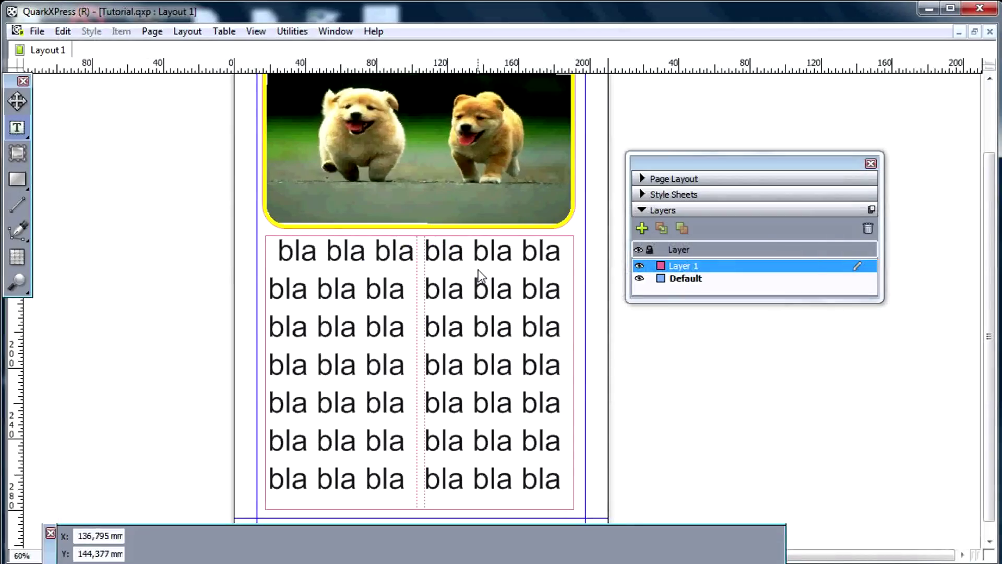
scroll(553, 331, up, 1)
scroll(548, 341, down, 1)
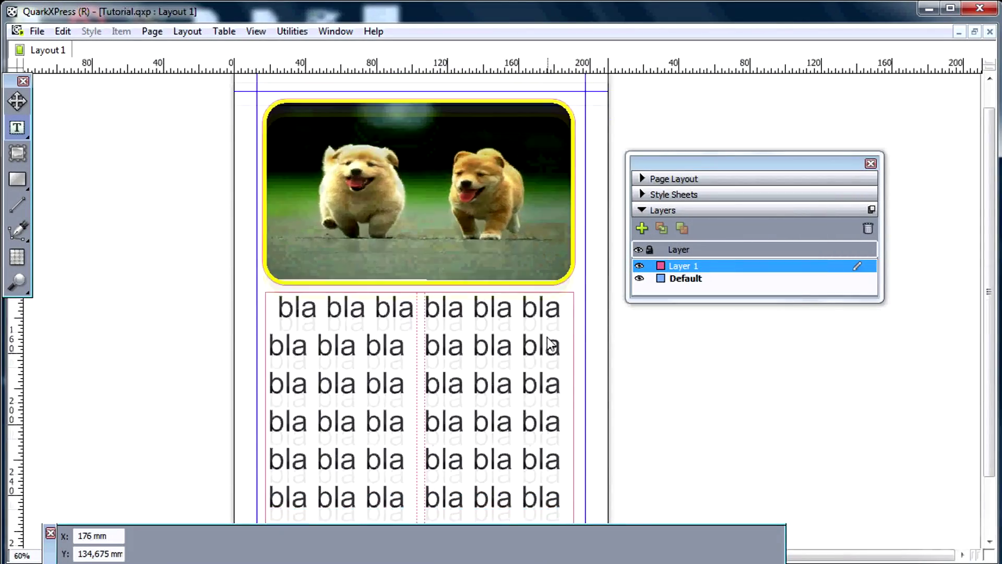
scroll(546, 350, down, 2)
scroll(546, 350, up, 2)
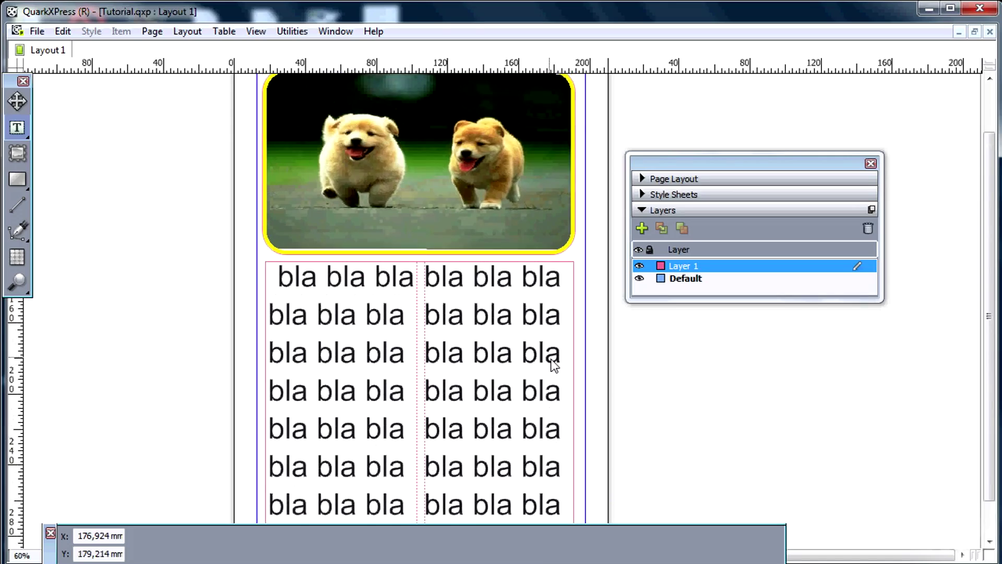
scroll(550, 359, up, 2)
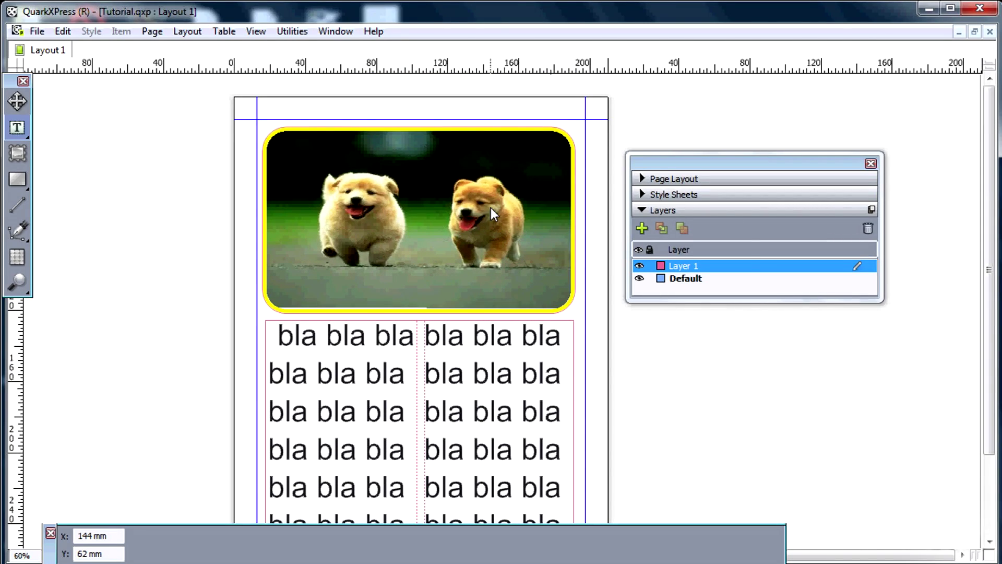
scroll(491, 207, down, 1)
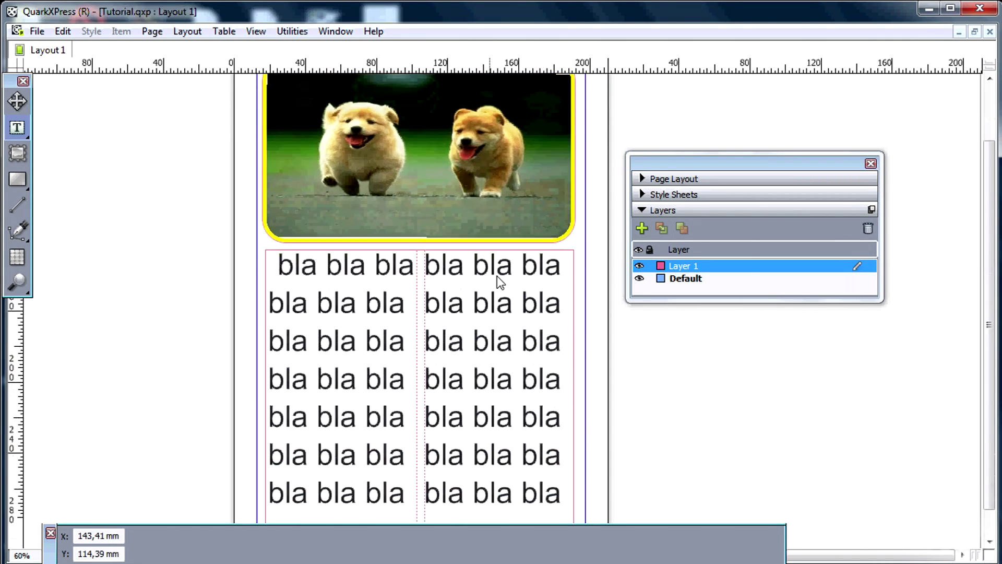
scroll(497, 276, down, 1)
Step: Switch to the Item tool and open the New Project dialog via Create > Project
key(v)
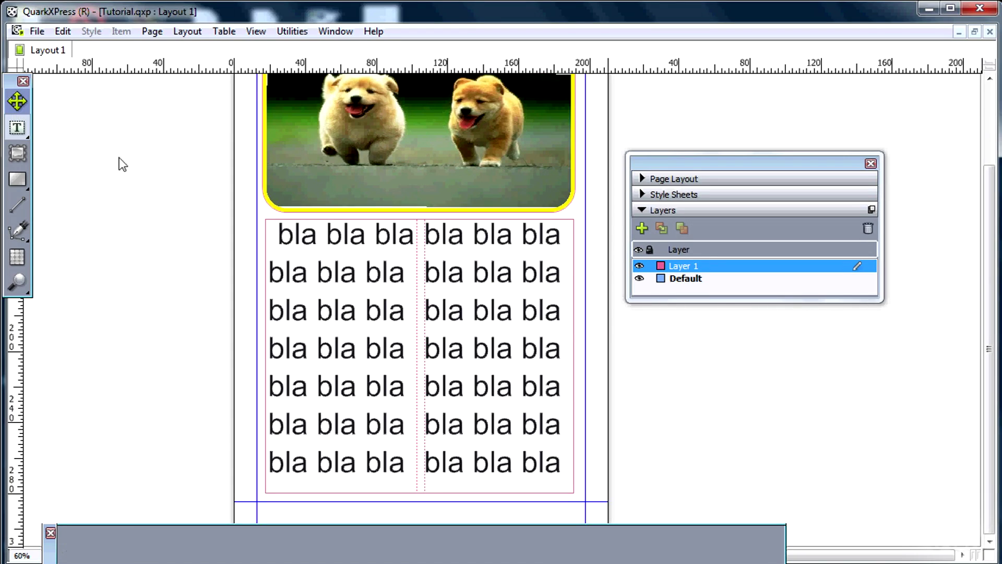
scroll(394, 282, up, 1)
scroll(426, 305, up, 1)
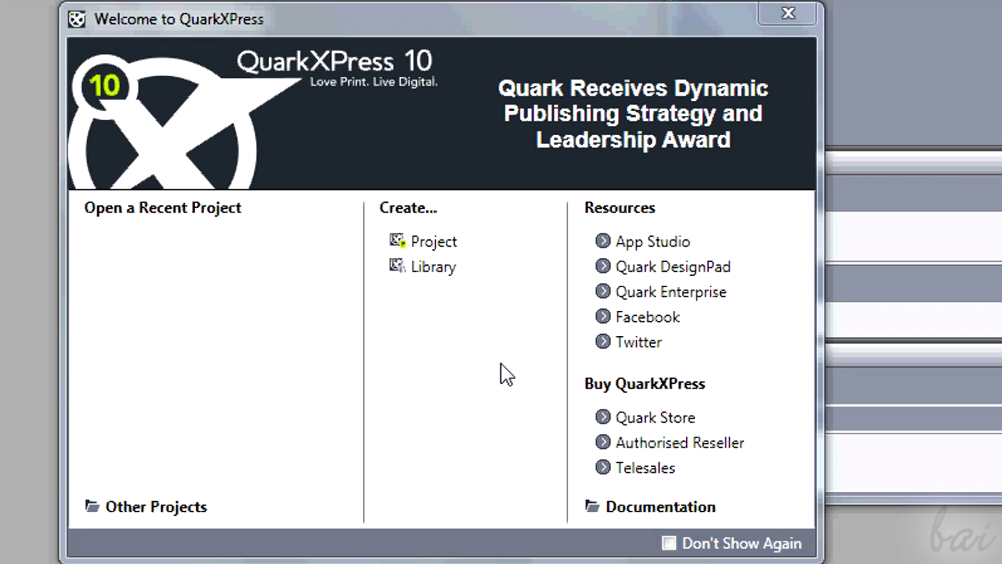
click(447, 250)
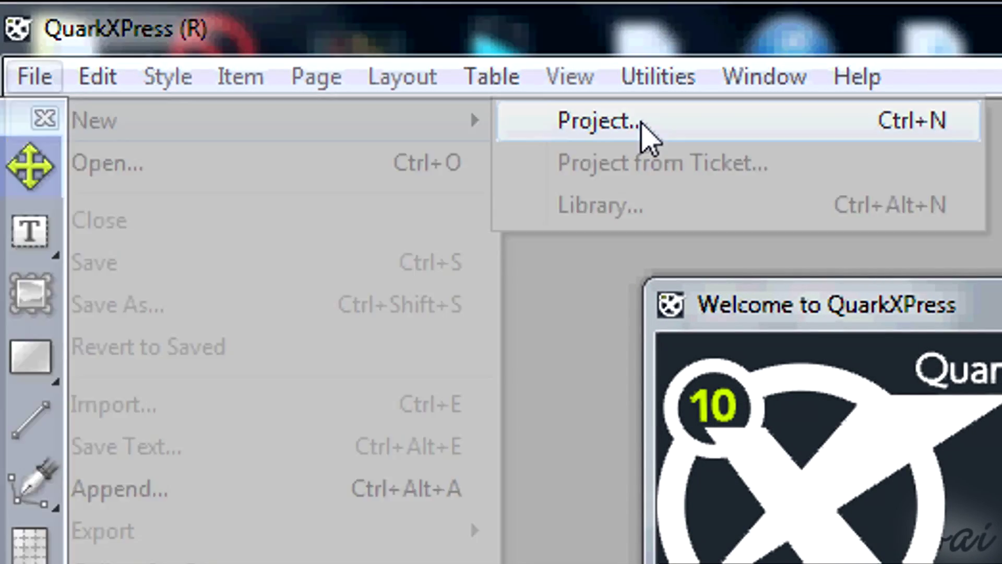
click(640, 124)
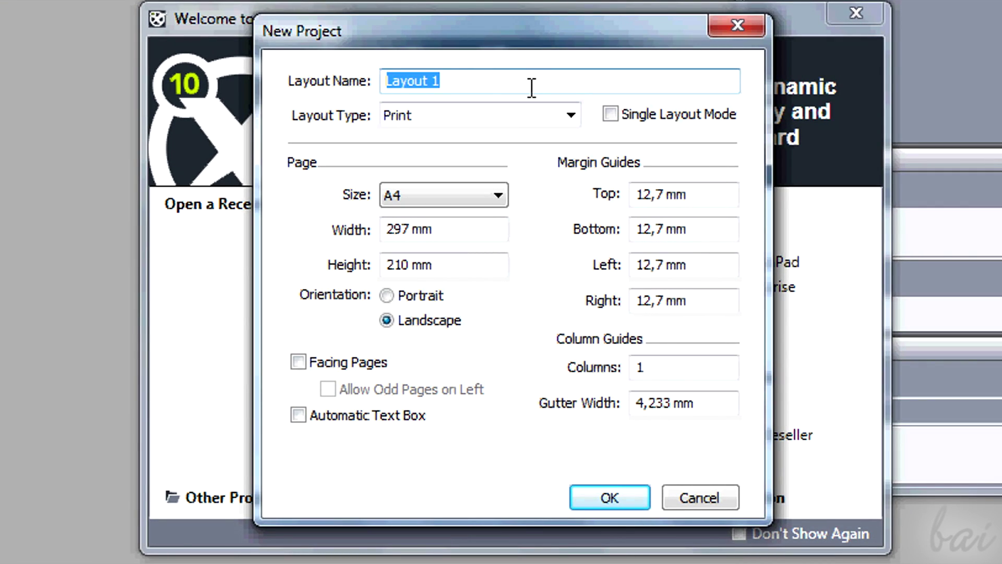
Step: Inspect the page width, height and top and bottom margin fields
click(452, 229)
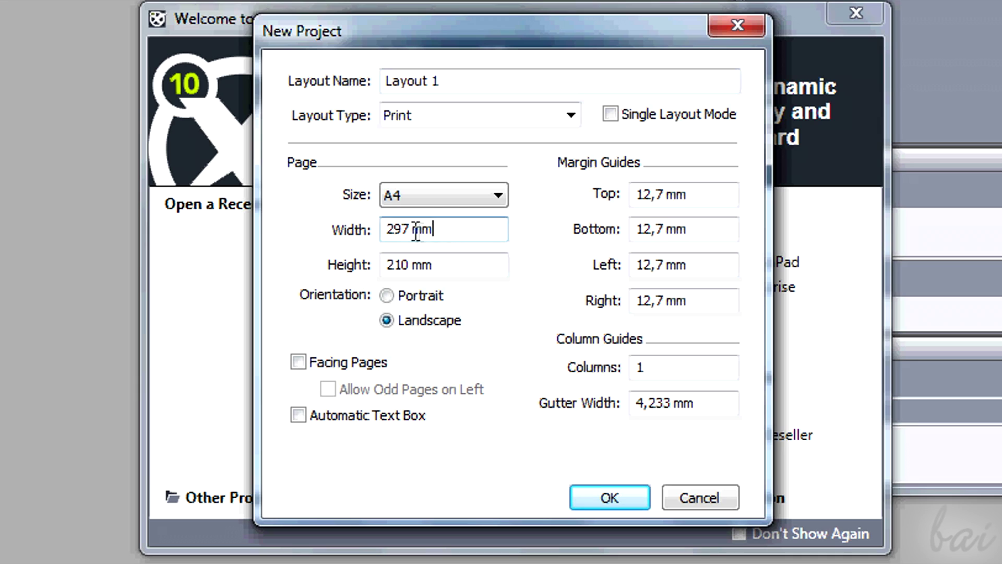
drag(406, 228, 379, 229)
click(399, 263)
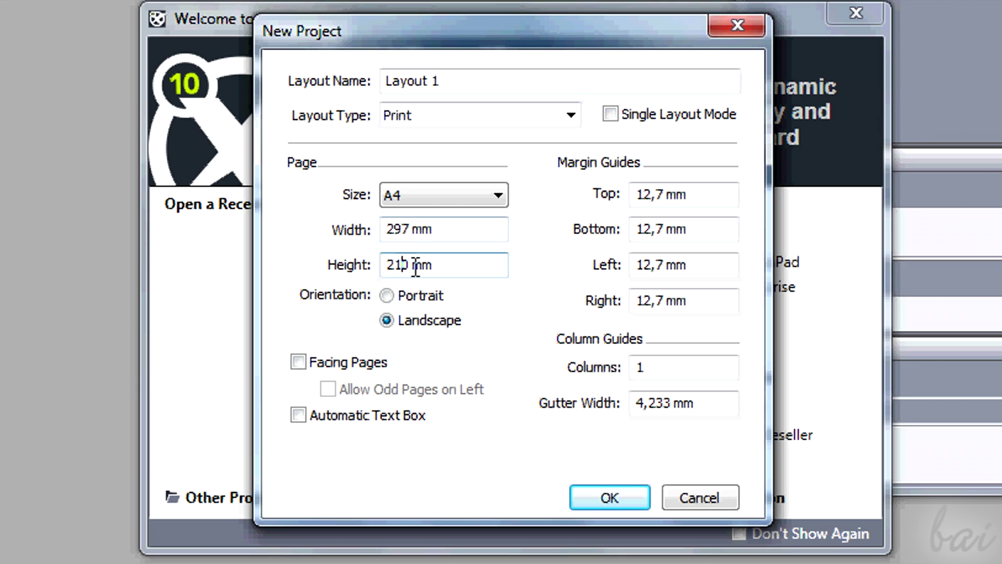
drag(400, 264, 410, 264)
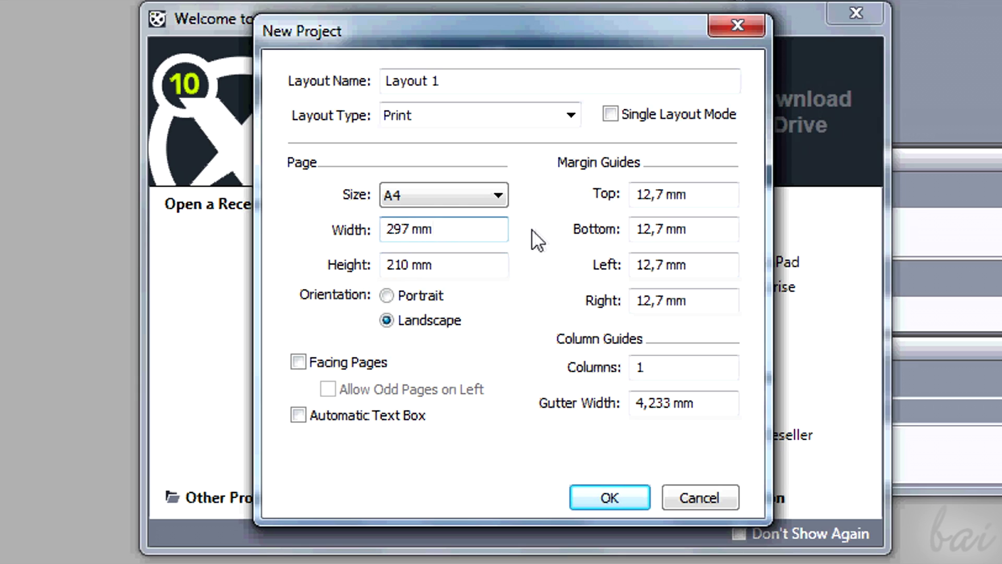
click(663, 197)
click(681, 229)
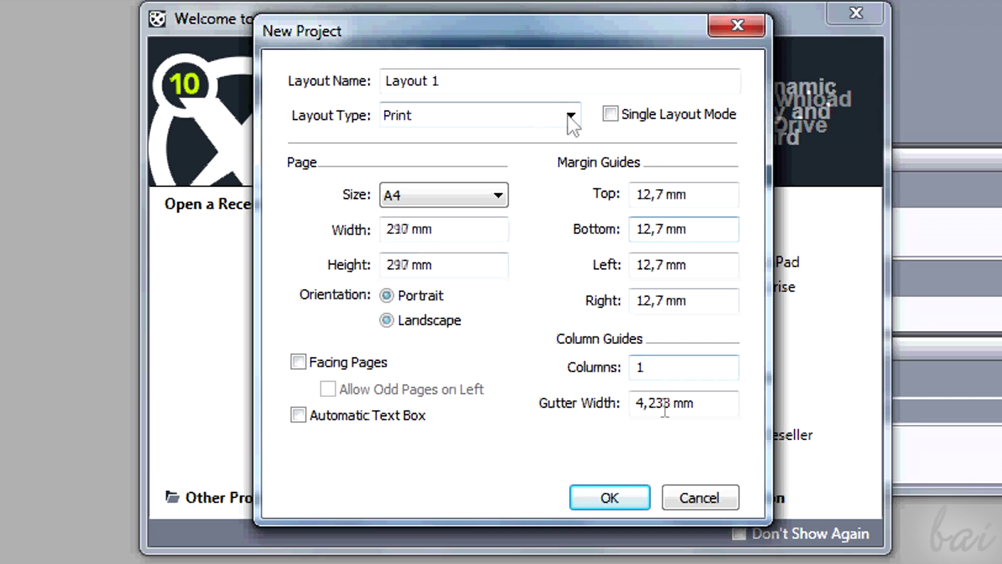
Step: Try the eBook layout type, then return to a Print layout
click(571, 116)
click(537, 174)
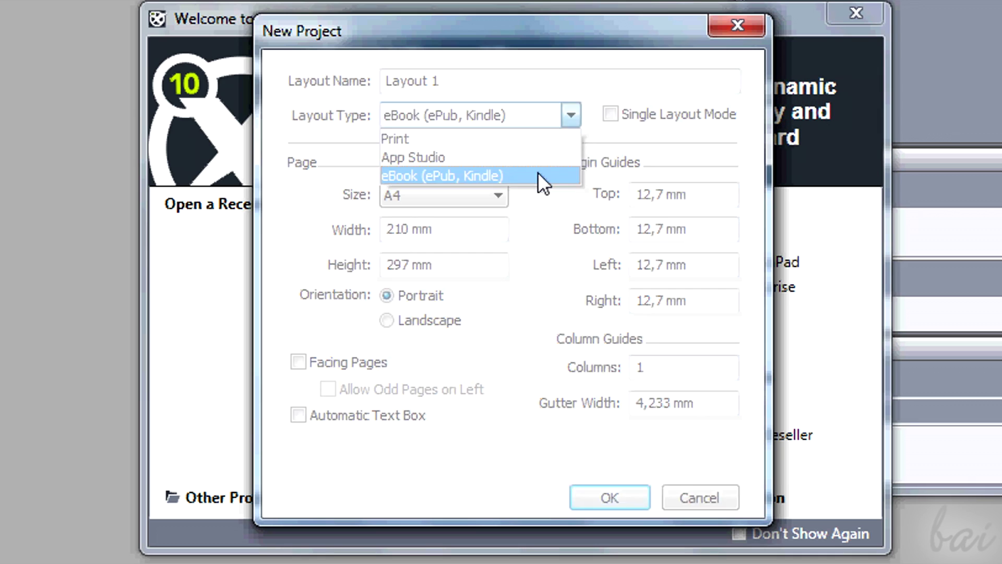
click(494, 166)
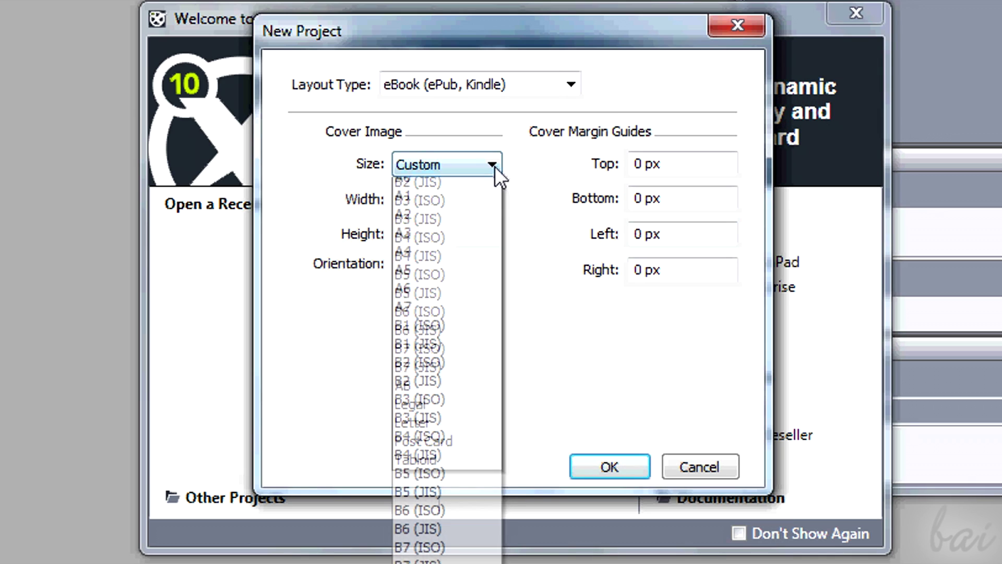
click(490, 166)
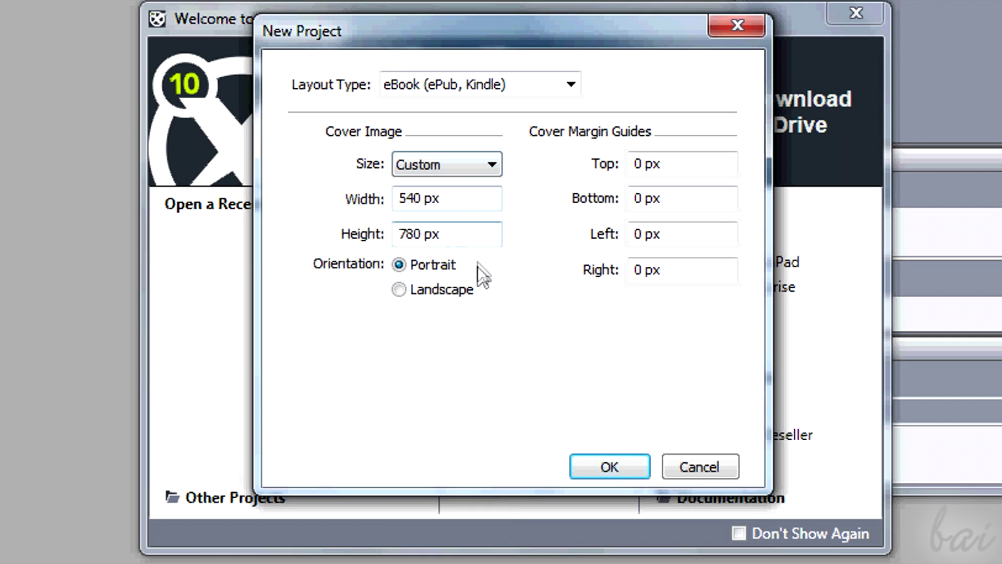
click(516, 86)
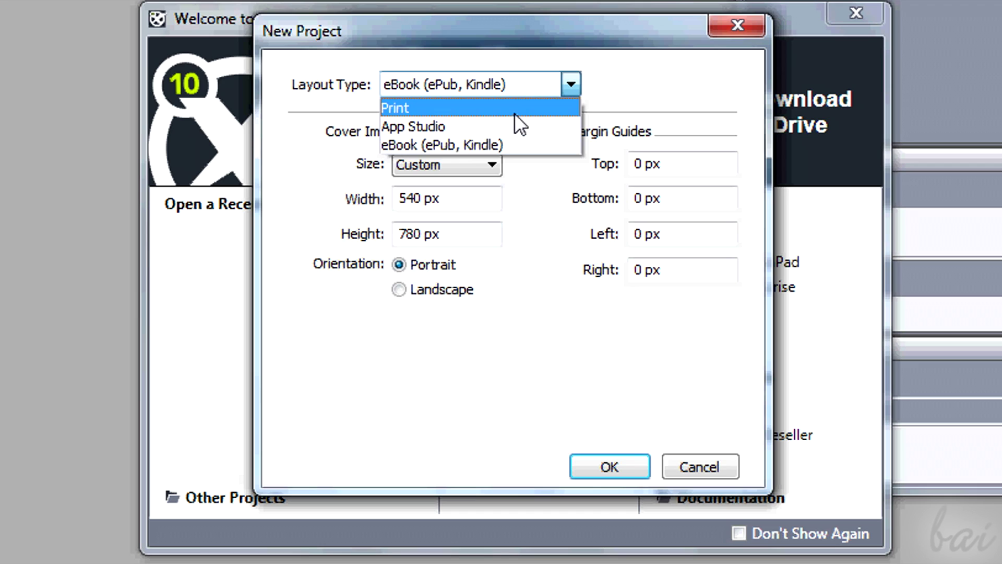
click(515, 111)
click(387, 320)
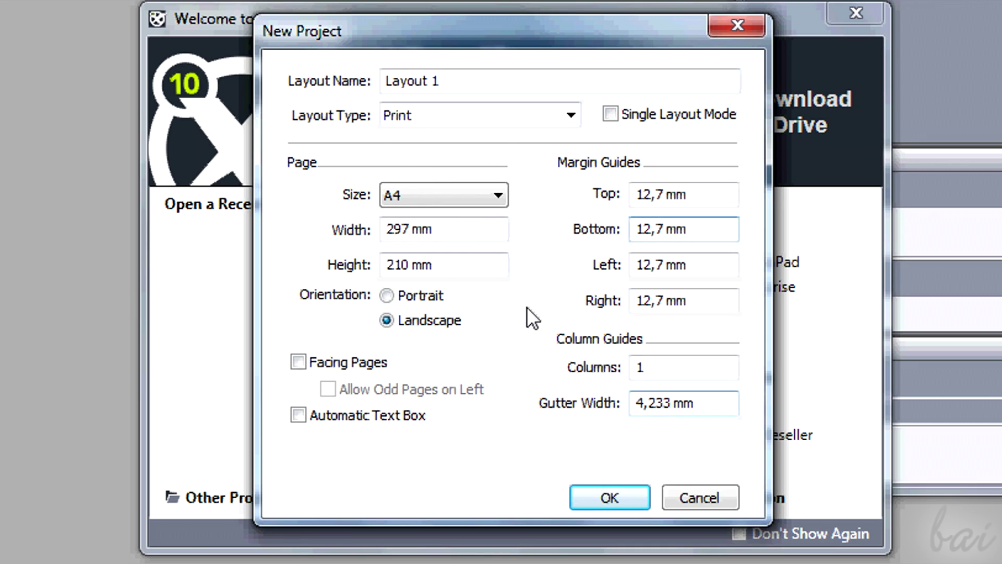
Step: Set the page to A4 portrait, after trying A6 and landscape, and create the project
click(455, 202)
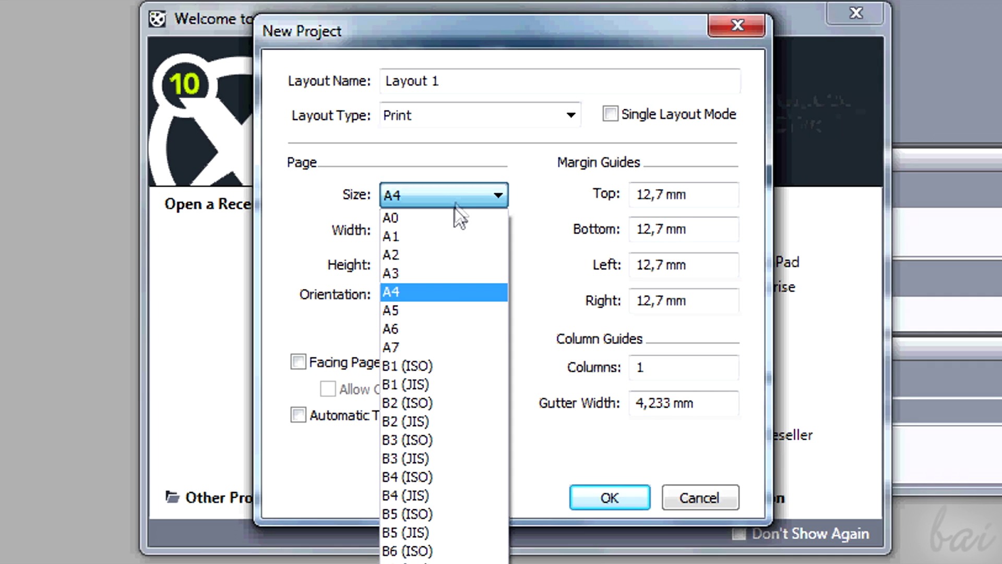
click(441, 335)
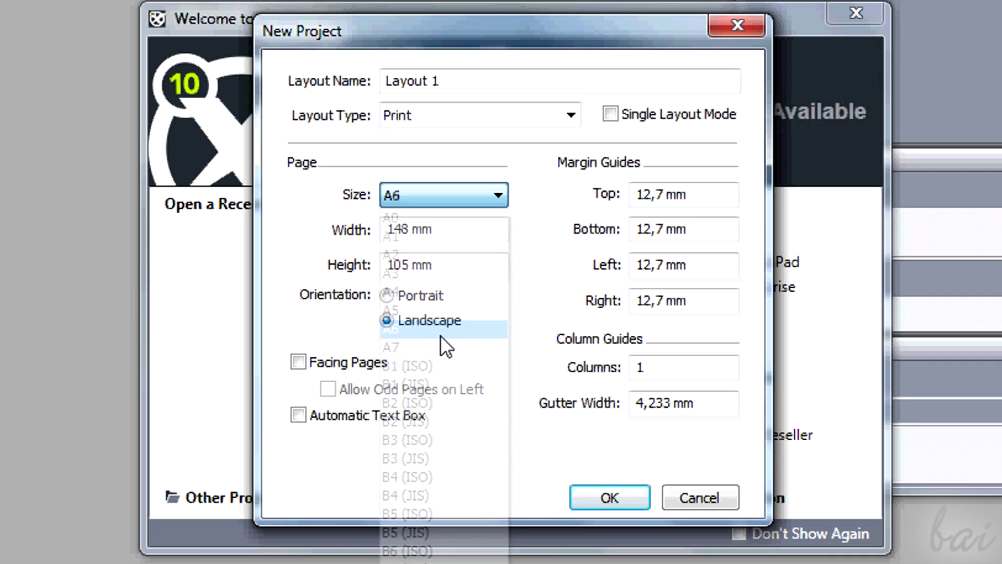
click(476, 199)
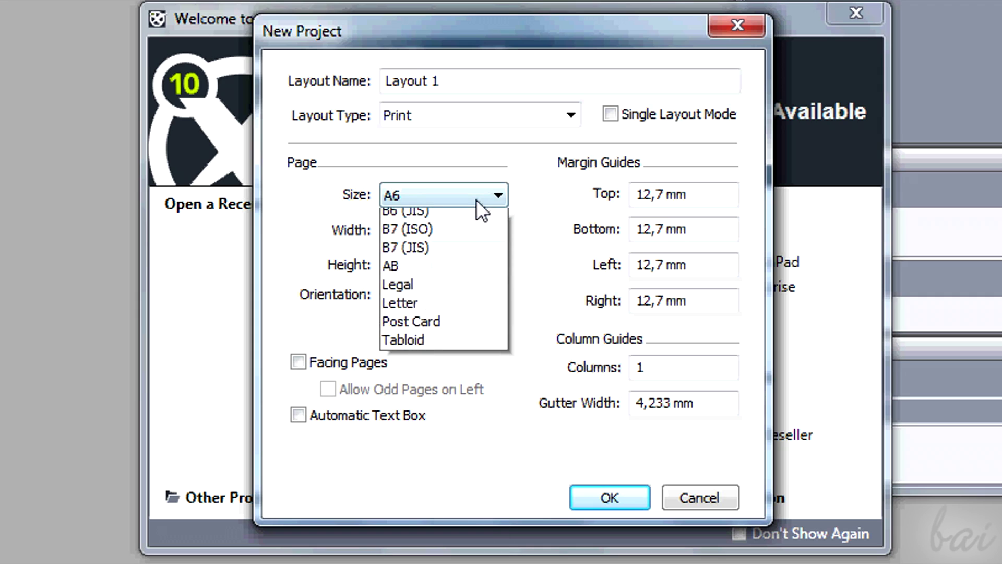
click(458, 292)
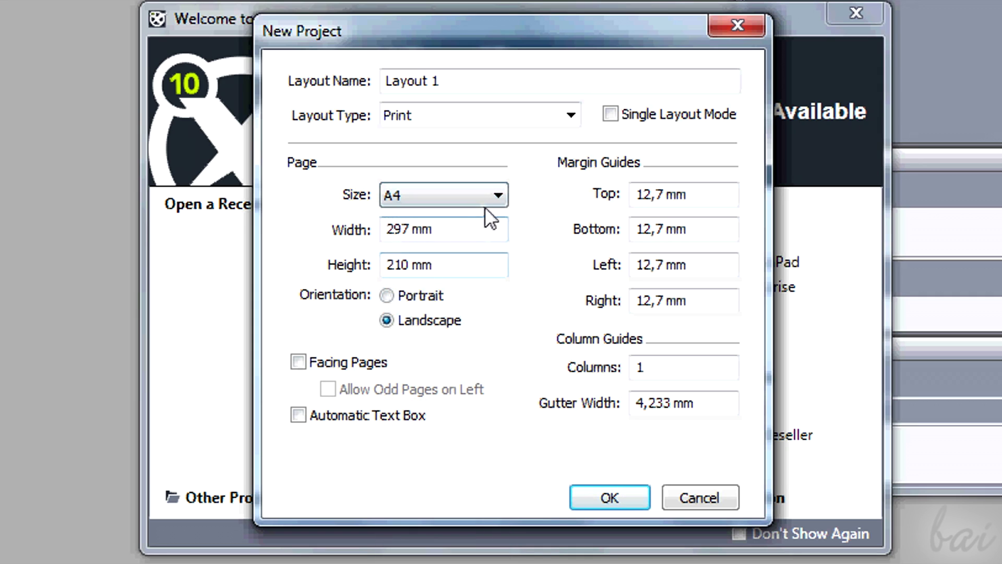
click(388, 298)
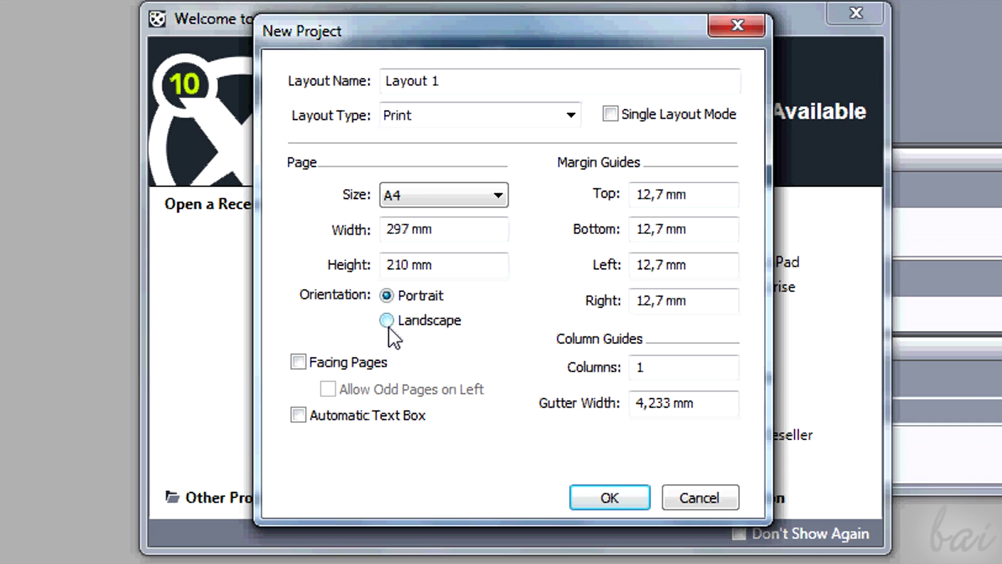
click(388, 322)
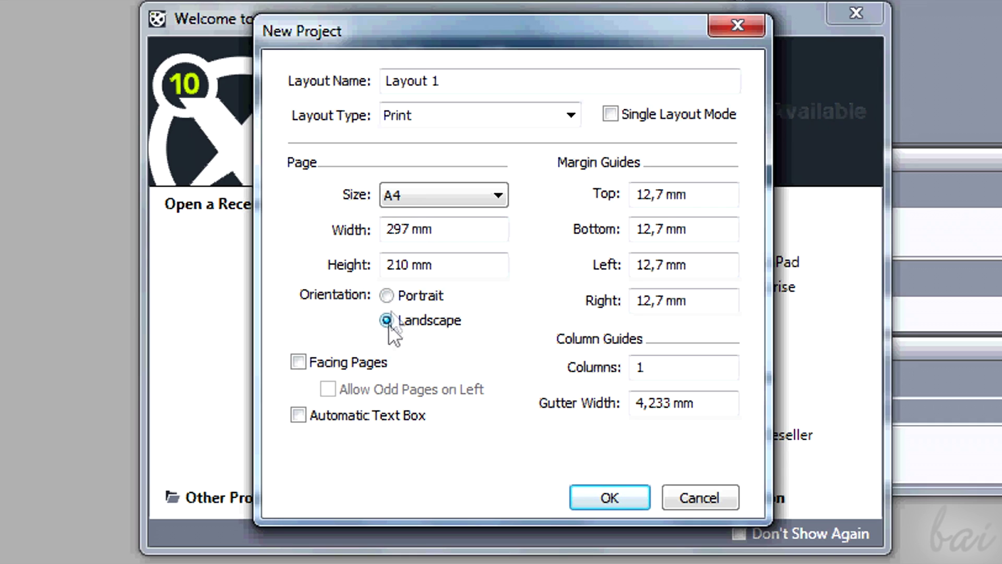
click(388, 297)
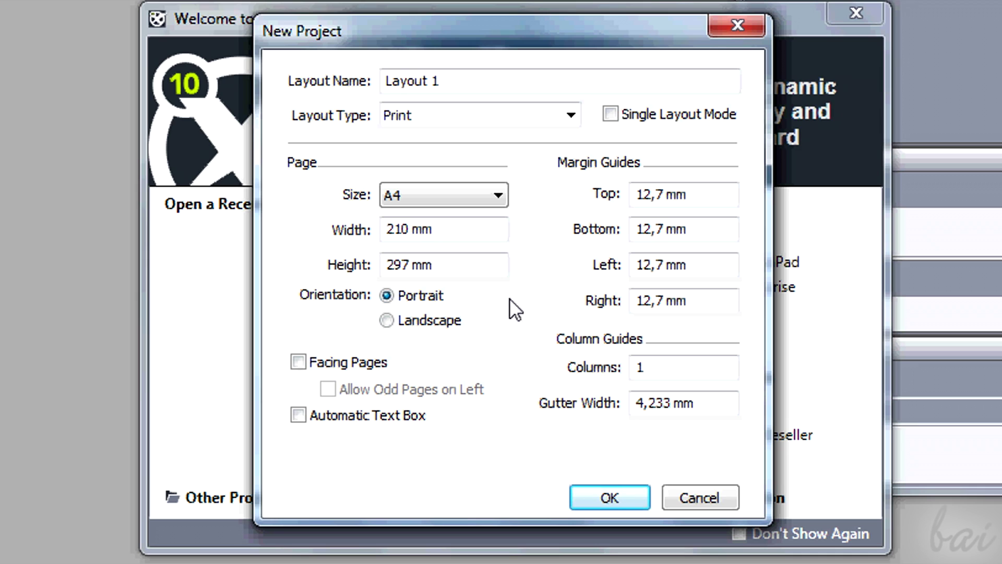
click(603, 499)
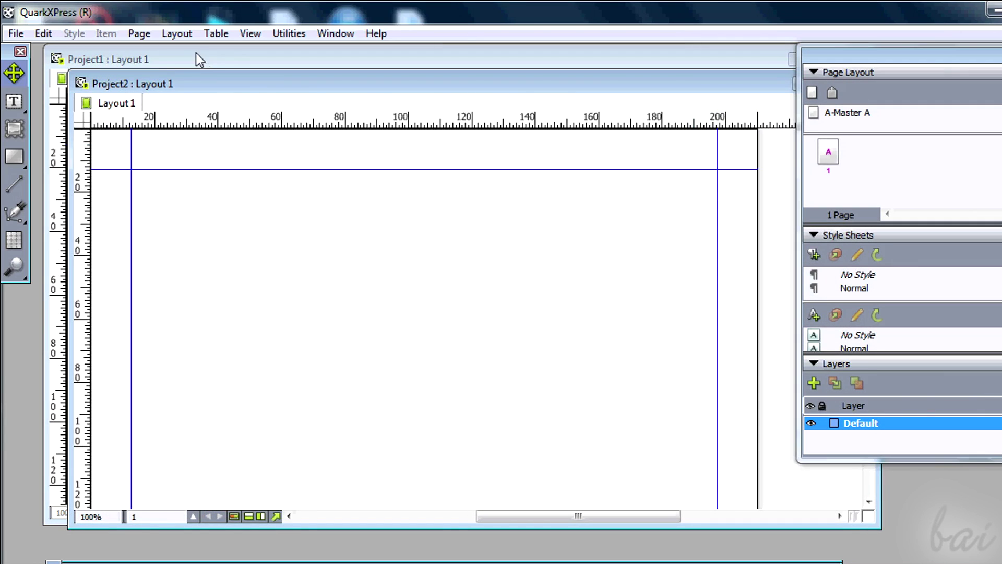
Step: Rearrange the two project windows and switch between the Project1 and Project2 layouts
drag(273, 90, 237, 101)
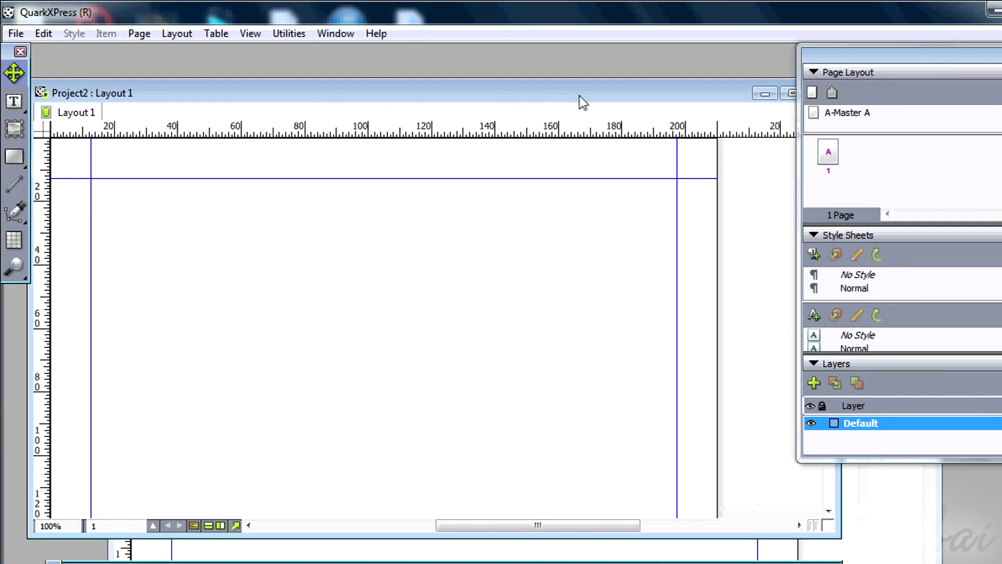
drag(582, 102, 381, 106)
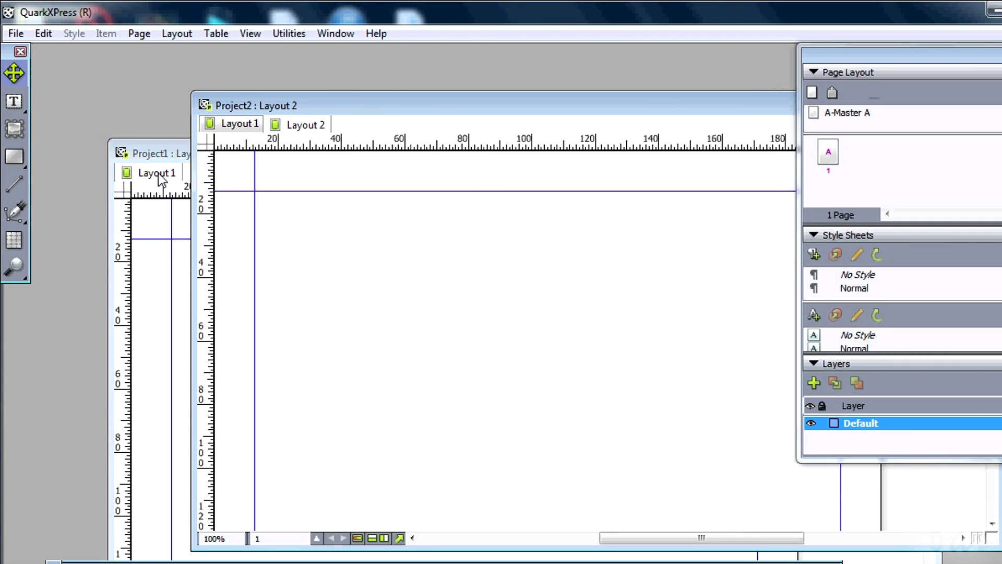
click(160, 178)
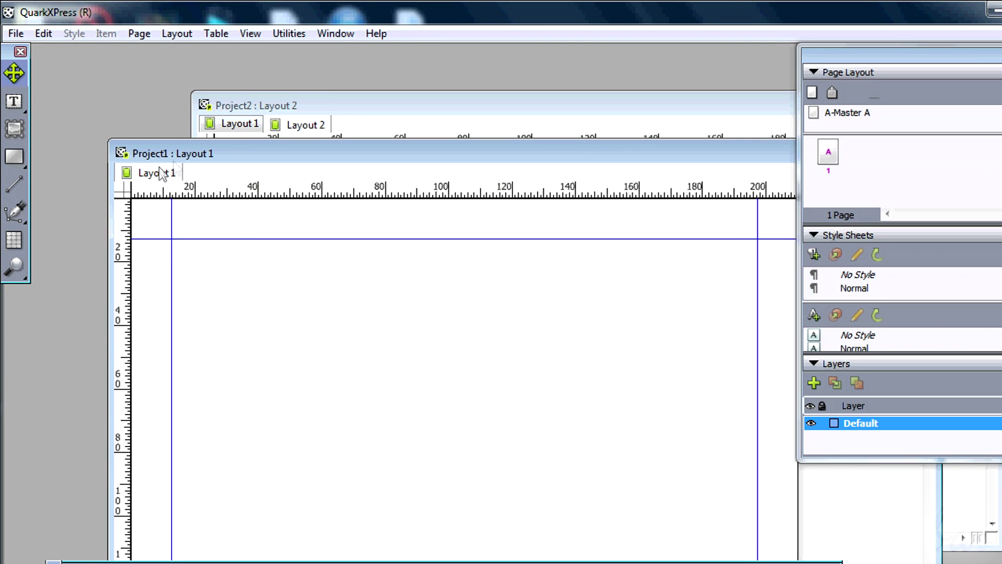
click(242, 132)
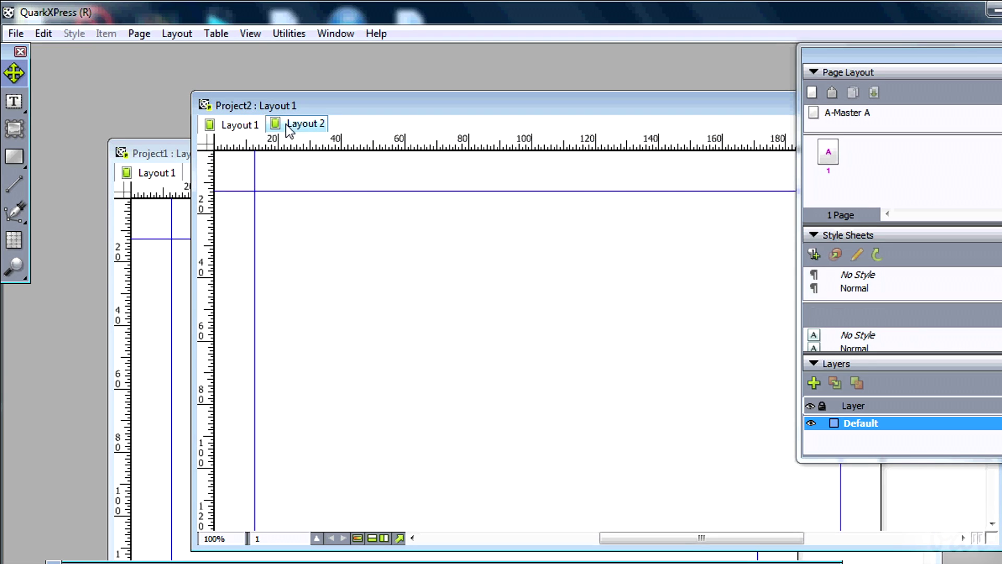
click(292, 128)
click(238, 128)
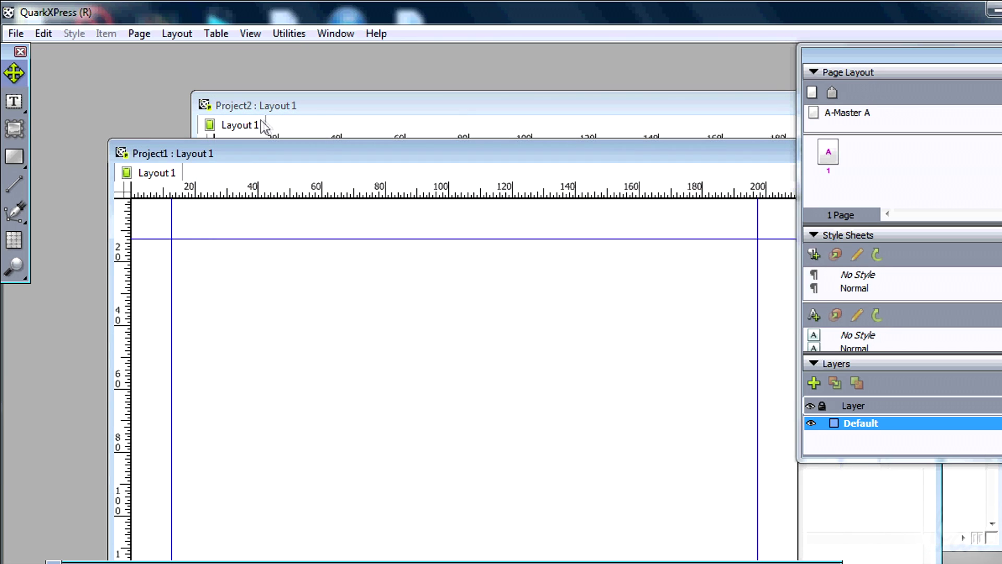
click(253, 125)
Step: Add a new A4 print layout to Project2 from its Layout tab menu
right_click(244, 124)
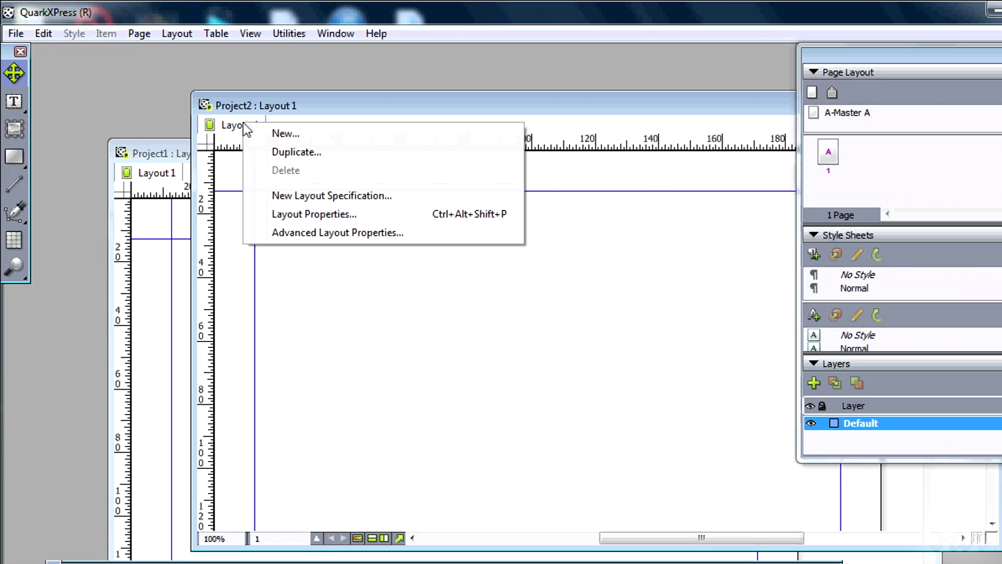
click(285, 135)
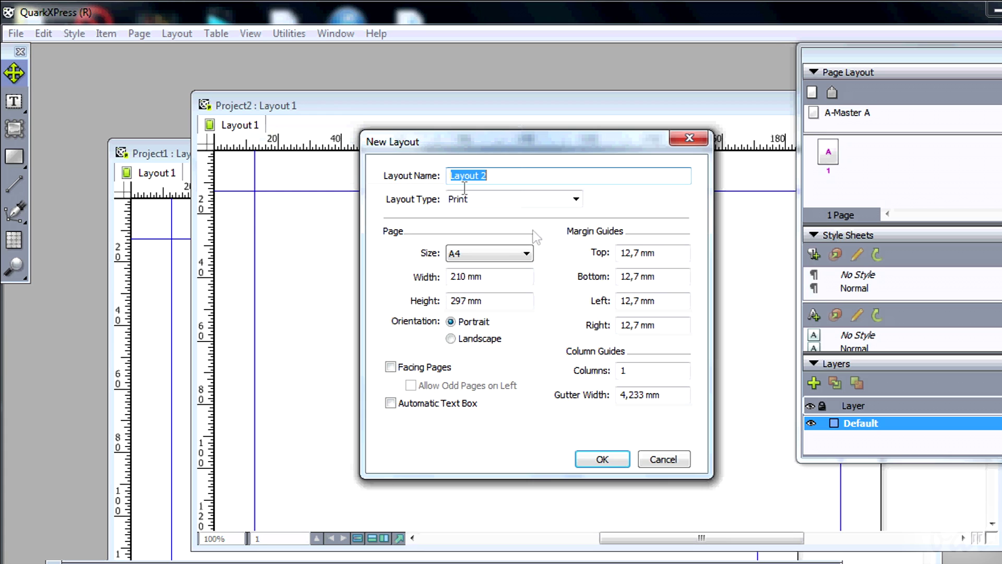
click(603, 461)
click(16, 33)
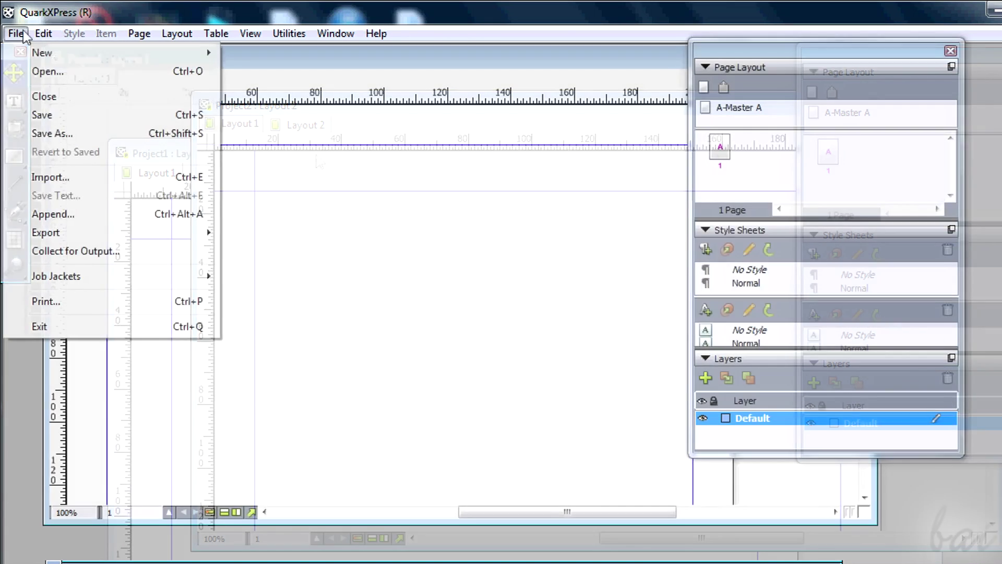
mouse_move(43, 53)
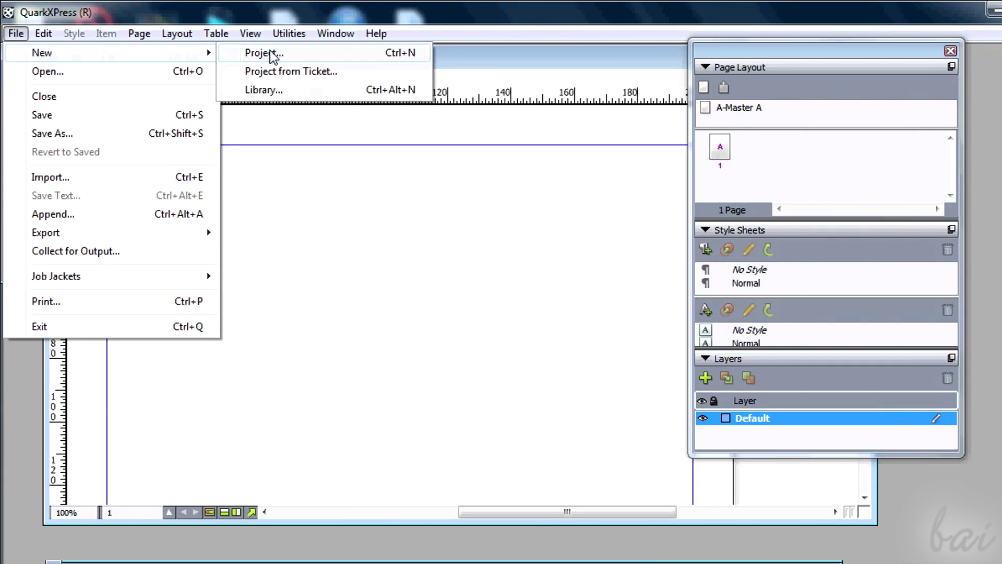
Step: Create another new project and maximize its window
click(269, 53)
click(603, 459)
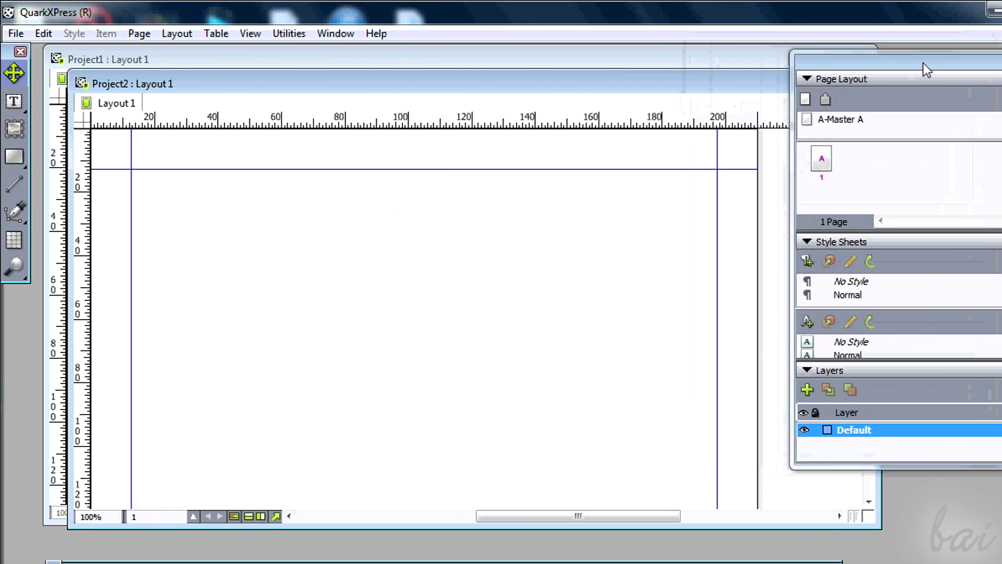
drag(819, 60, 949, 57)
click(716, 123)
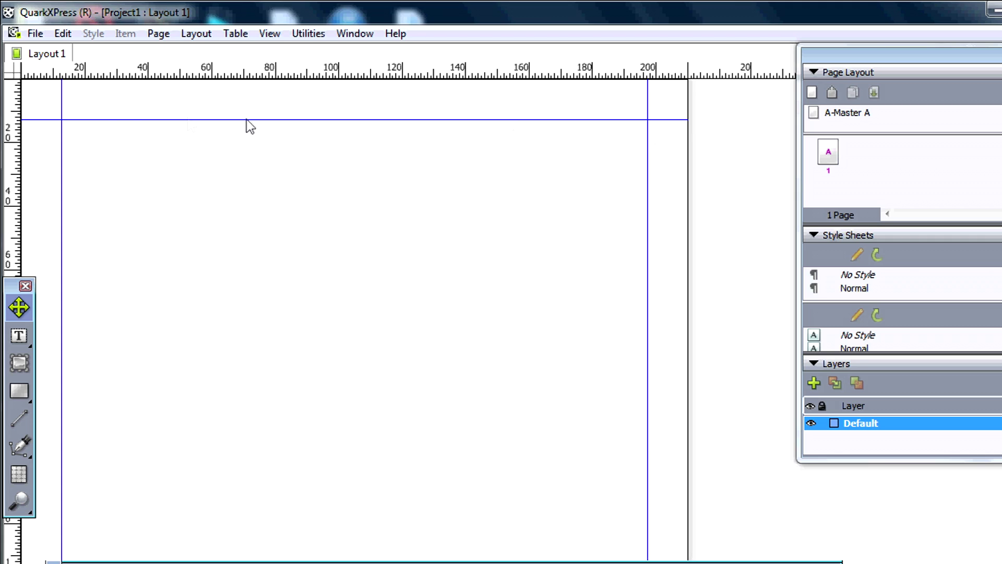
Step: Review Layout 1's properties (Print, A4 portrait) and close them unchanged
right_click(52, 62)
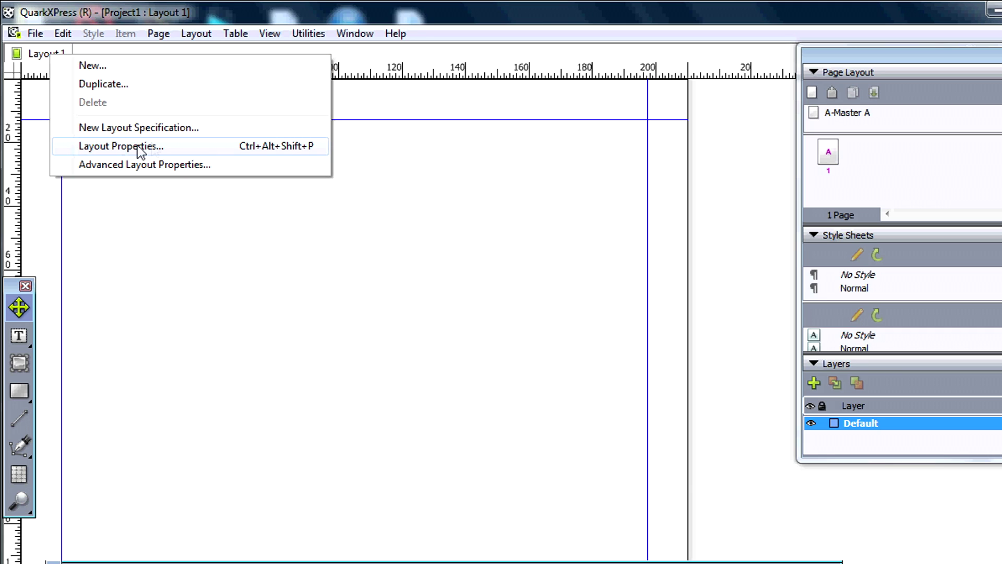
click(154, 149)
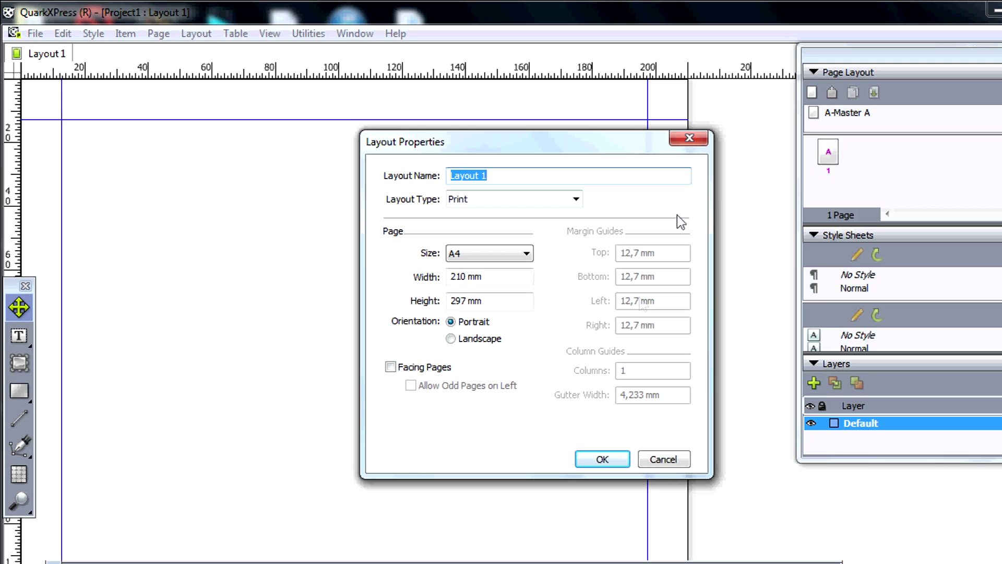
click(689, 138)
drag(15, 299, 14, 101)
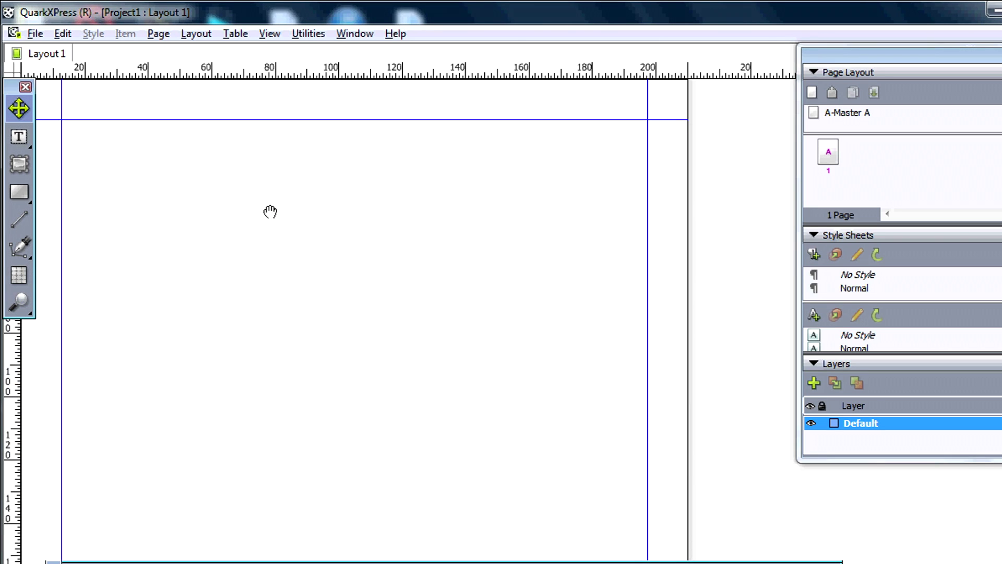
Step: Pan across the page with the Grabber hand to preview the sample layout
mouse_move(342, 195)
mouse_down()
mouse_move(381, 151)
mouse_move(204, 353)
mouse_move(352, 228)
mouse_move(316, 271)
mouse_move(305, 377)
mouse_move(362, 280)
mouse_up()
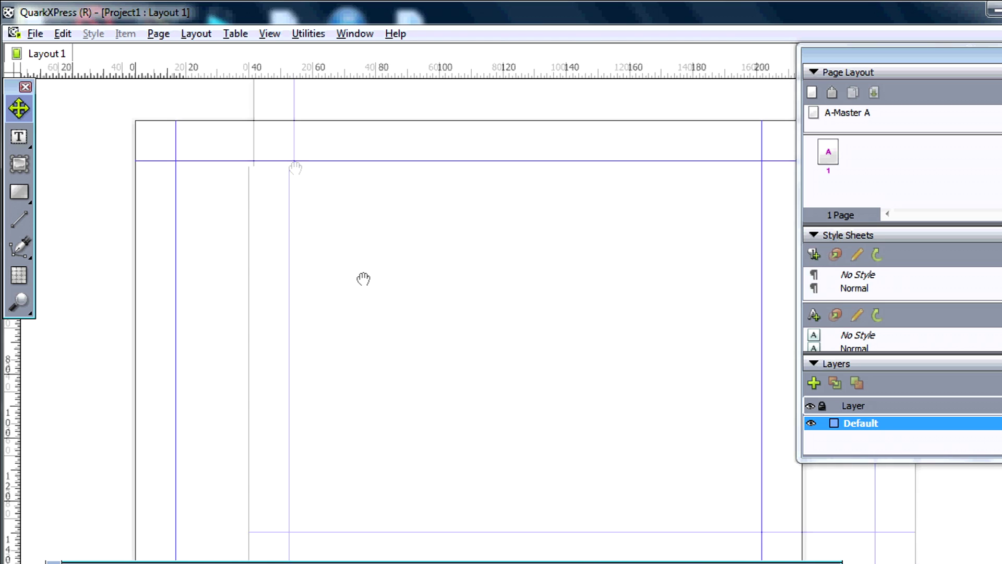
scroll(366, 276, down, 4)
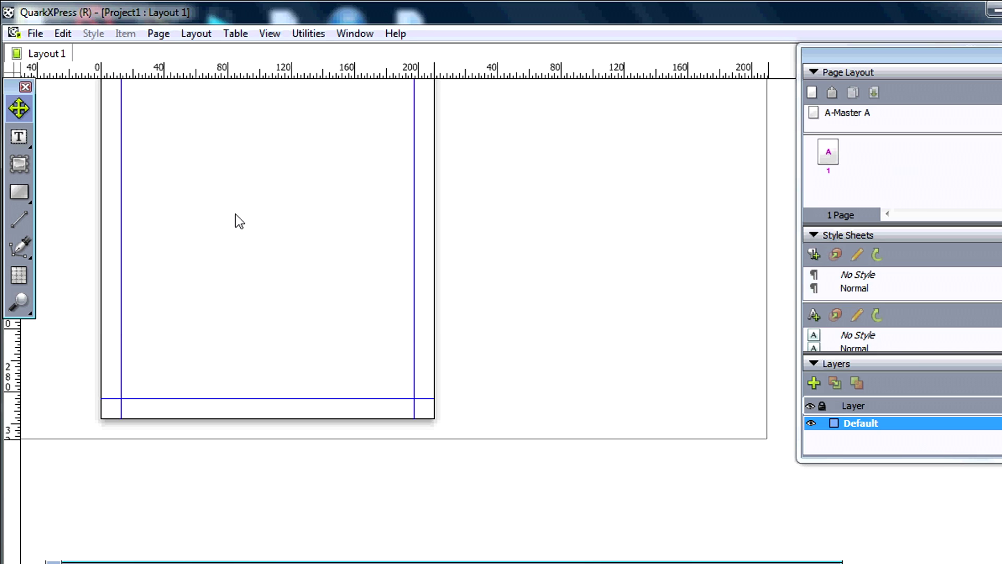
scroll(148, 192, up, 1)
scroll(177, 216, up, 1)
scroll(195, 207, down, 2)
scroll(208, 106, down, 3)
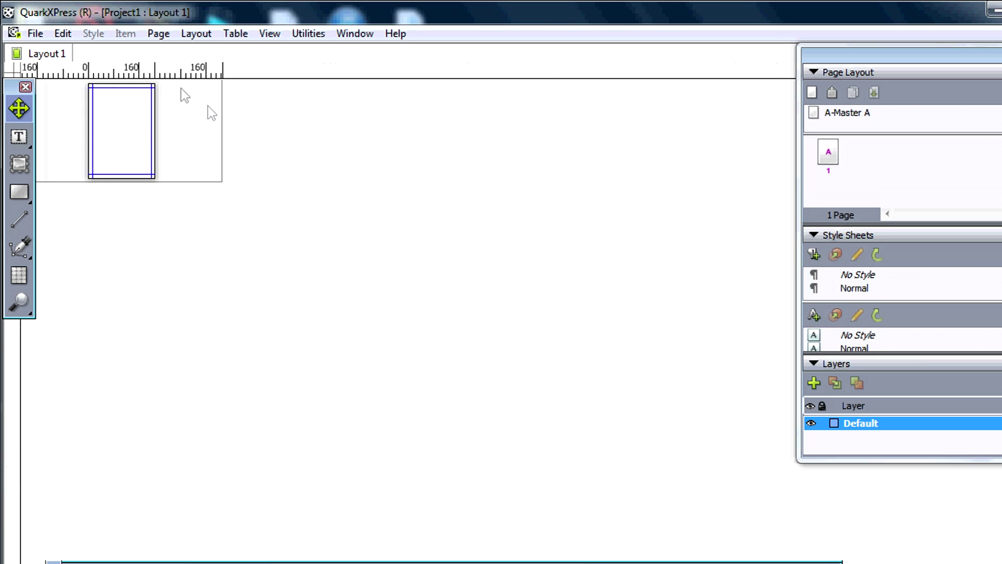
scroll(121, 92, up, 2)
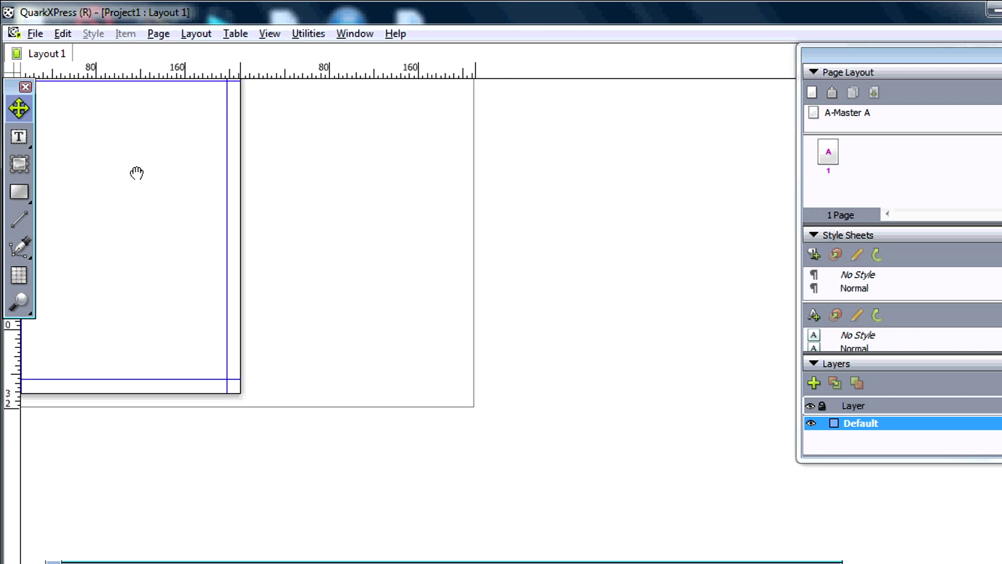
drag(137, 172, 403, 305)
scroll(340, 208, up, 1)
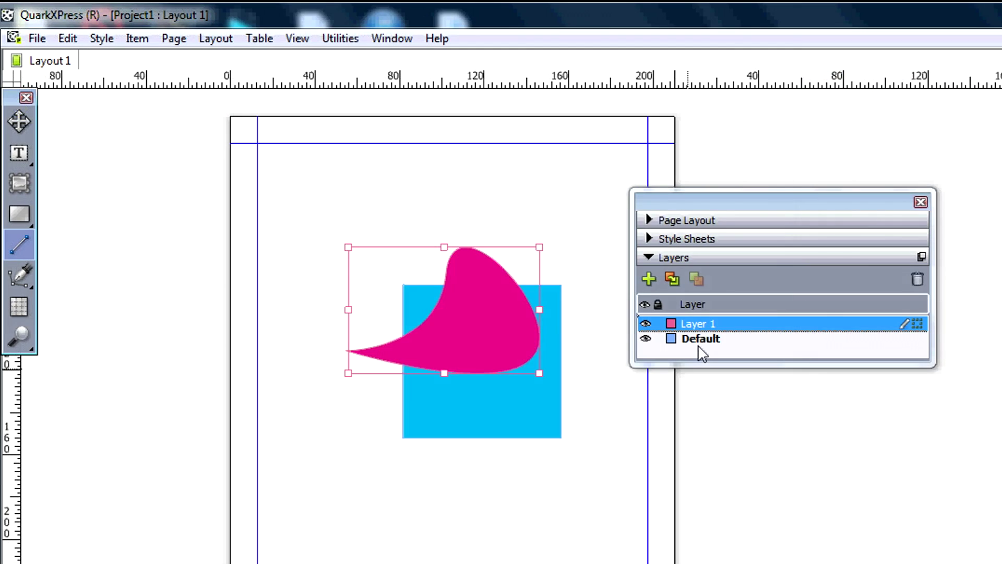
drag(698, 352, 697, 374)
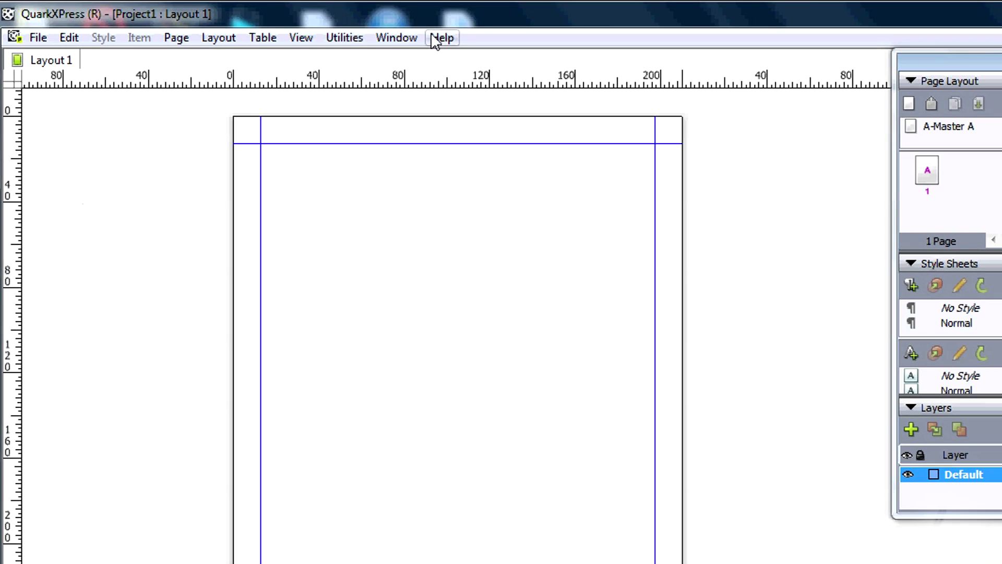
Step: Show the Tools palette and draw a rectangular box with the Rectangle Box Tool
click(397, 39)
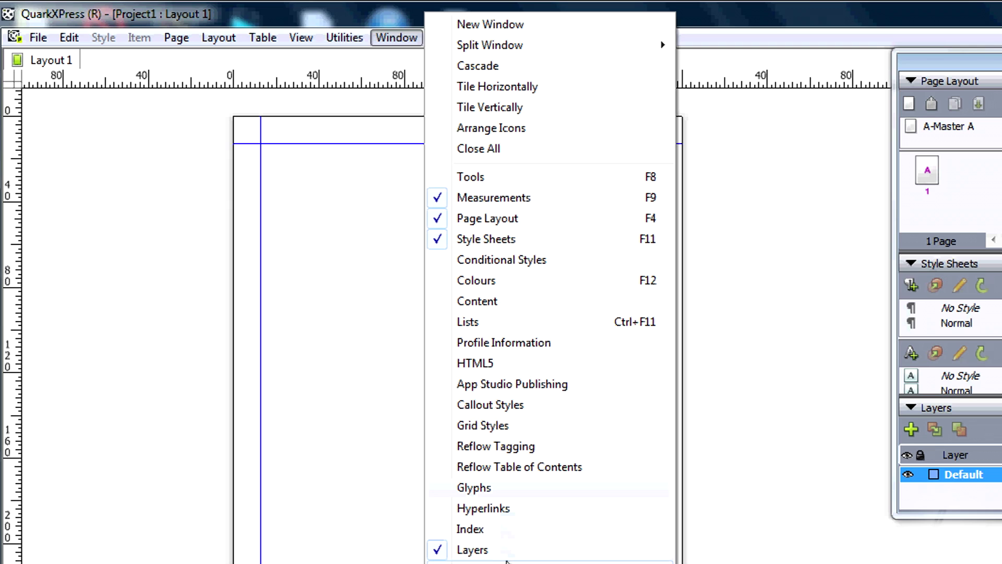
click(470, 177)
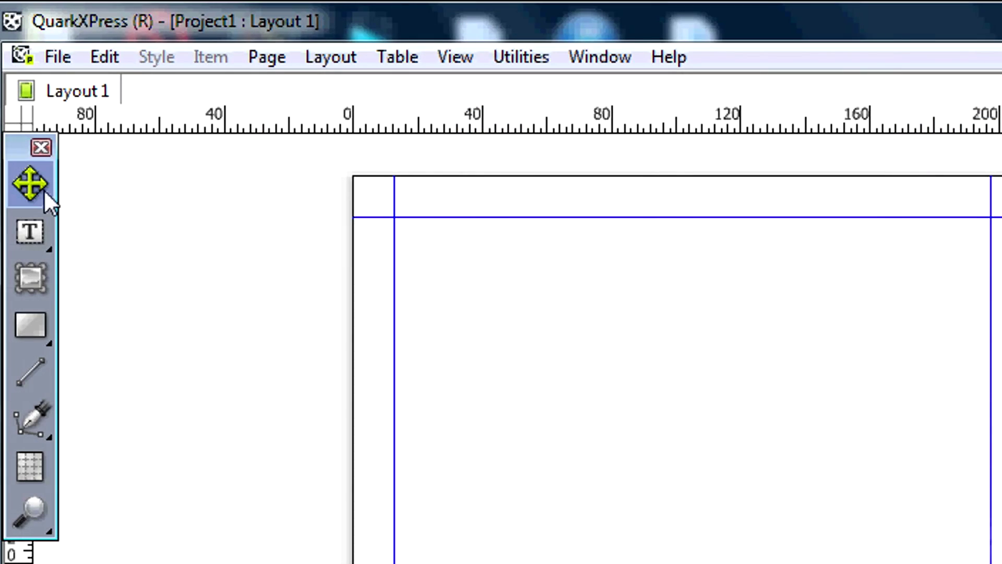
click(29, 328)
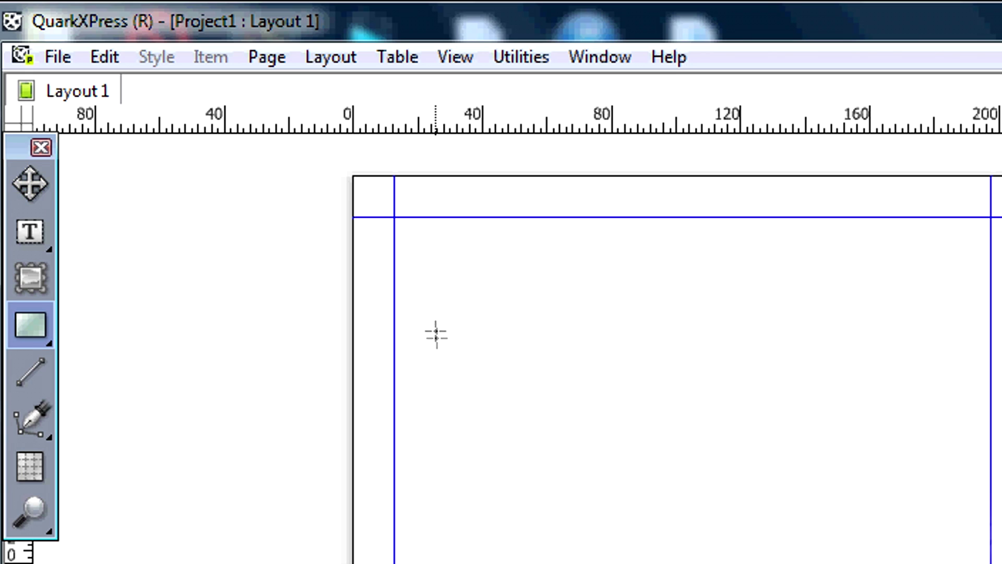
drag(470, 302, 642, 399)
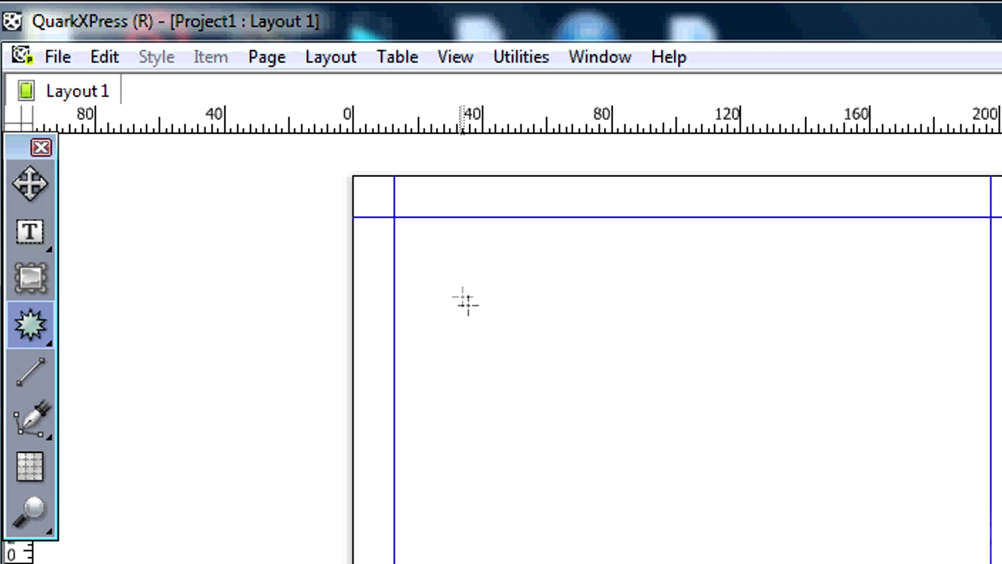
Step: Try the starburst shape from the box flyout and draw a box near the upper left
drag(459, 292, 527, 343)
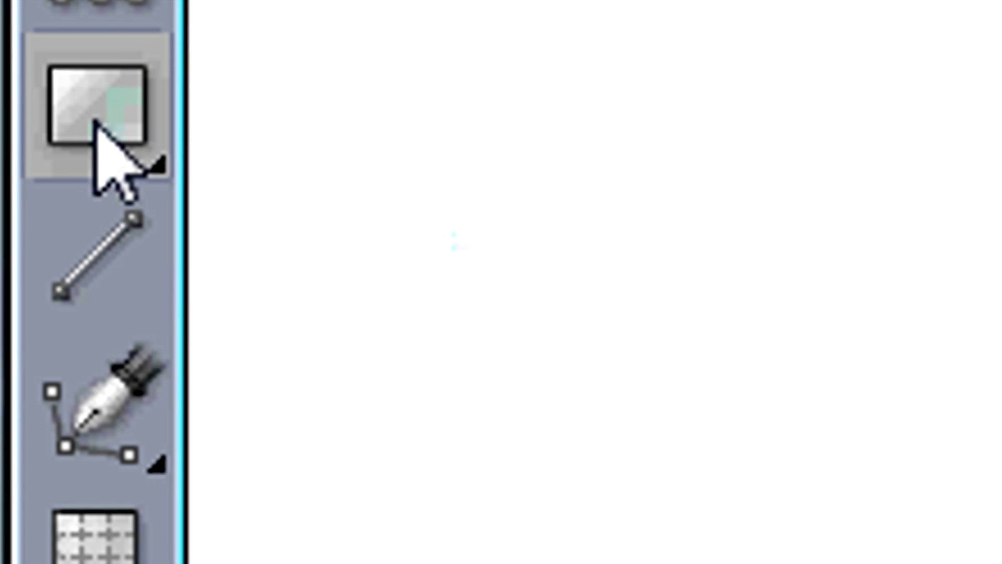
click(95, 123)
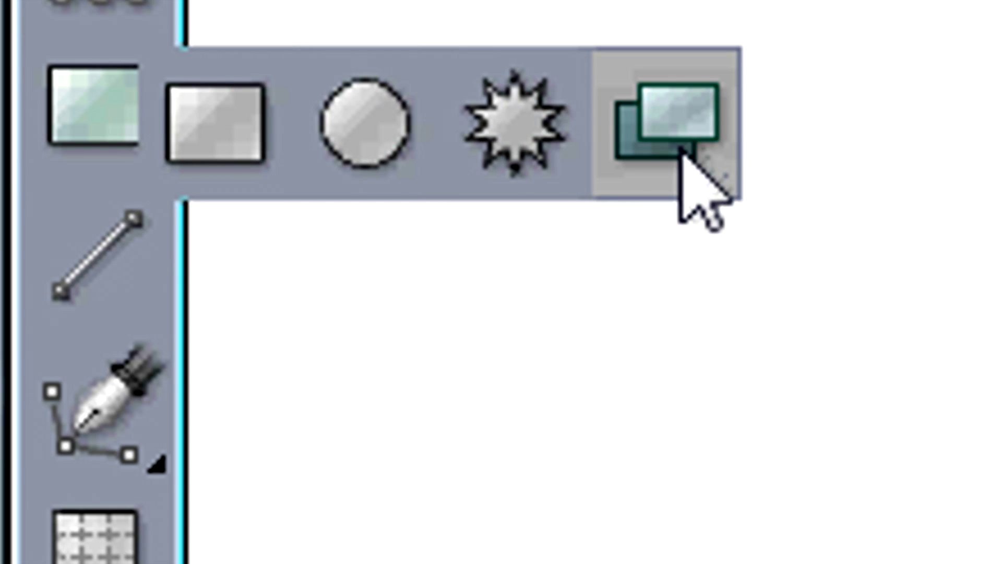
click(513, 157)
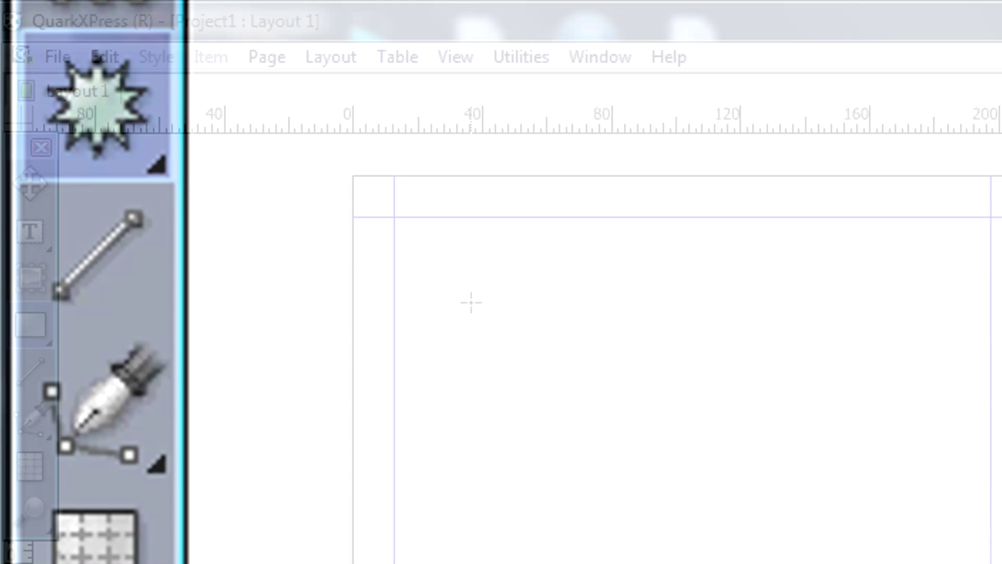
drag(468, 301, 642, 399)
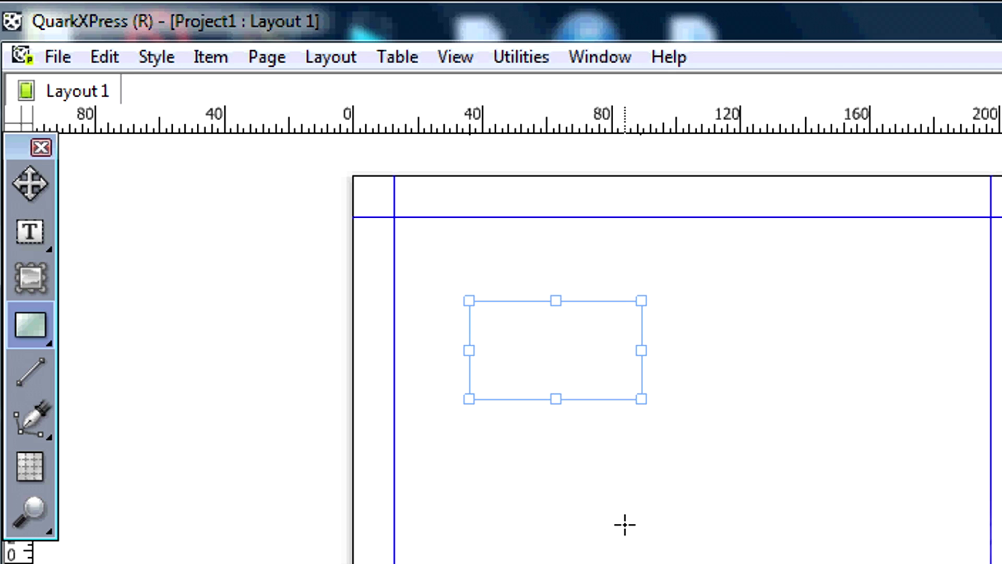
Step: Draw a diagonal line right of the box and a closed triangular Bézier path
click(30, 371)
mouse_move(732, 328)
mouse_down()
mouse_move(840, 399)
mouse_move(878, 403)
mouse_up()
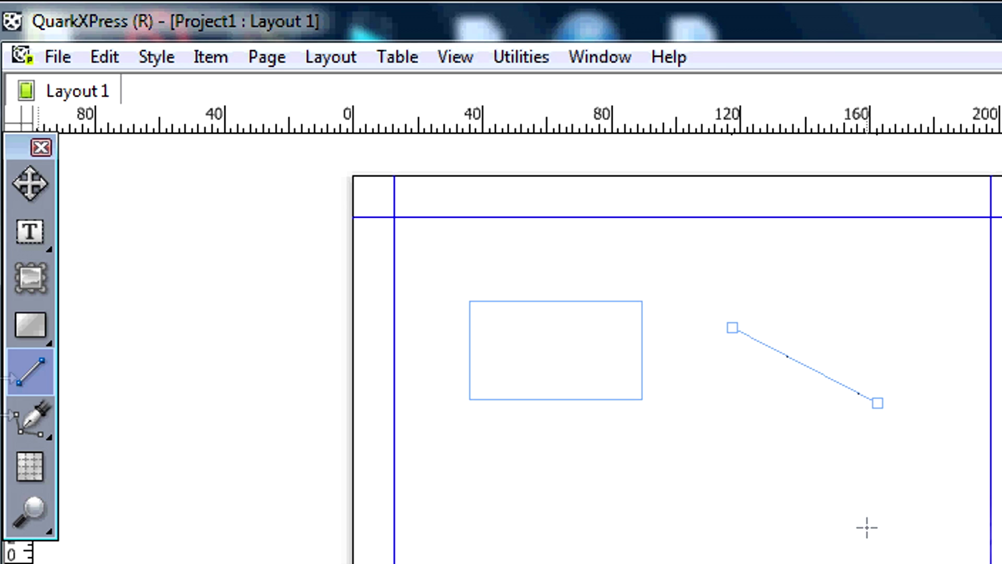
click(37, 423)
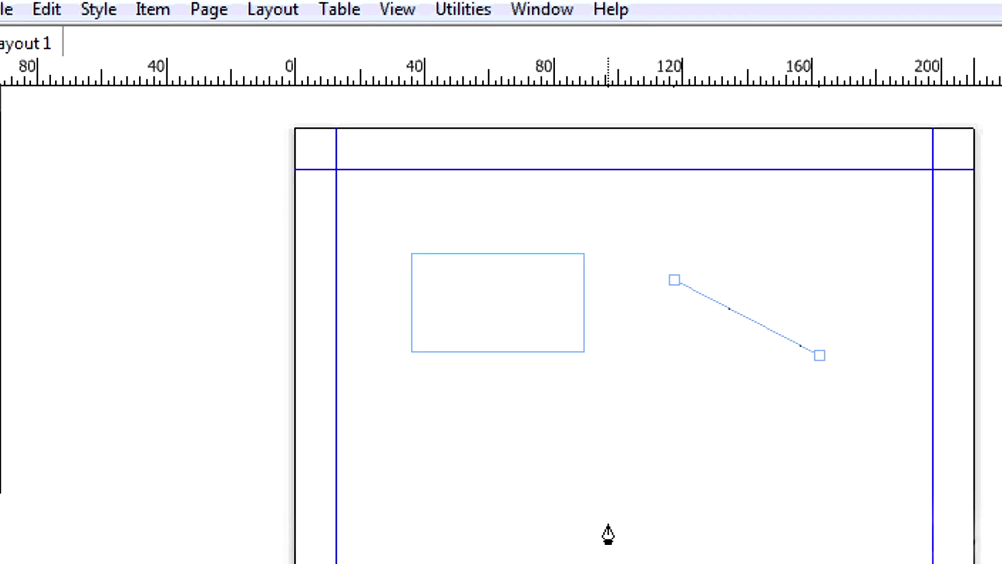
click(476, 316)
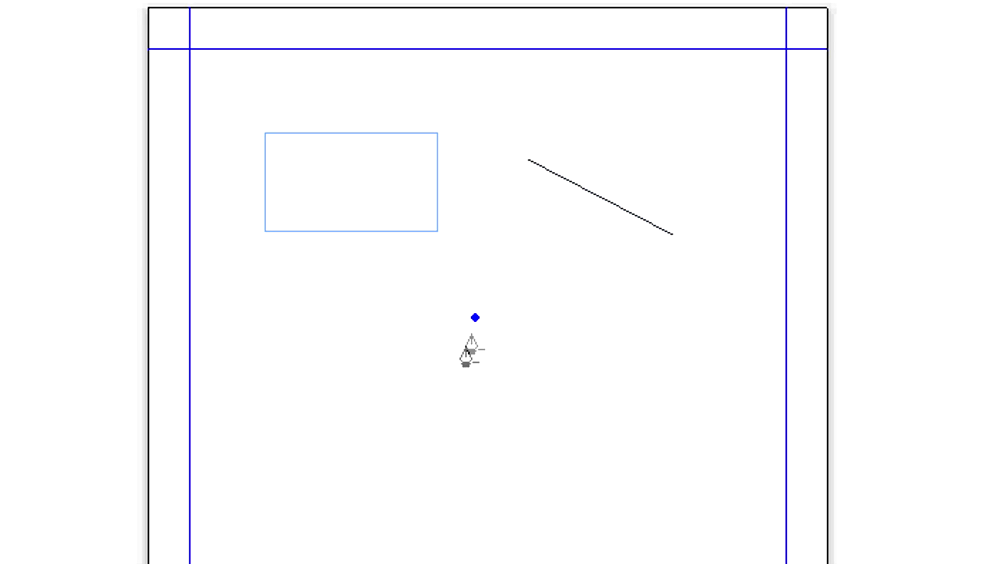
click(400, 386)
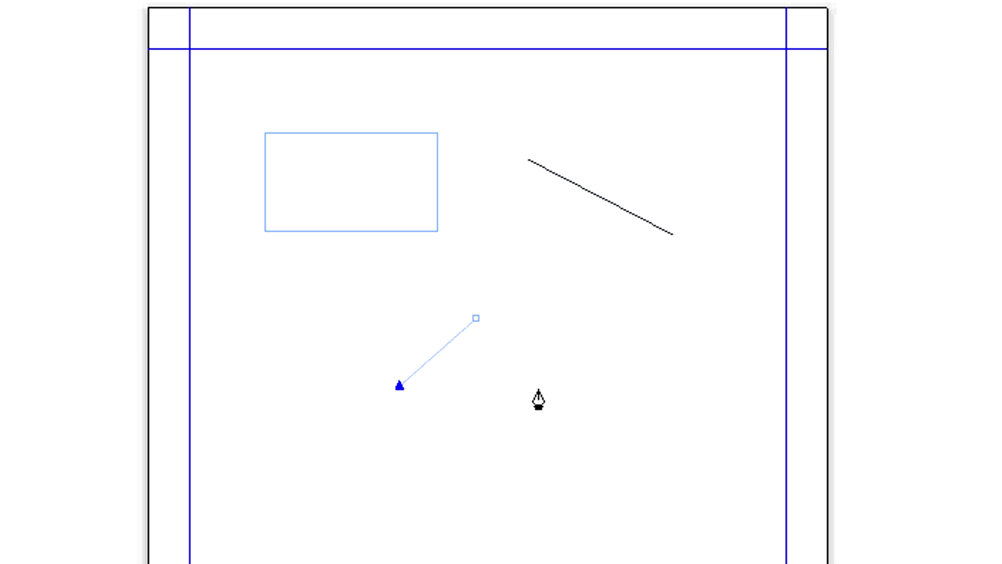
click(543, 389)
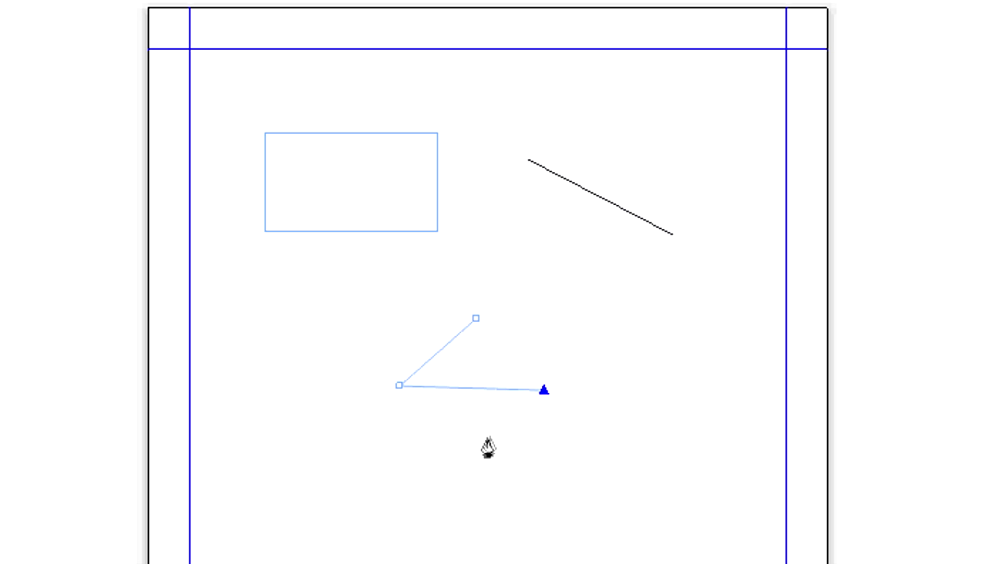
click(475, 318)
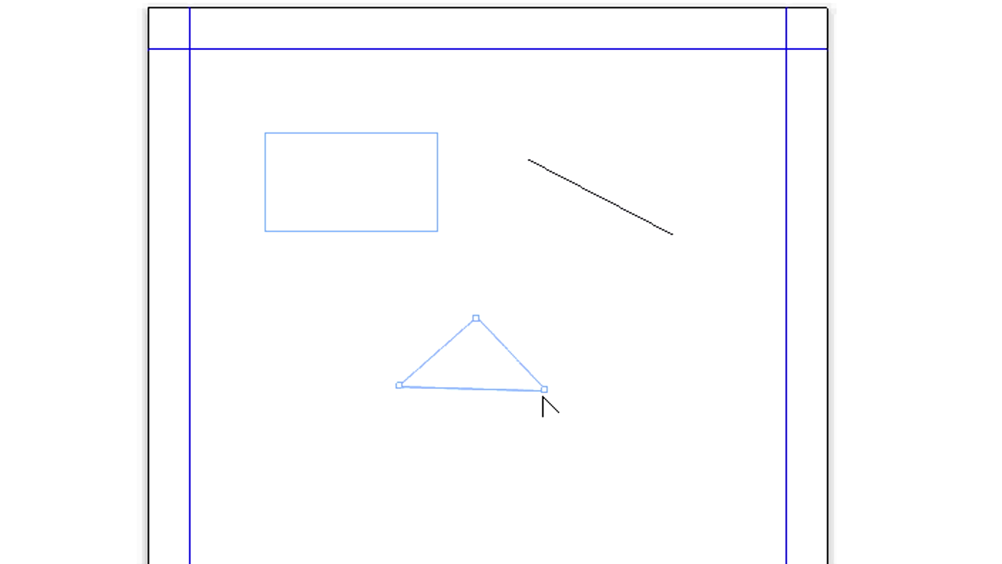
Step: Smooth the triangle's right and top points into a curved teardrop, then deselect it
mouse_move(545, 390)
mouse_down()
mouse_move(552, 409)
mouse_move(571, 359)
mouse_up()
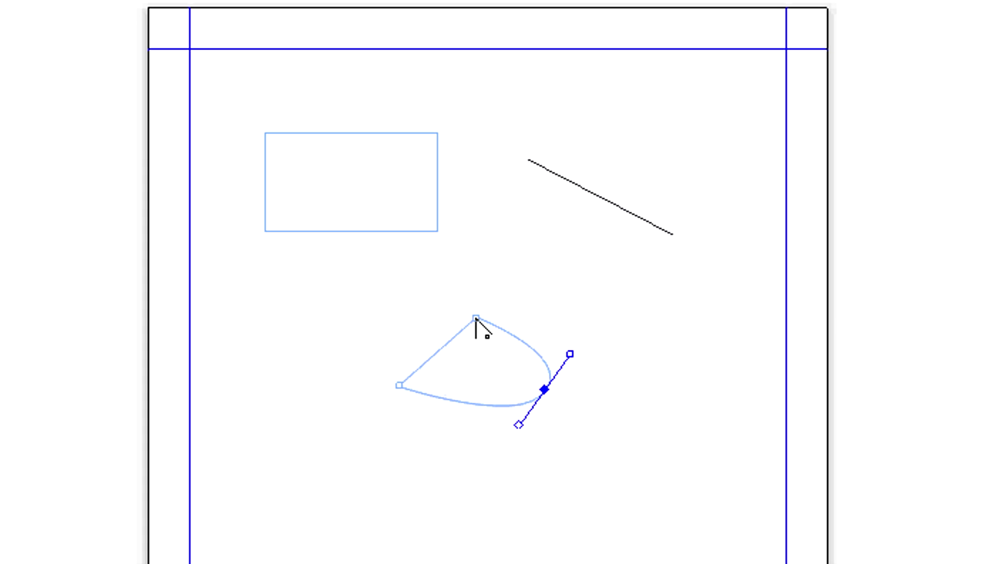
drag(475, 318, 470, 384)
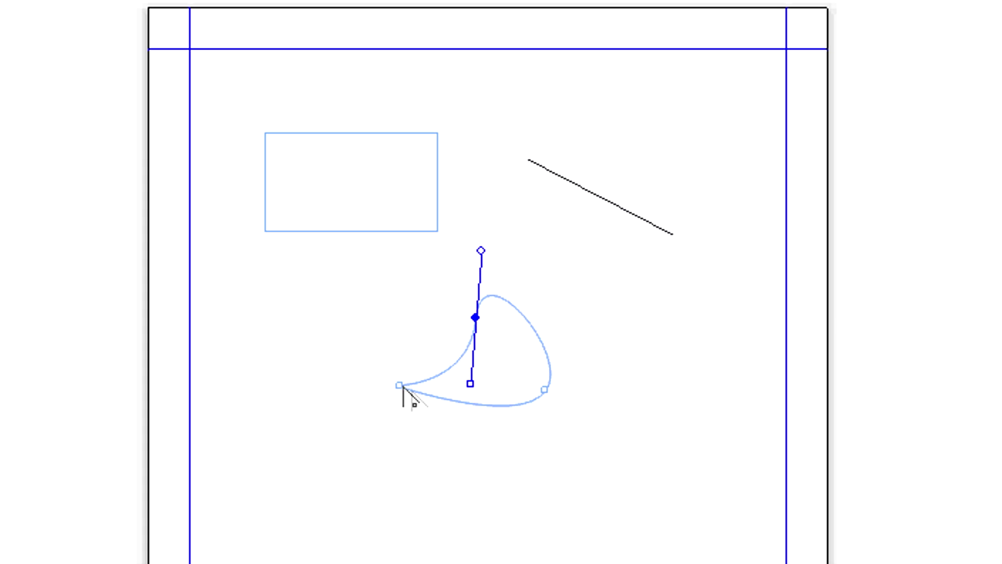
ctrl+click(322, 395)
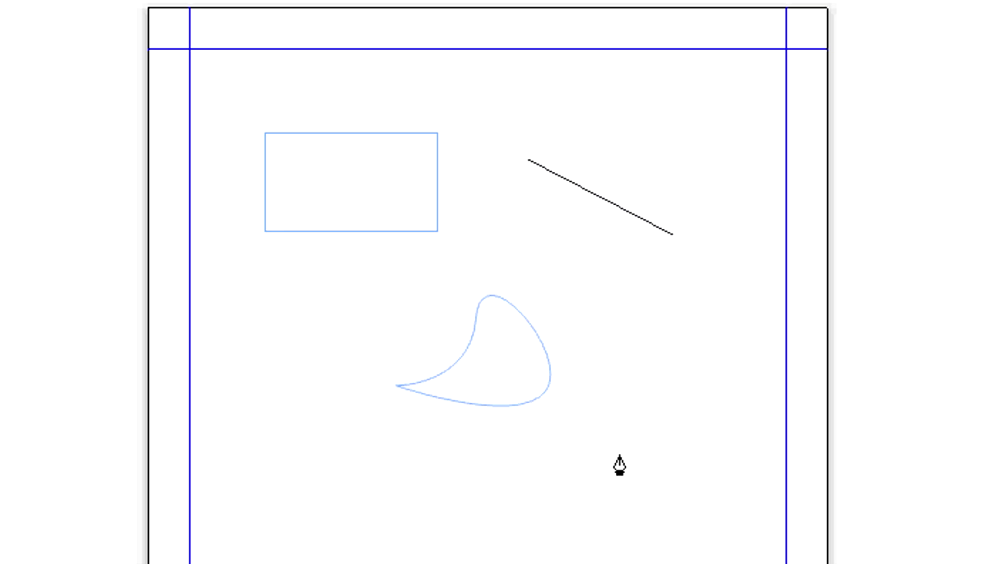
click(22, 471)
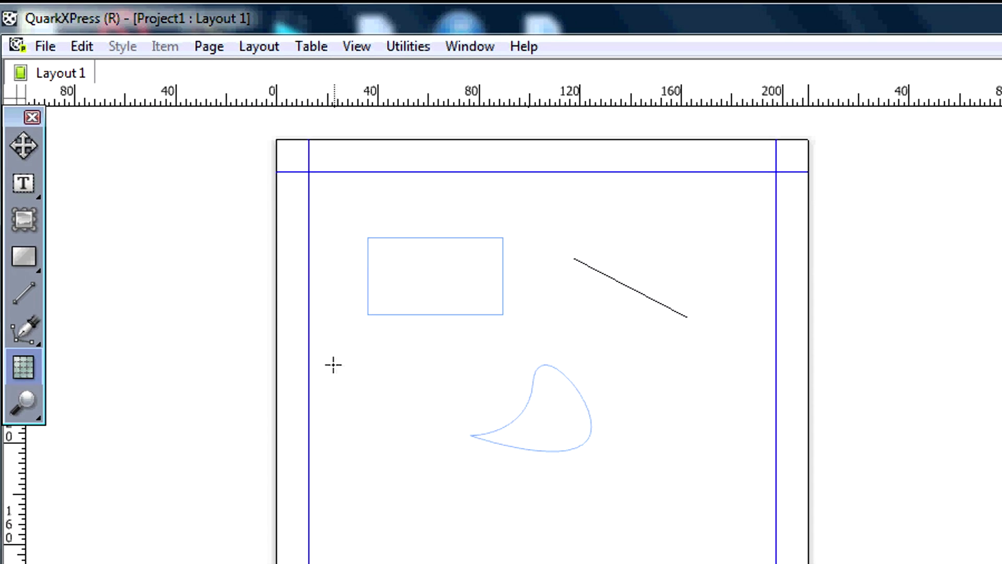
Step: Draw a 3-by-3 table to the left of the curved shape and deselect it
drag(333, 364, 444, 462)
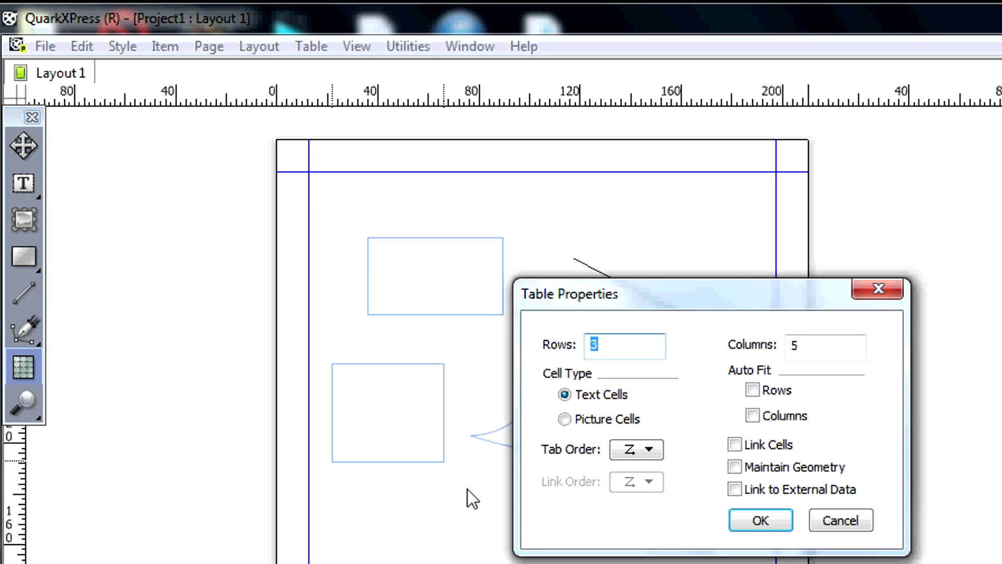
click(818, 345)
text(3)
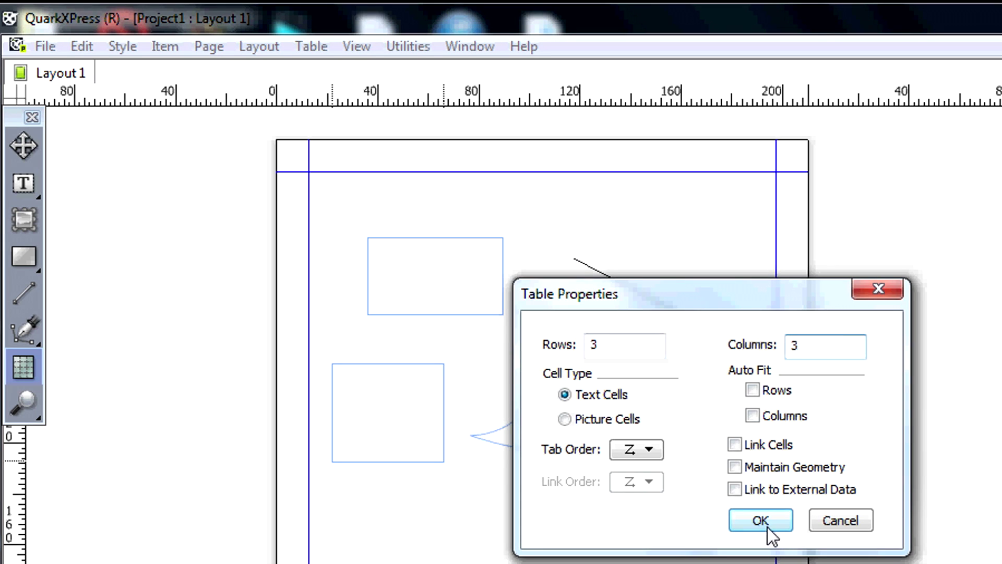
click(763, 523)
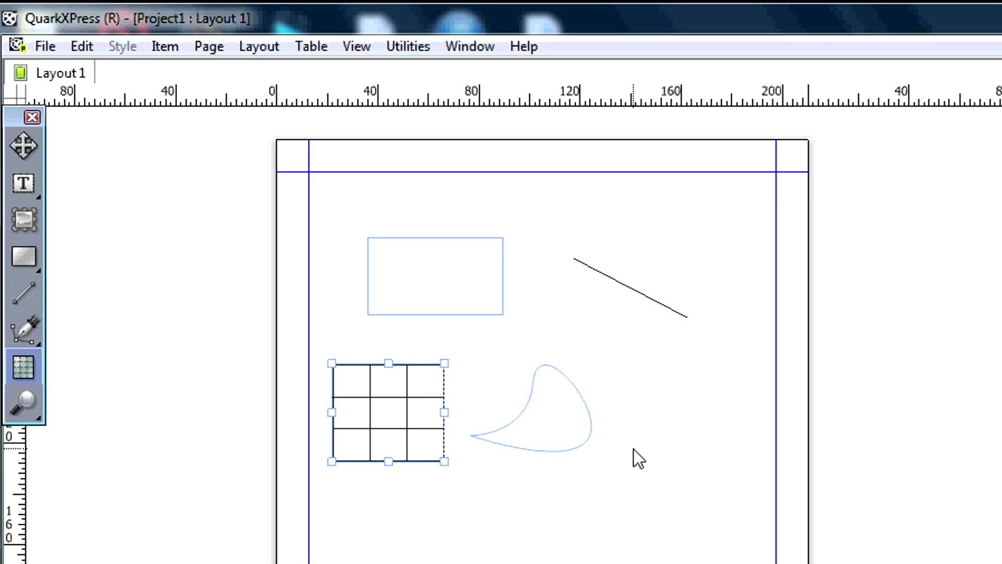
click(518, 494)
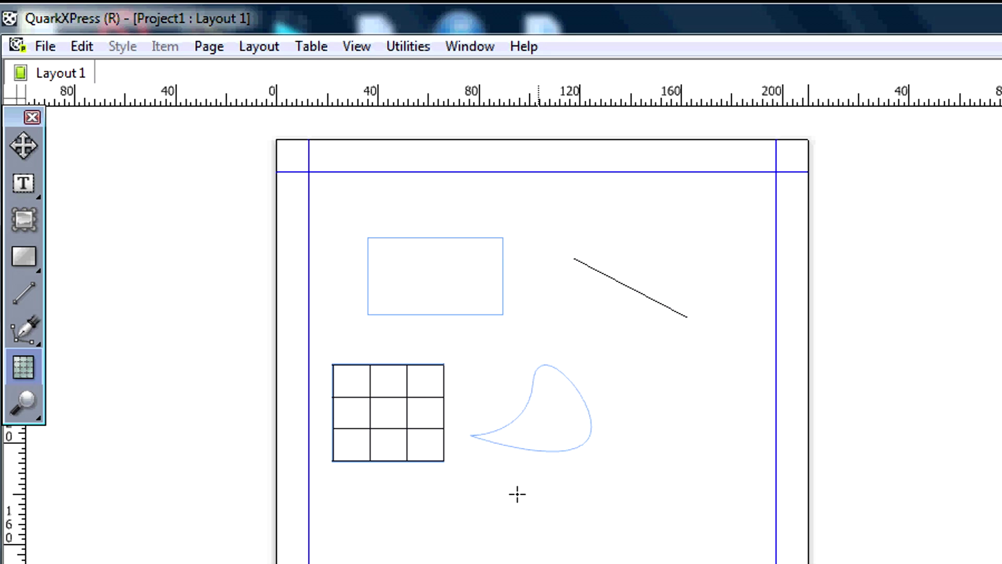
Step: Select the rectangle, show the Colours palette, and try Black, Cyan and Magenta fills
click(438, 282)
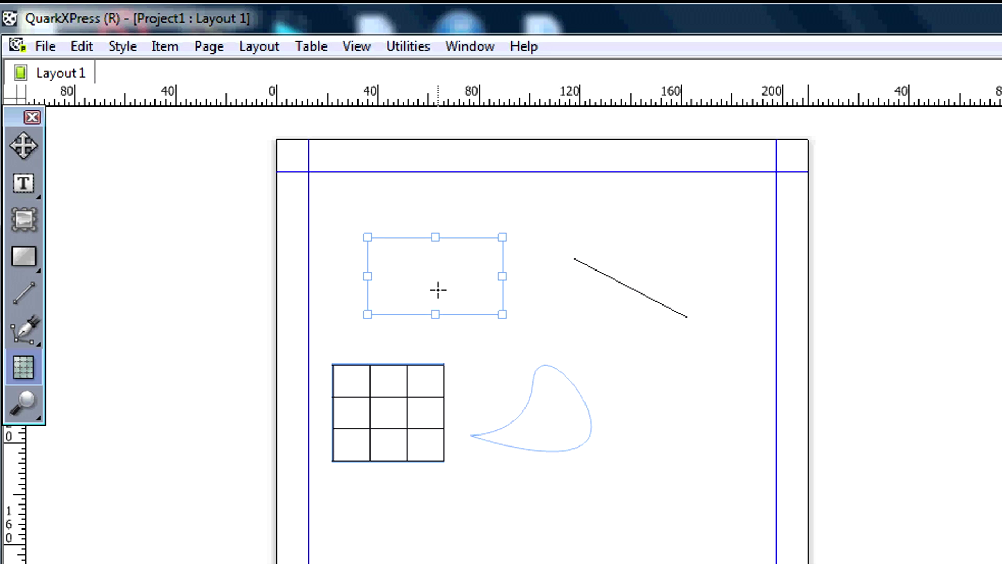
click(480, 47)
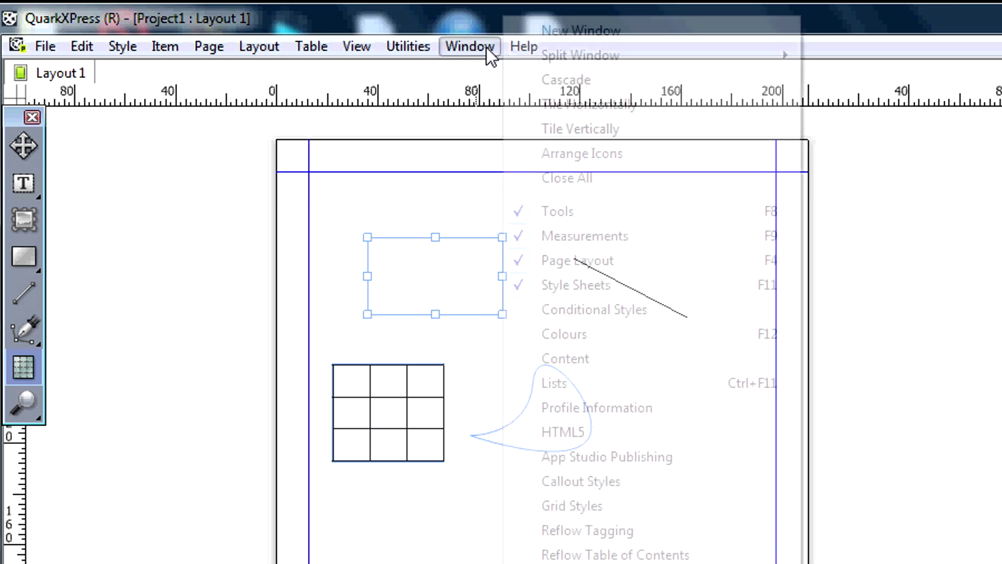
click(580, 339)
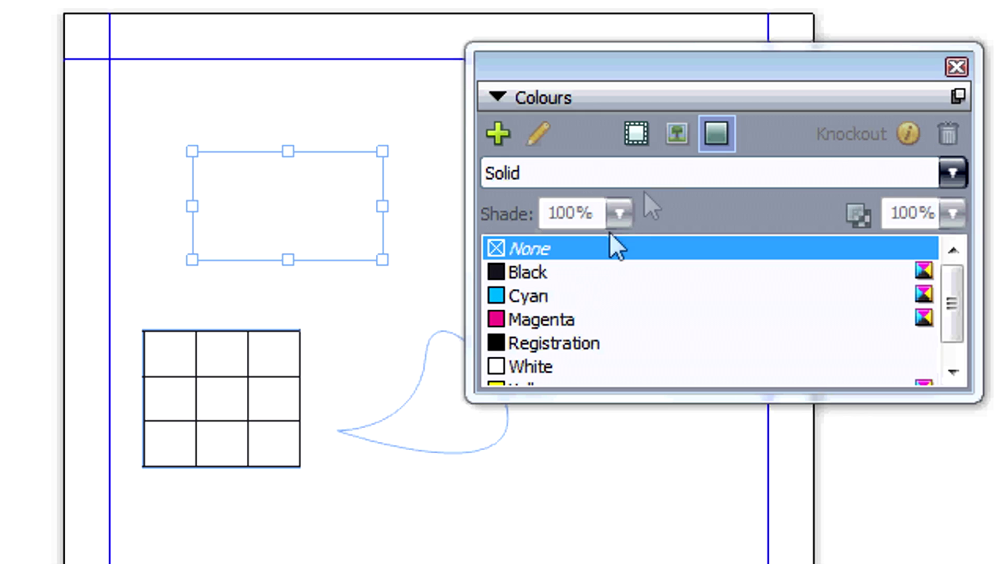
click(561, 274)
click(559, 296)
click(557, 320)
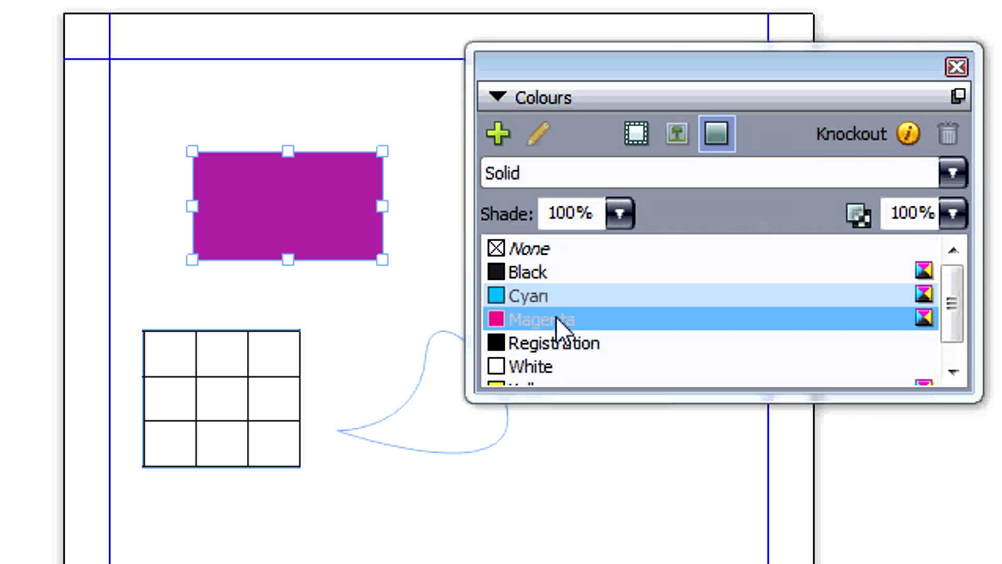
click(558, 296)
Step: Try a Mid-Linear Blend and 50% opacity, then set the rectangle's fill to None
click(953, 173)
click(867, 249)
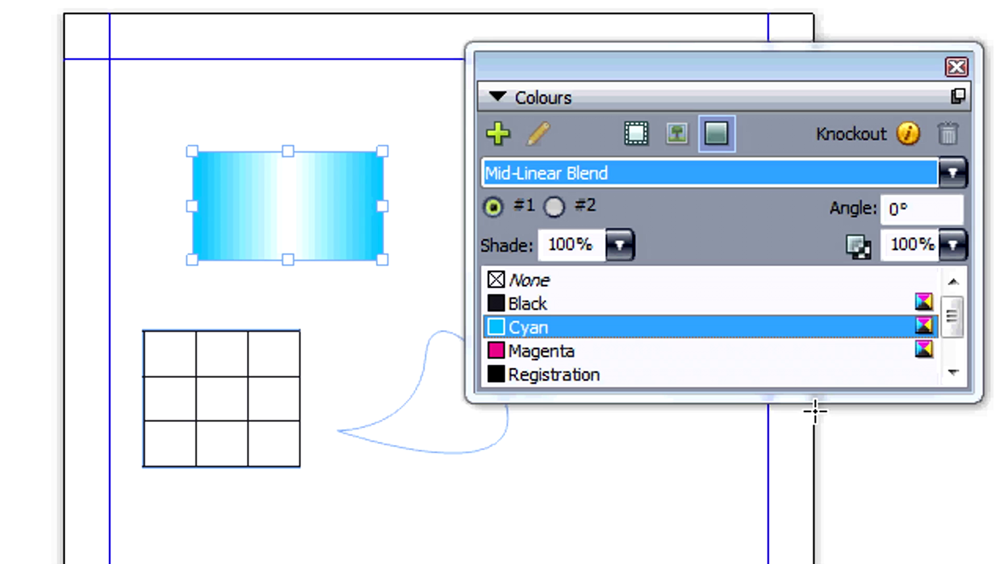
key(ctrl+z)
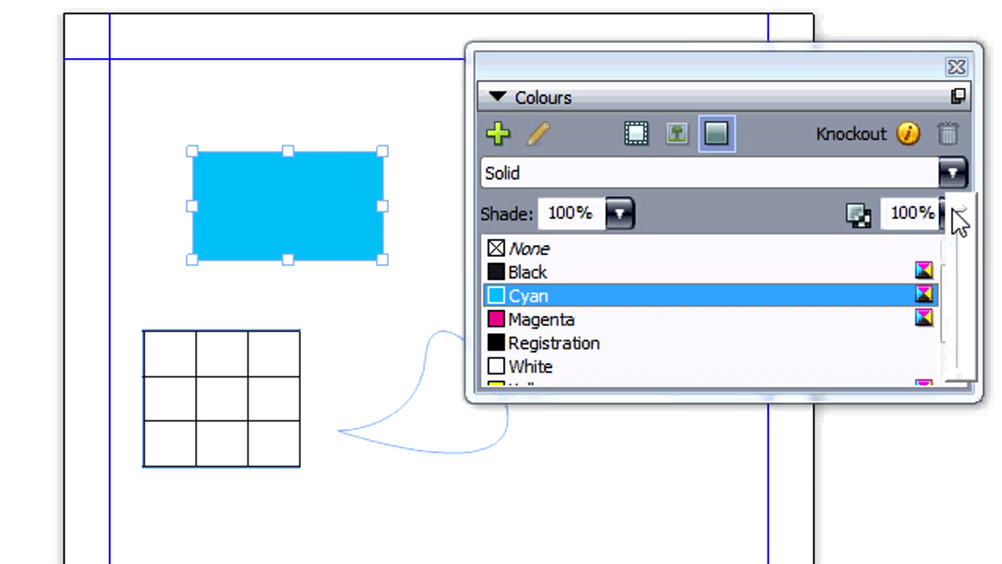
mouse_move(953, 213)
mouse_down()
mouse_move(969, 301)
mouse_move(964, 287)
mouse_up()
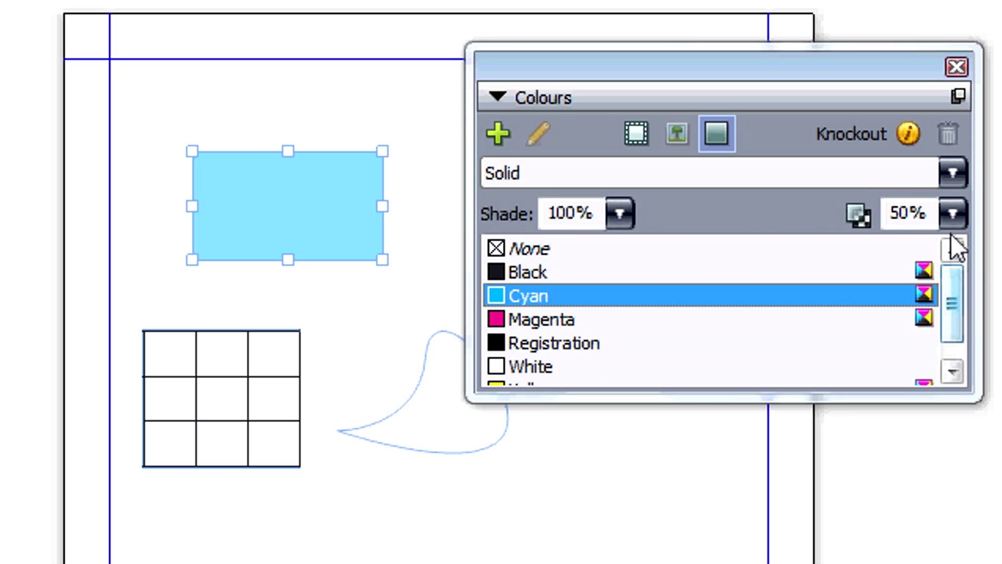
click(953, 214)
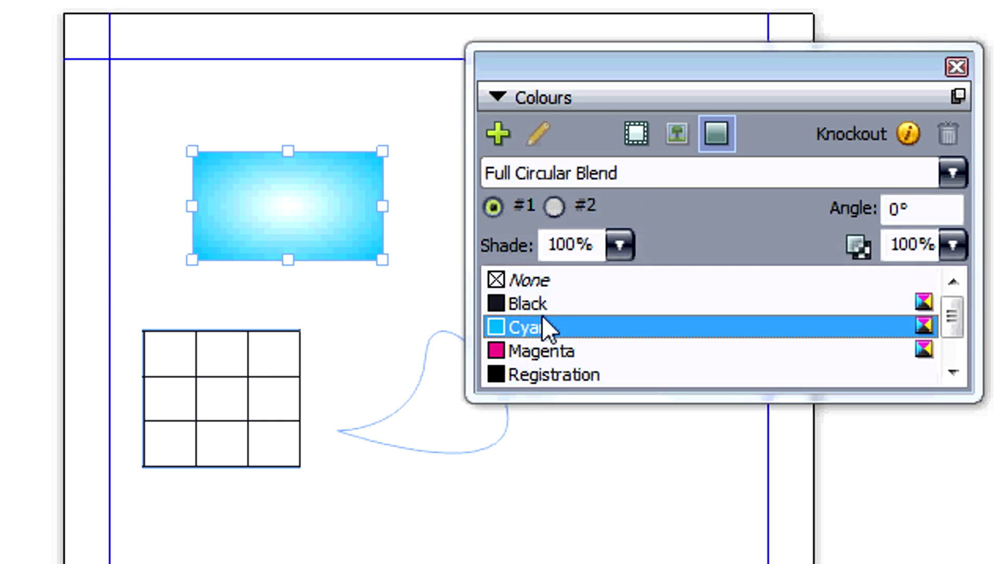
click(558, 281)
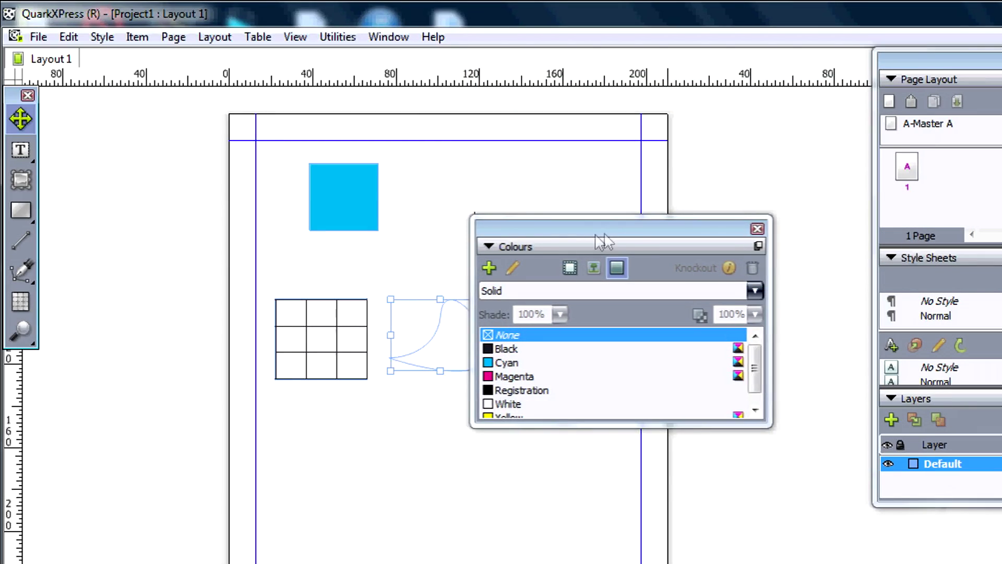
drag(603, 236, 653, 234)
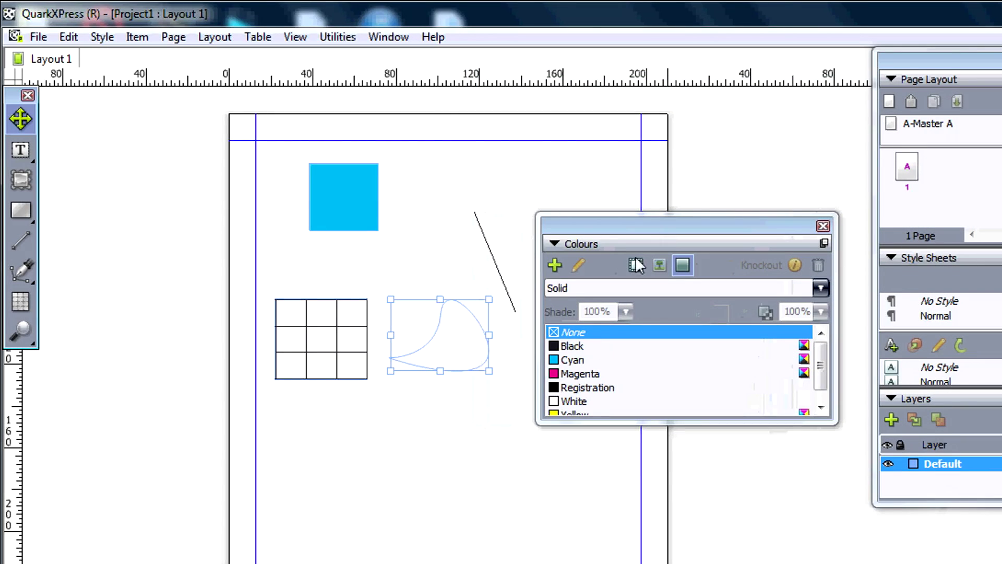
click(590, 378)
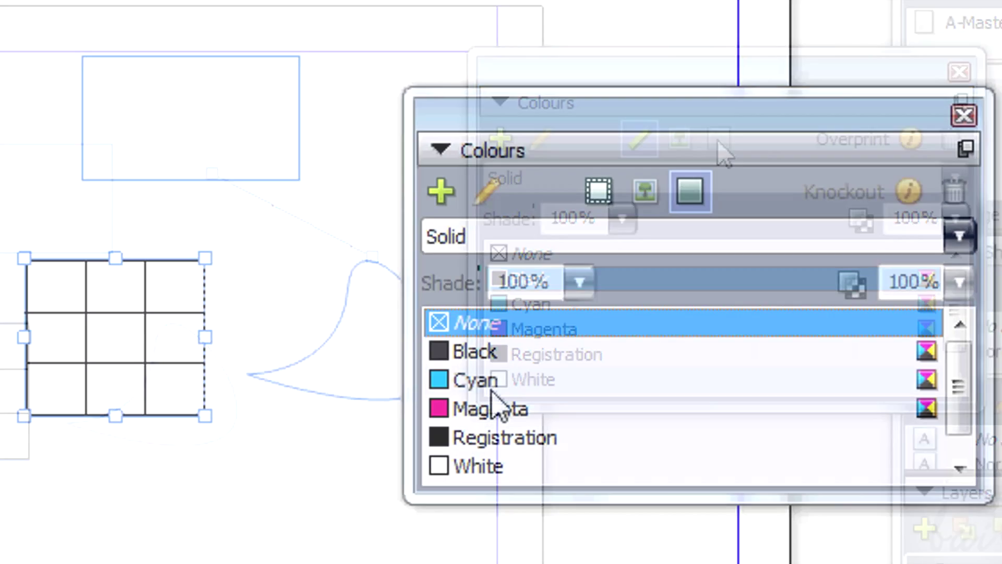
click(489, 381)
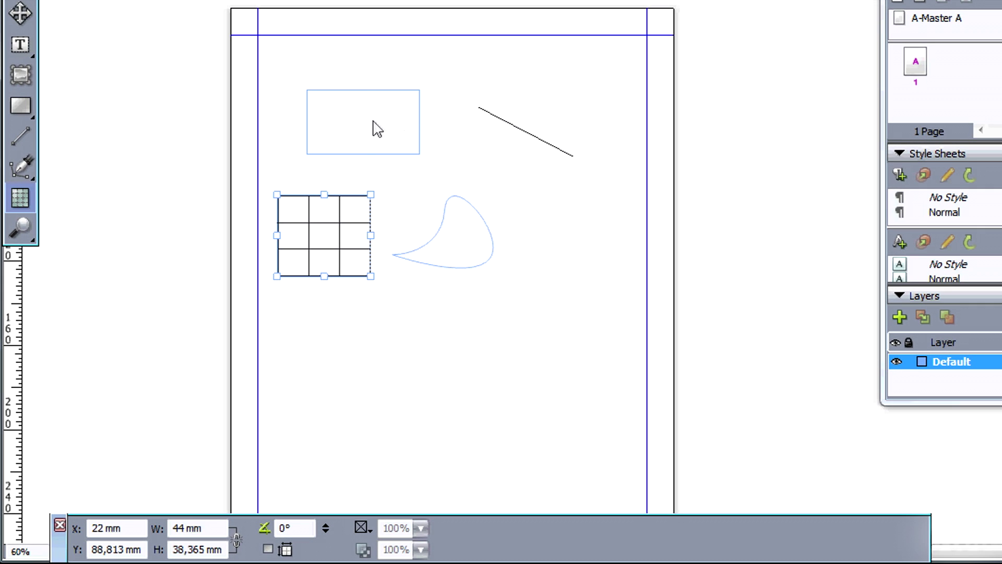
Step: Try a 4 pt dashed cyan frame on the rectangle, then reset its width to 0 pt
click(375, 128)
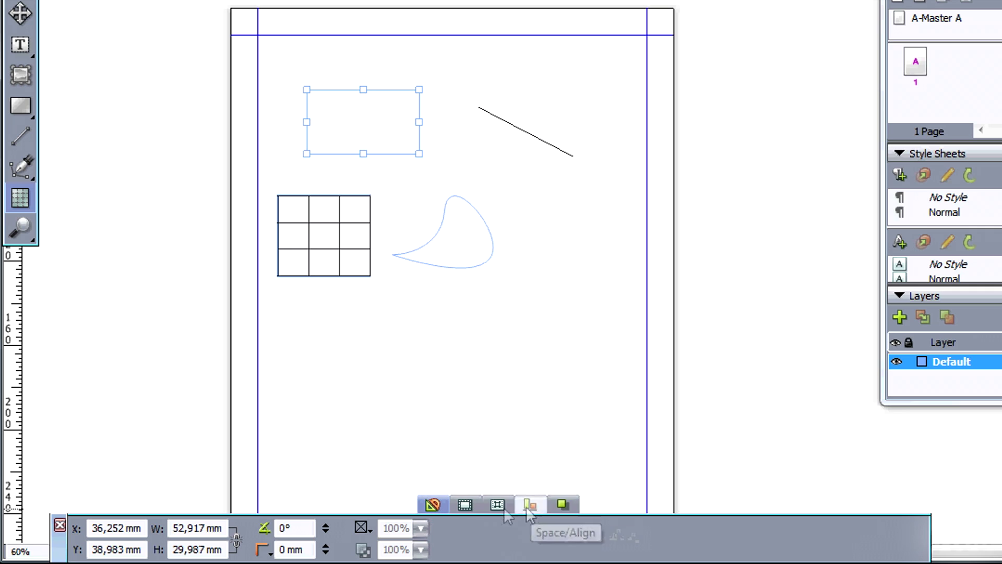
click(463, 505)
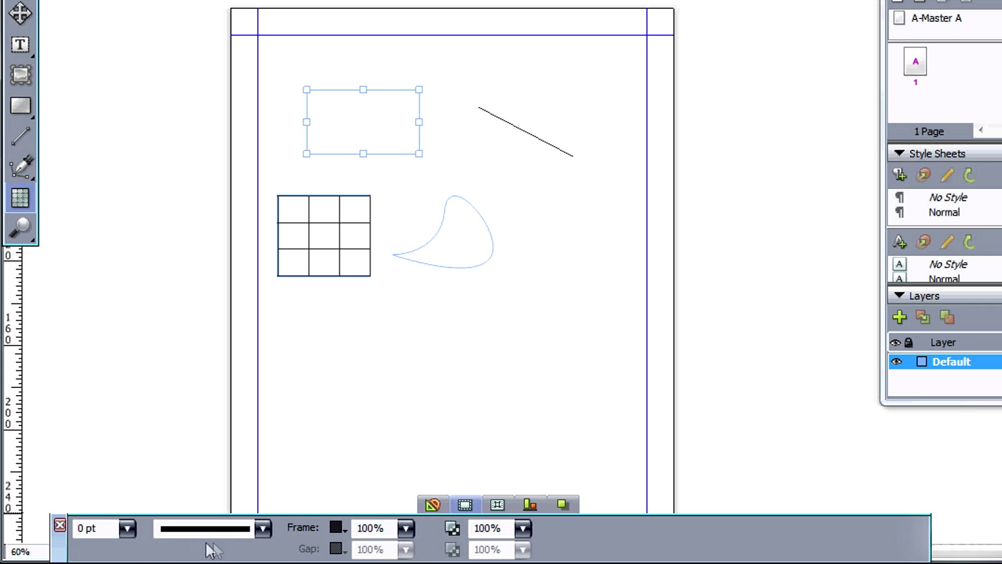
click(126, 527)
click(104, 467)
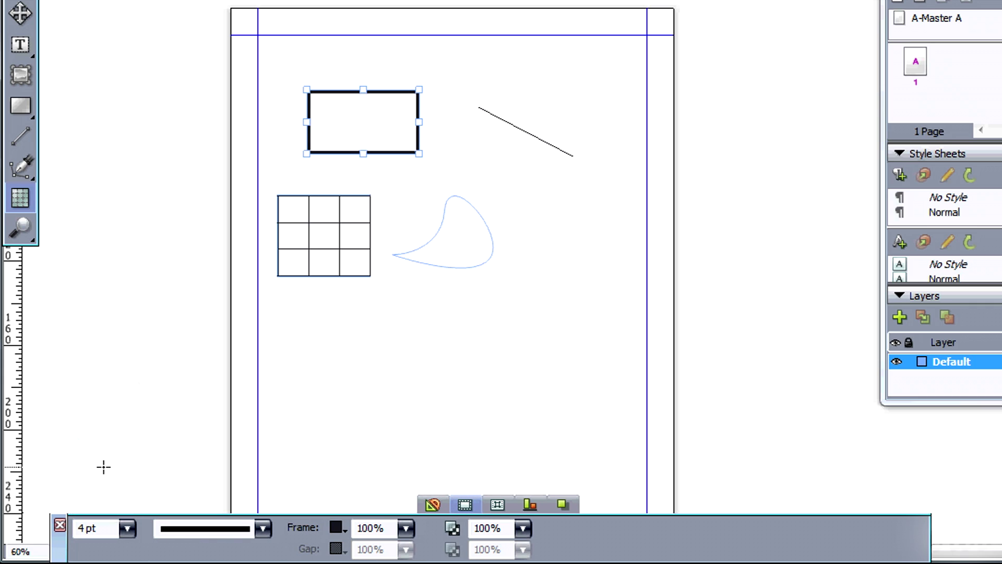
click(262, 528)
click(173, 413)
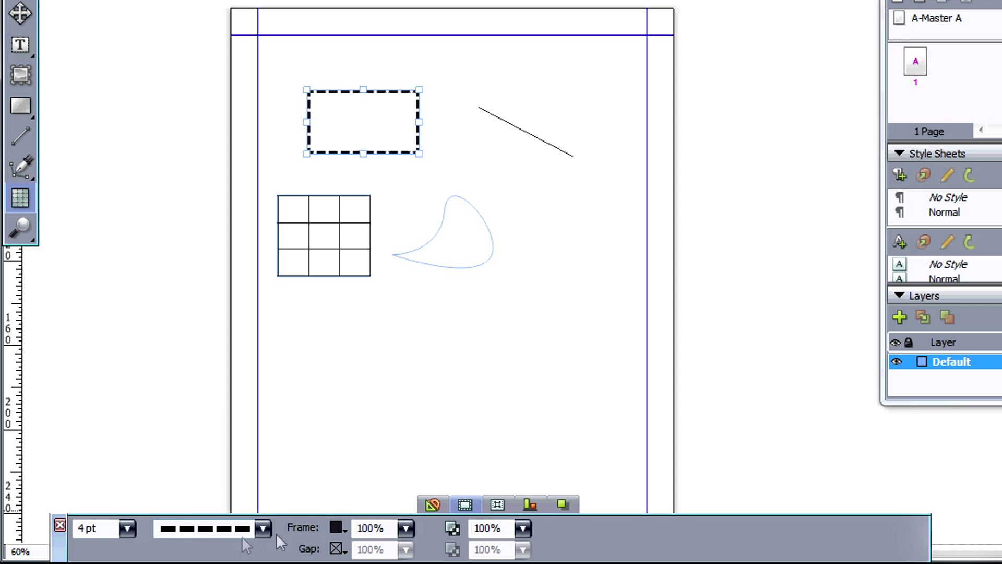
click(337, 528)
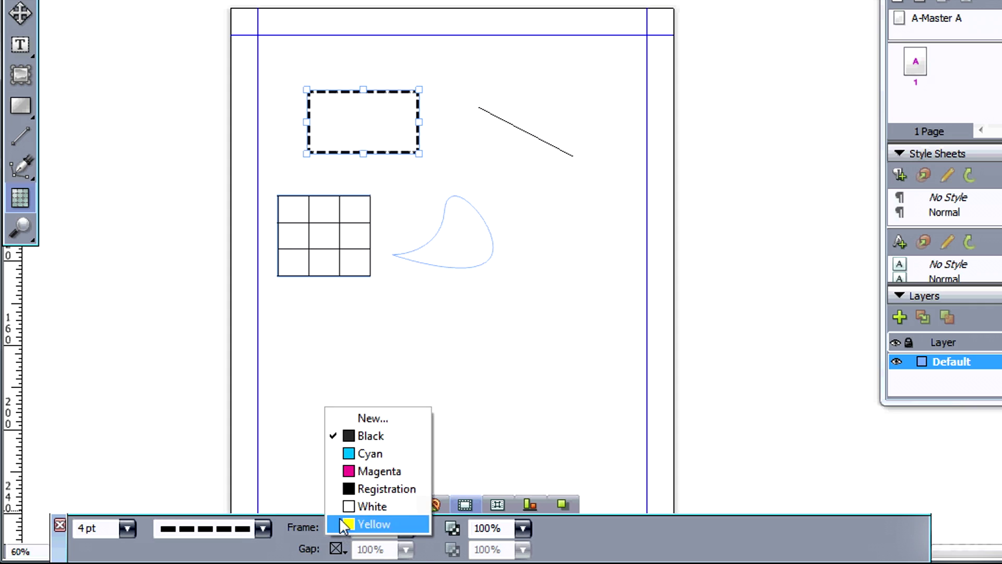
click(362, 454)
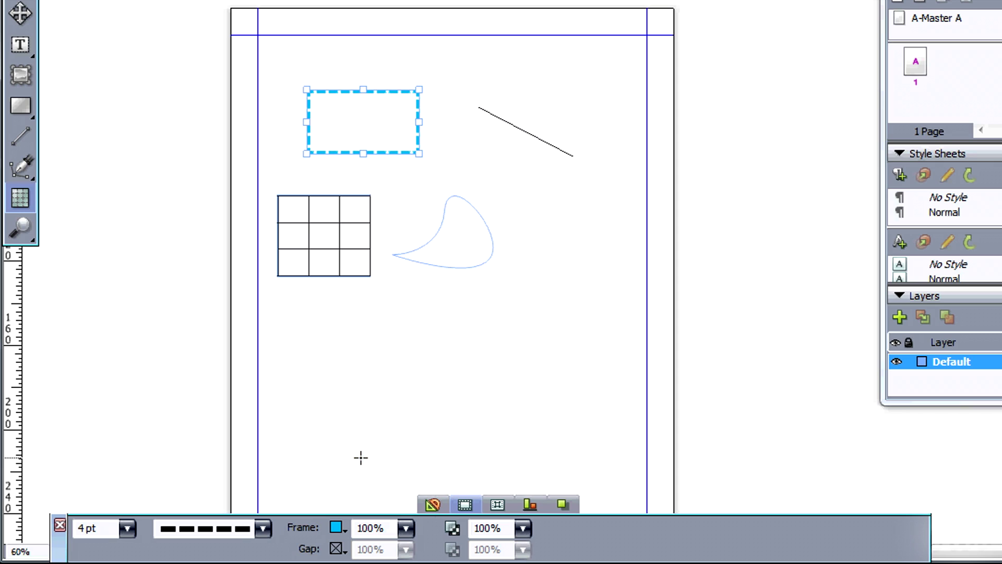
click(126, 529)
click(118, 386)
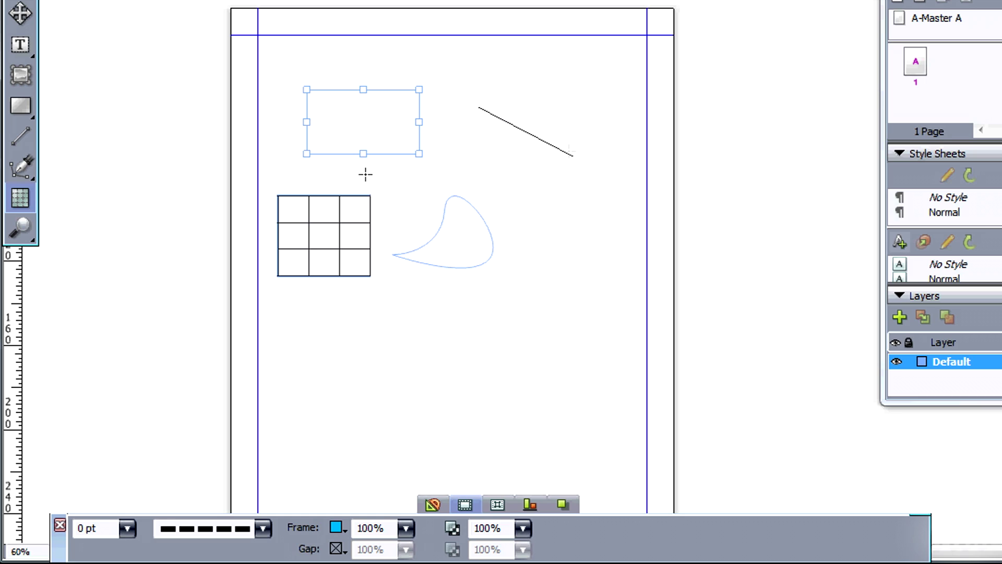
Step: Make the diagonal line a 4 pt Thick-Thin double line with an arrowhead
click(527, 133)
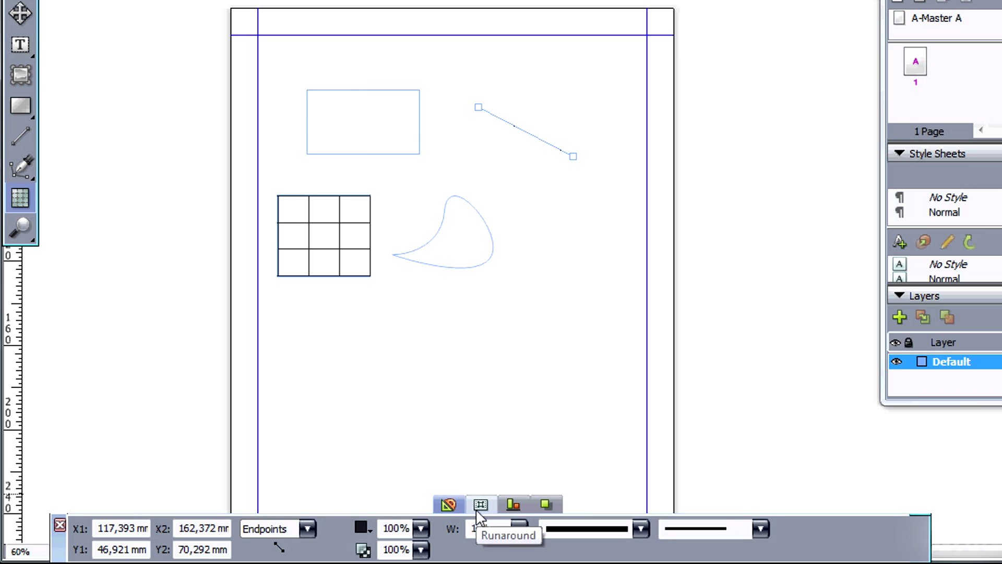
click(641, 529)
click(600, 458)
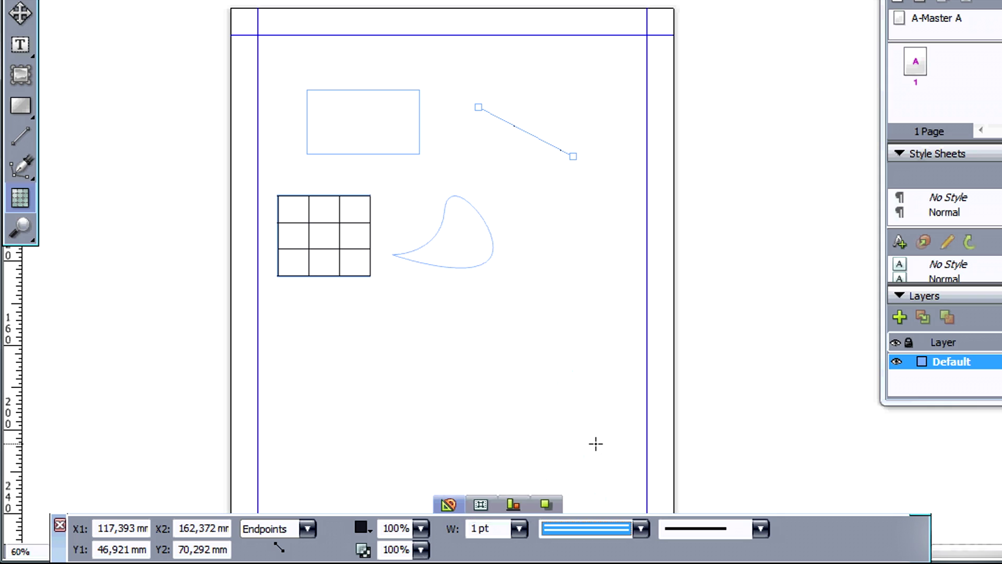
click(520, 528)
click(501, 470)
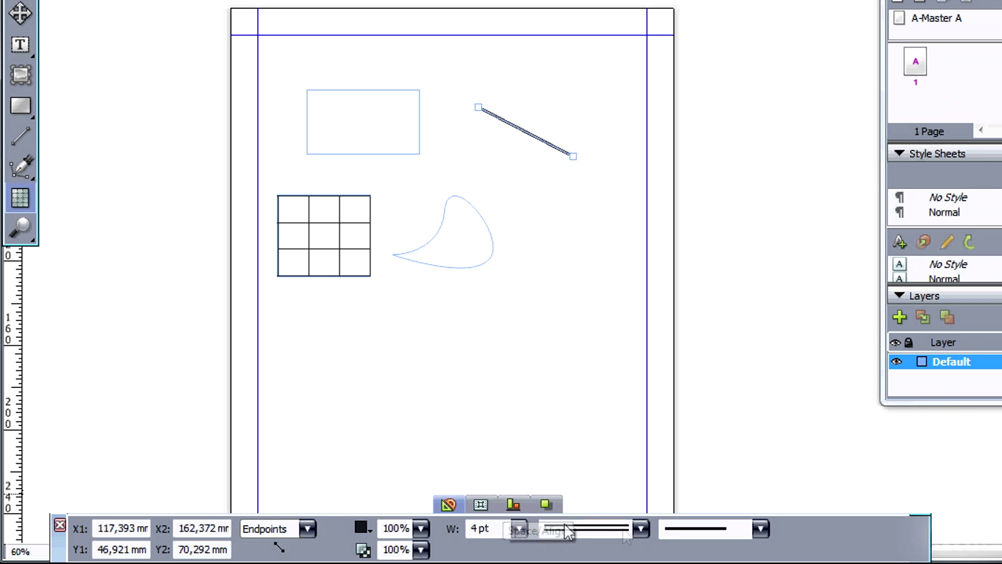
click(716, 532)
click(712, 458)
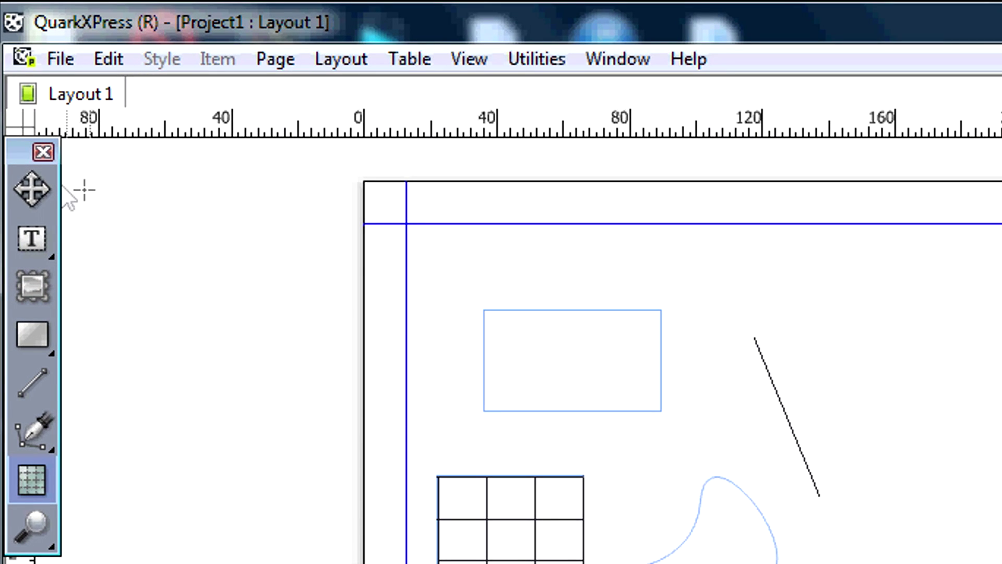
Step: Select the rectangle, freeform shape and diagonal line, try tilting the rectangle, then cancel the rotation
click(44, 182)
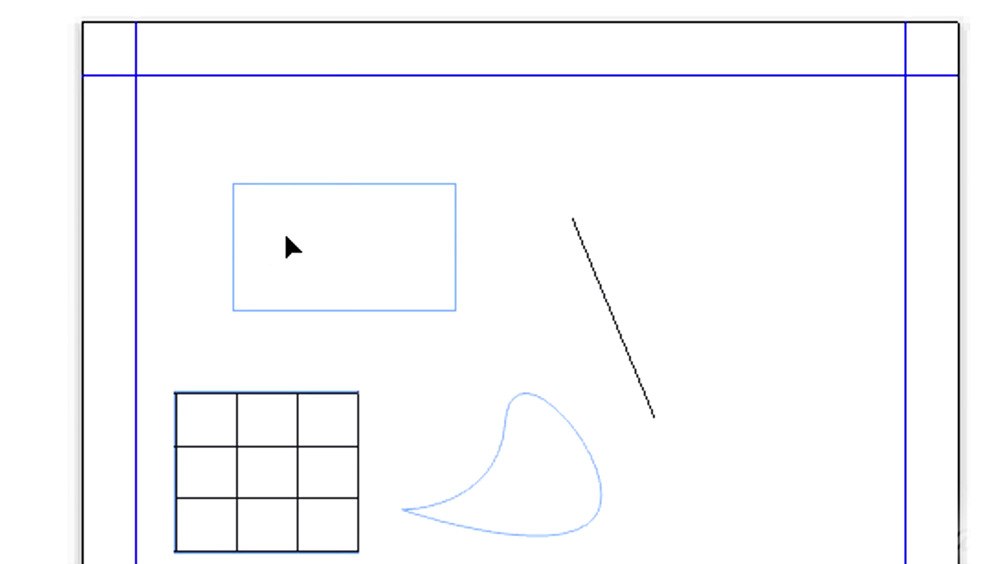
click(287, 238)
click(544, 497)
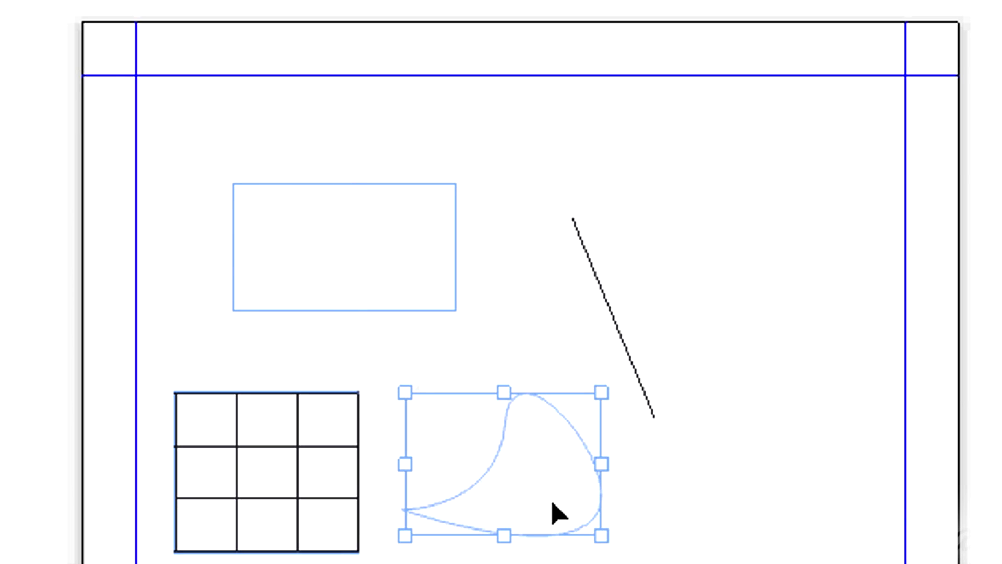
click(616, 324)
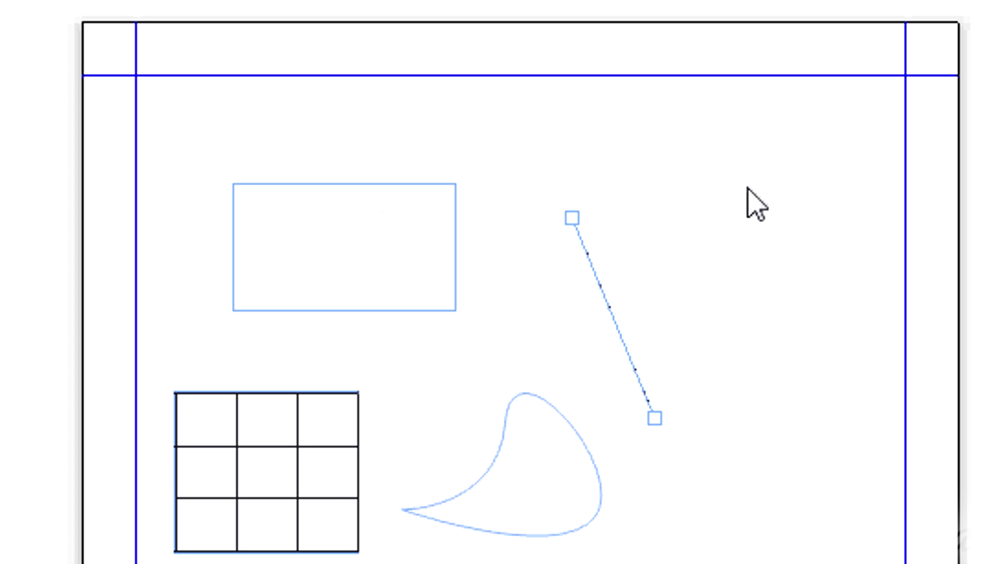
key(t)
mouse_move(756, 199)
mouse_down()
mouse_move(678, 451)
mouse_move(404, 561)
mouse_up()
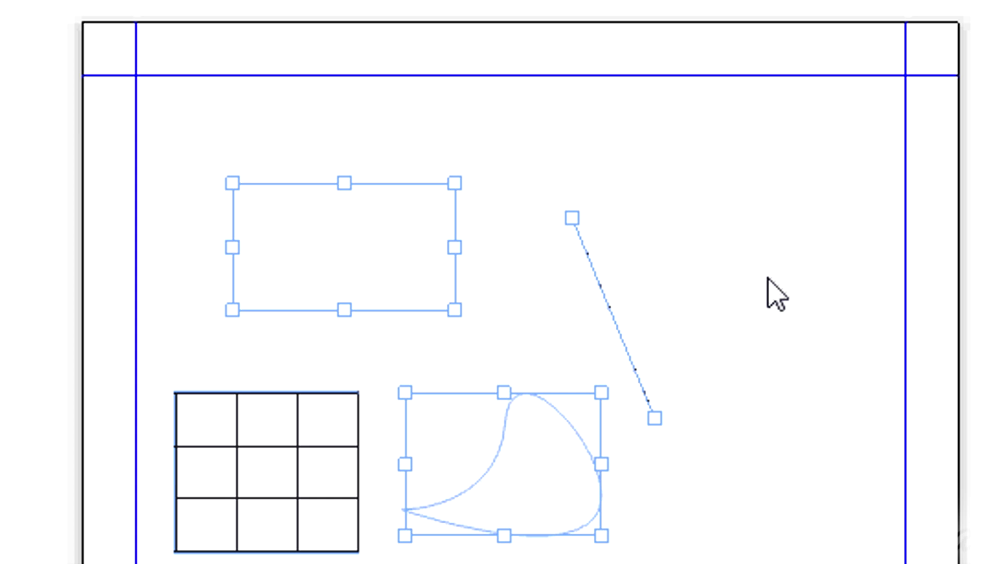
mouse_move(468, 309)
mouse_down()
mouse_move(476, 246)
mouse_move(438, 358)
mouse_move(493, 259)
mouse_move(402, 304)
mouse_move(527, 205)
mouse_move(527, 264)
mouse_up()
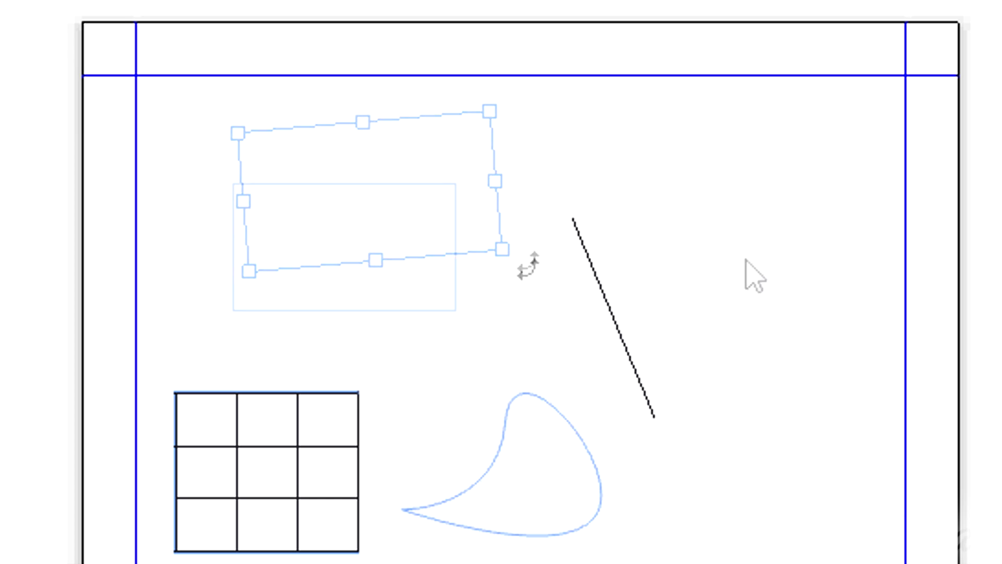
key(Escape)
Step: Move the rectangle up toward the page top and drag its corner to make it nearly square
click(323, 248)
mouse_move(306, 239)
mouse_down()
mouse_move(276, 168)
mouse_move(320, 183)
mouse_up()
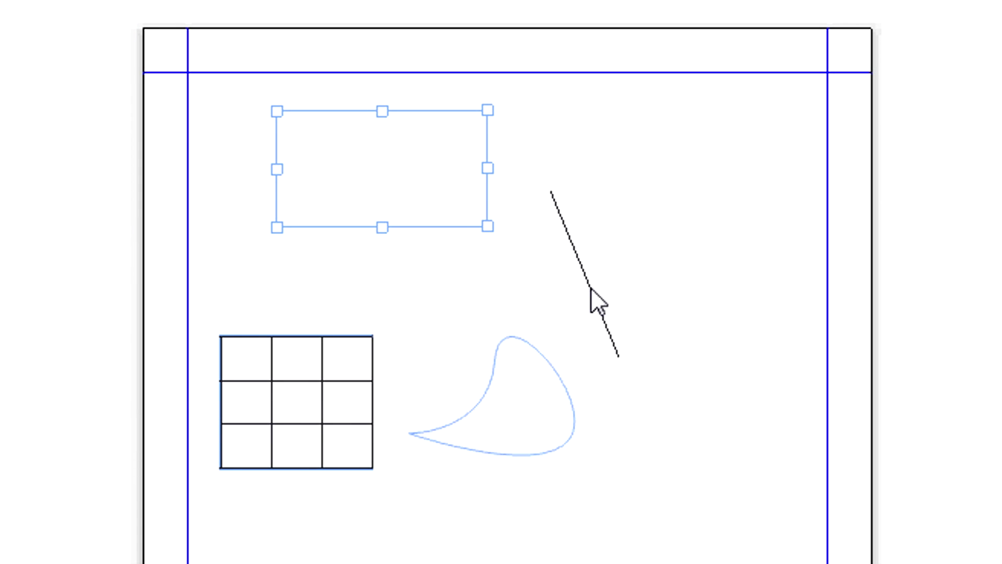
click(591, 288)
click(548, 435)
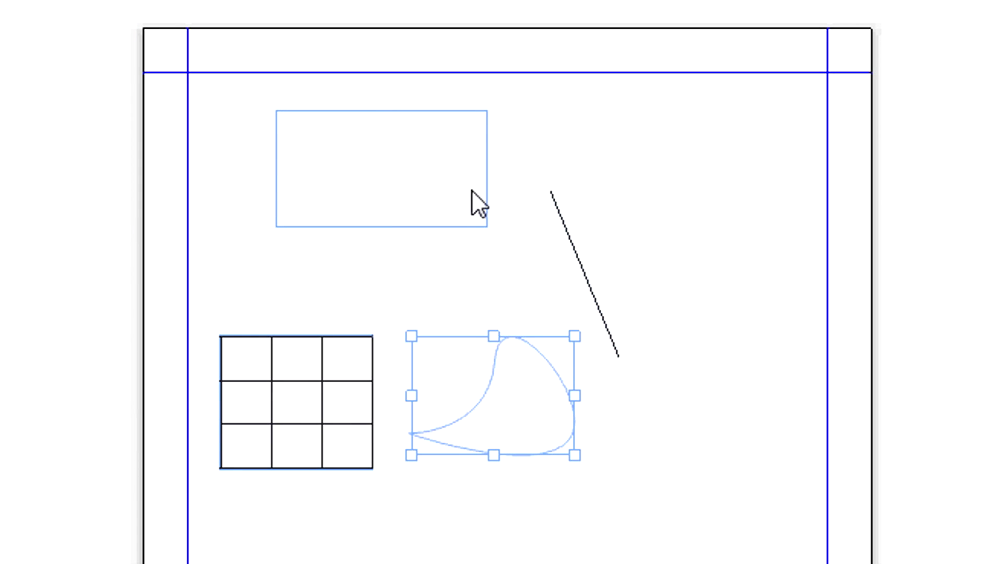
click(486, 223)
drag(491, 266, 479, 301)
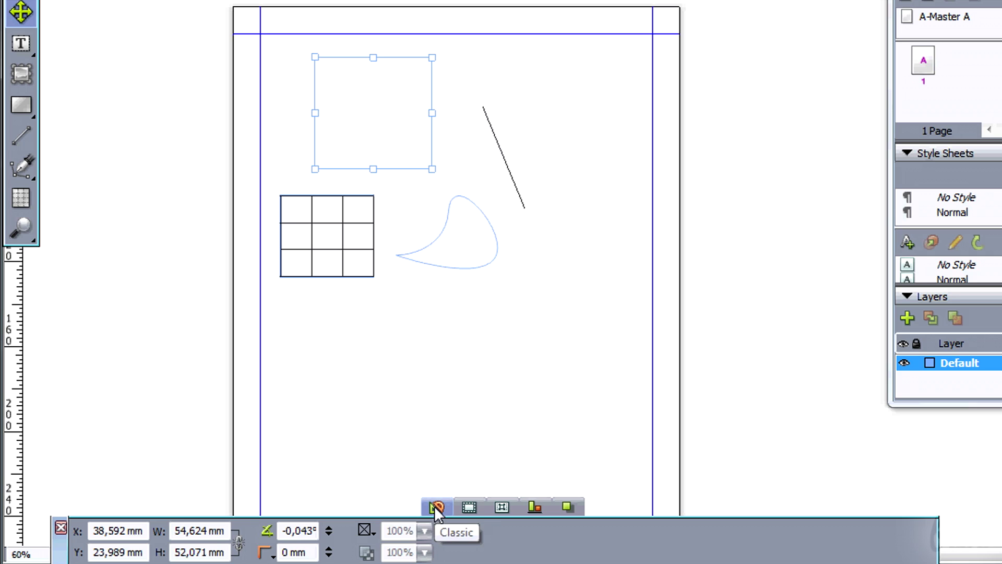
Step: Link the box's width and height, then enlarge it proportionally to about 59.9 by 58 mm
click(328, 548)
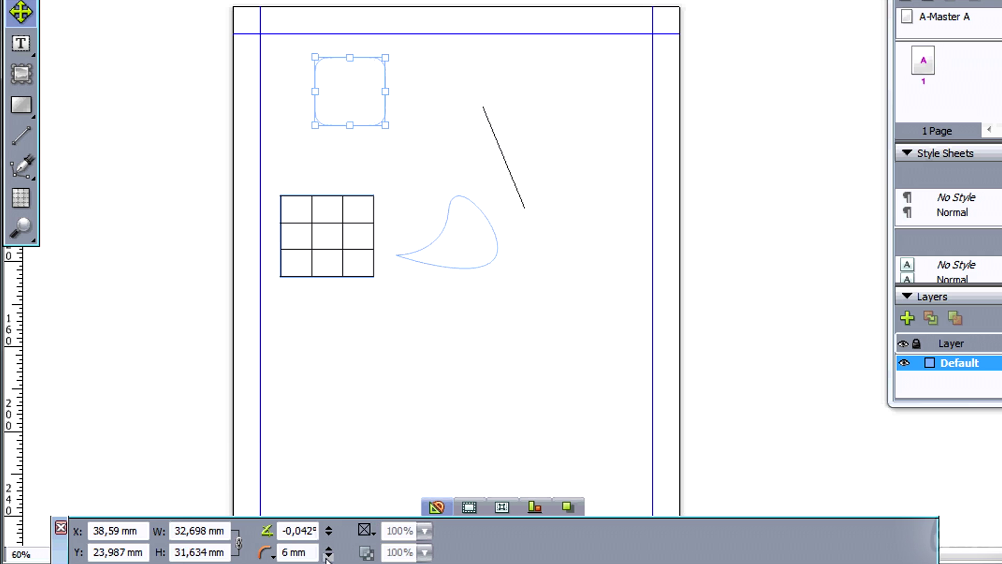
click(267, 553)
click(431, 557)
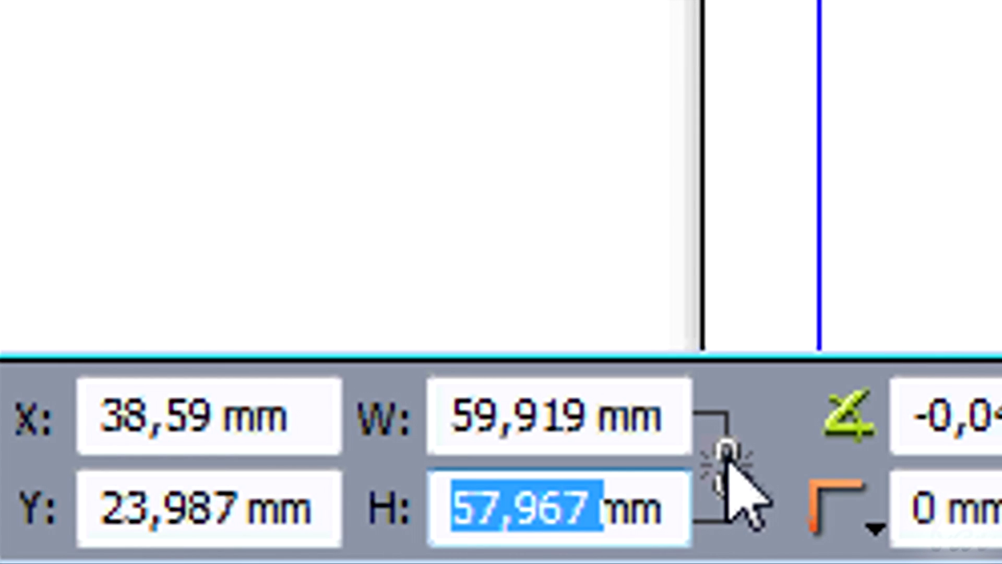
click(730, 468)
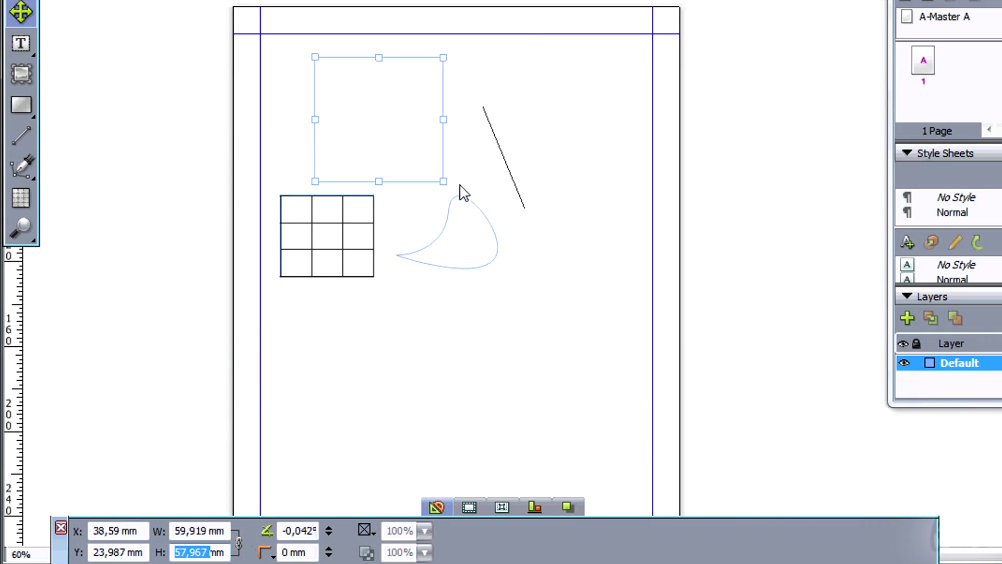
drag(445, 181, 617, 367)
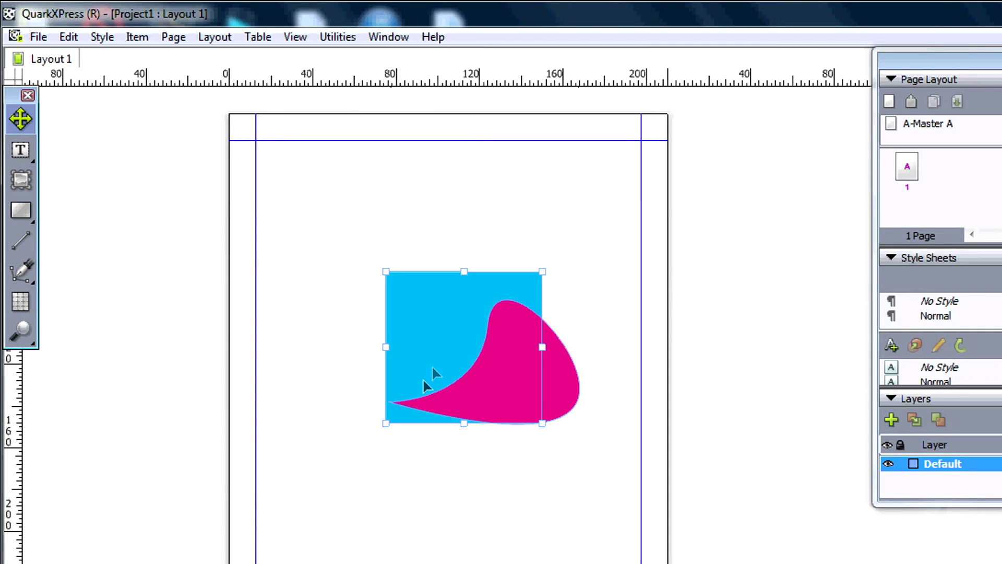
Step: Move the magenta shape above the cyan box and bring up the Layers palette
click(505, 338)
drag(546, 384, 426, 232)
click(389, 37)
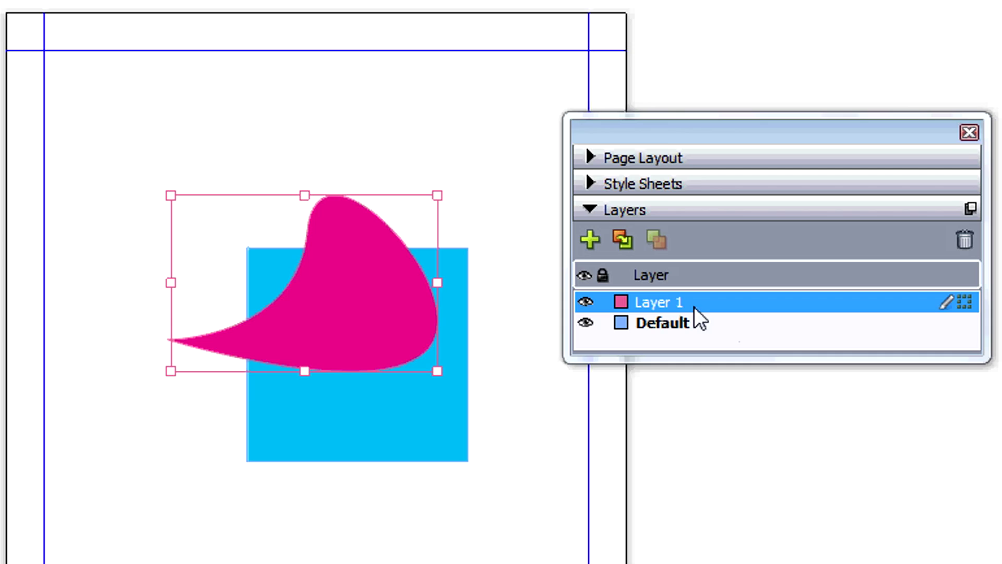
mouse_move(664, 302)
mouse_down()
mouse_move(666, 336)
mouse_move(657, 295)
mouse_move(662, 302)
mouse_up()
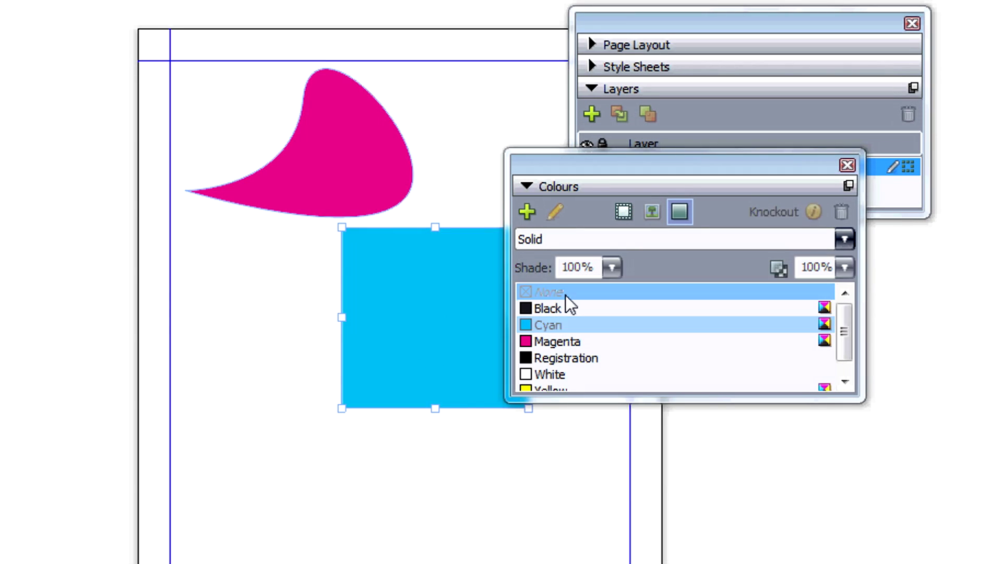
Step: Fill the square with Cyan and draw a short diagonal line beside the shapes
click(565, 295)
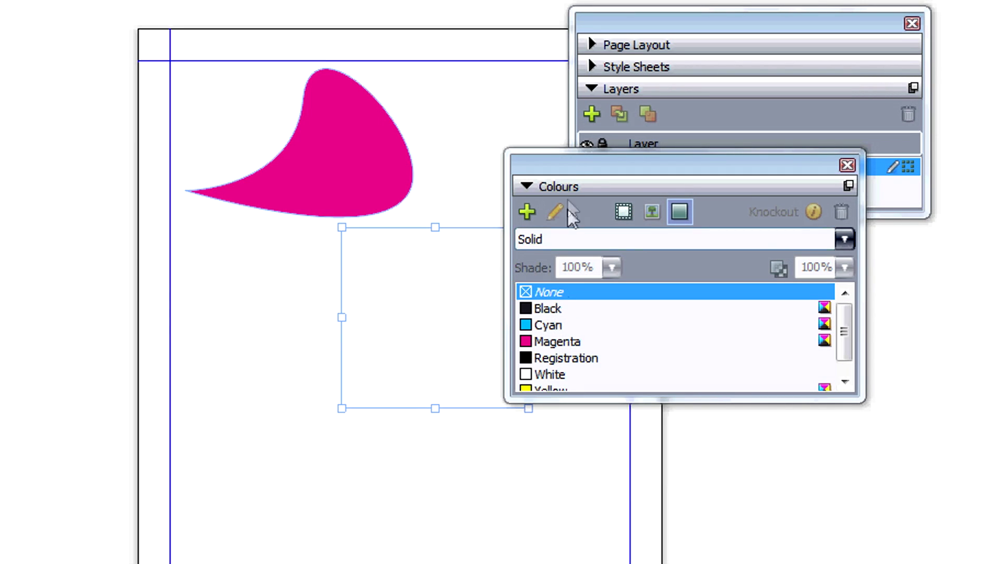
drag(617, 182, 717, 327)
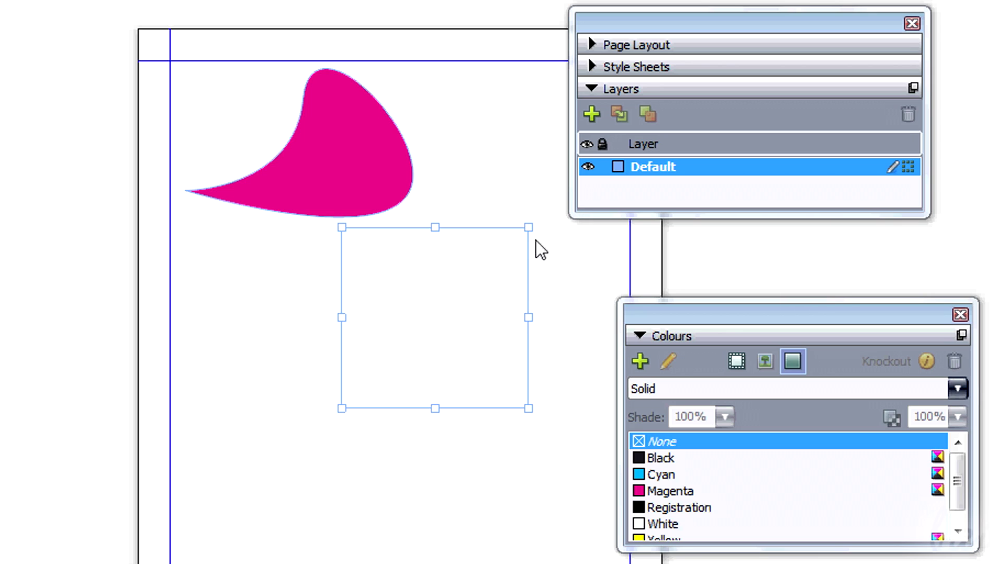
click(681, 473)
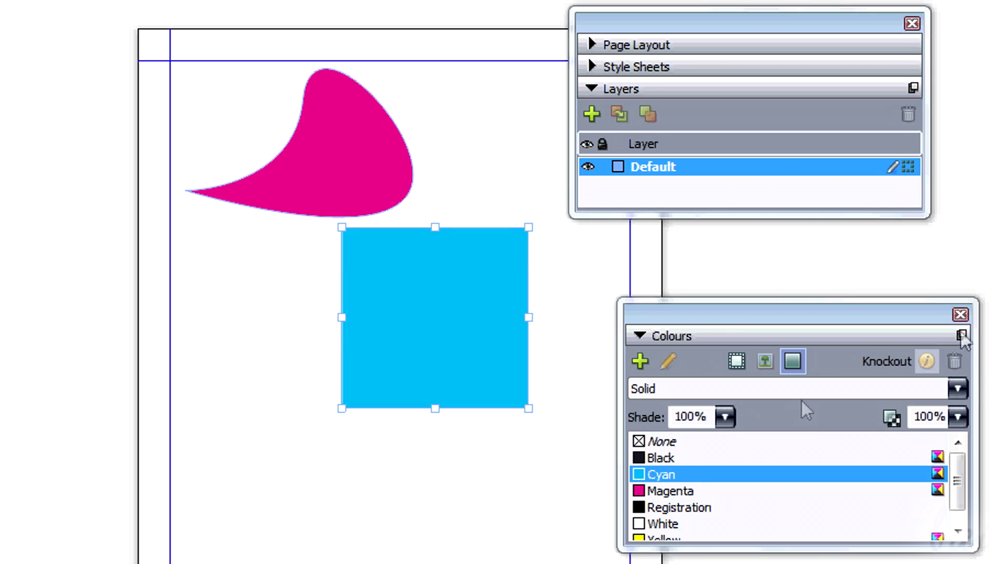
click(358, 177)
click(659, 442)
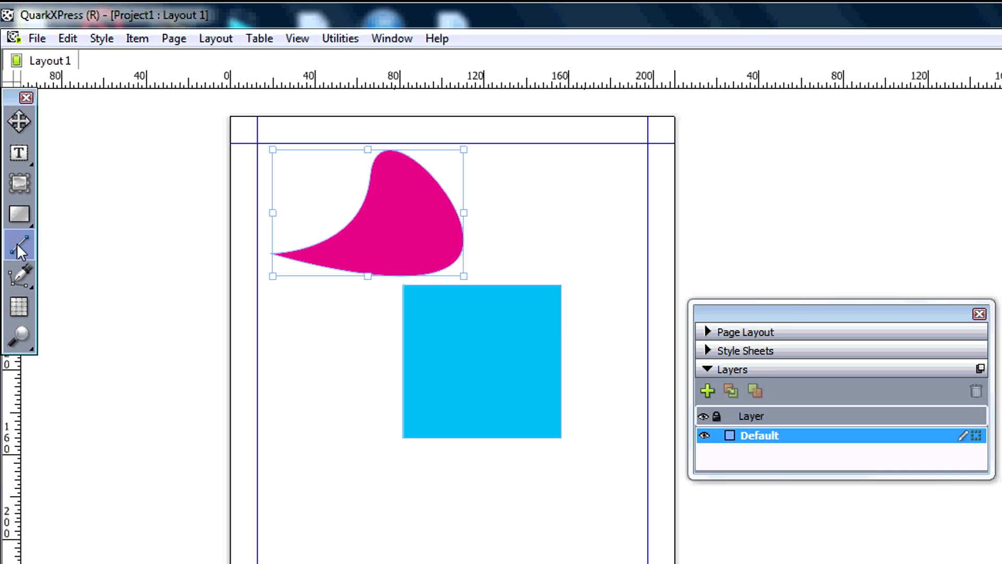
drag(528, 181, 597, 237)
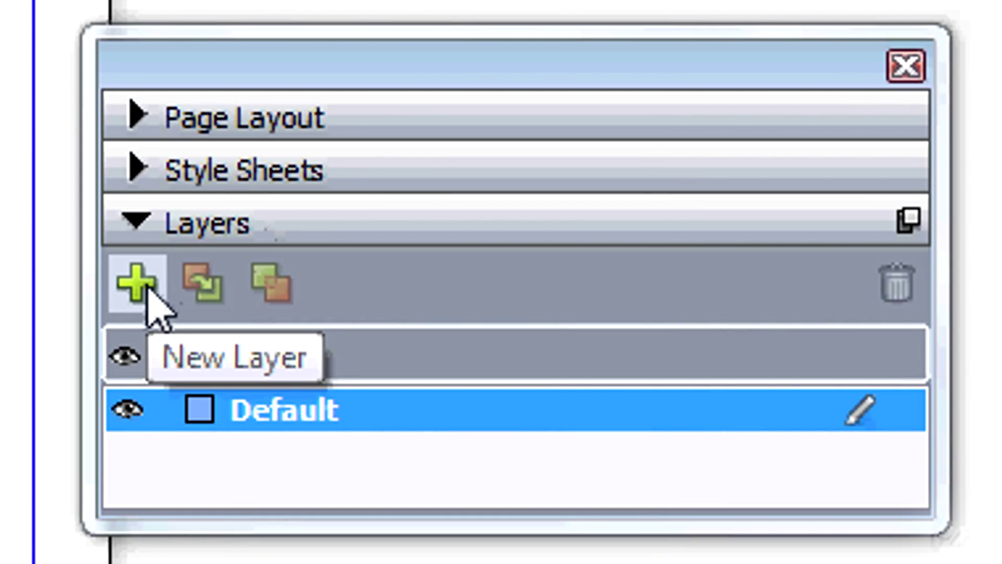
Step: Create Layer 1 and reorder it so it ends up above Default
click(140, 283)
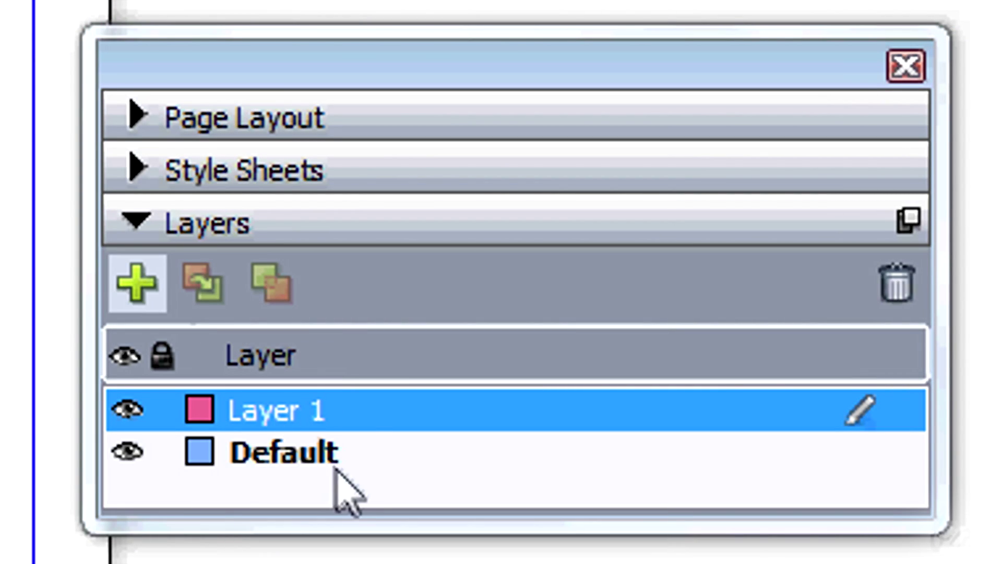
drag(410, 422, 259, 400)
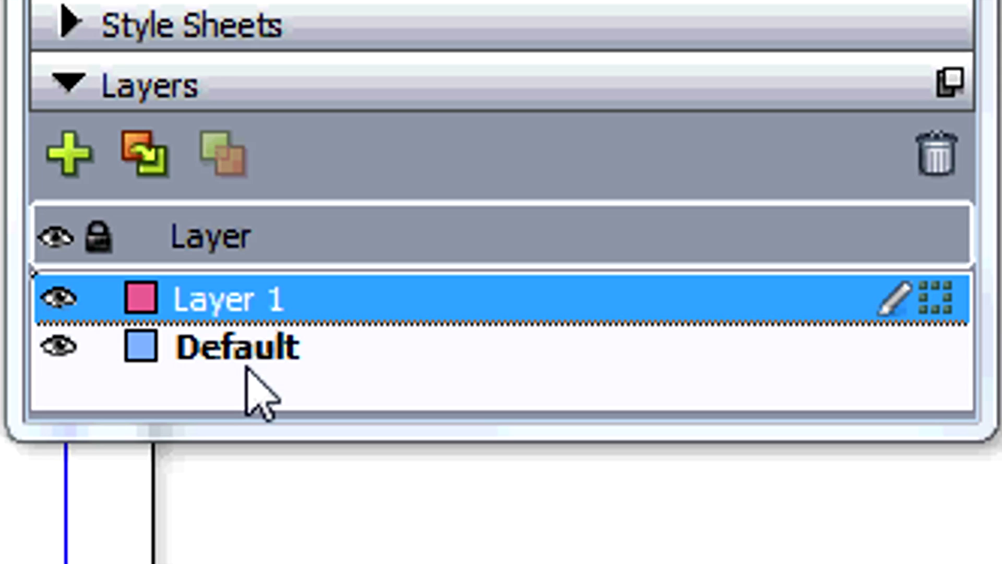
drag(259, 400, 259, 401)
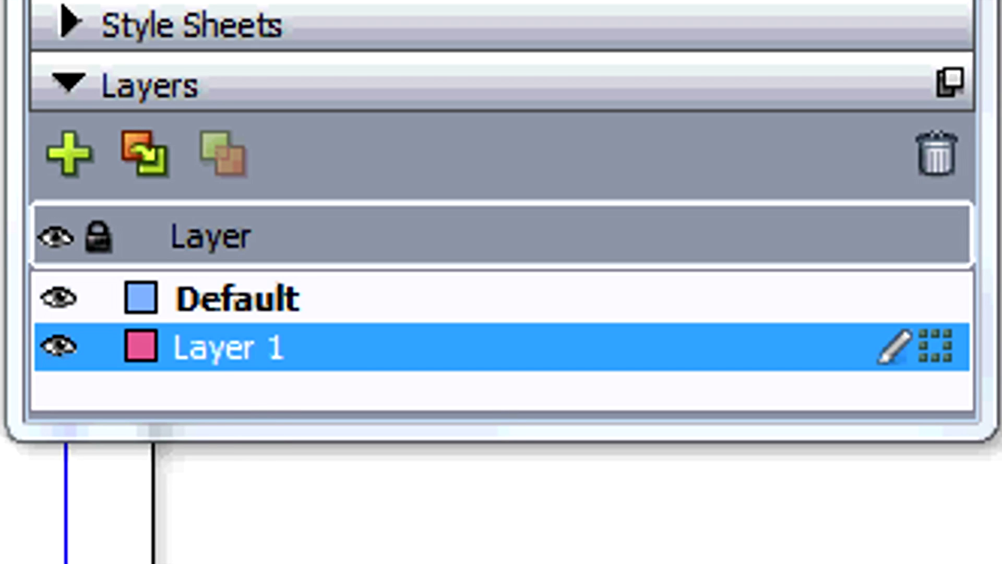
mouse_move(225, 357)
mouse_down()
mouse_move(235, 302)
mouse_move(228, 288)
mouse_up()
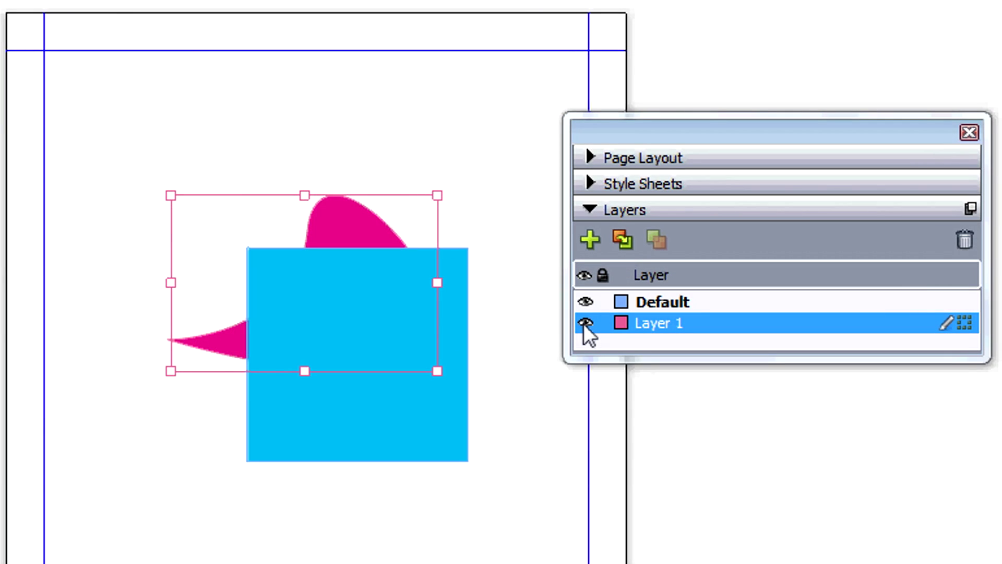
Step: Toggle visibility of Layer 1 and Default, lock Default, and move the magenta shape over the square
click(586, 323)
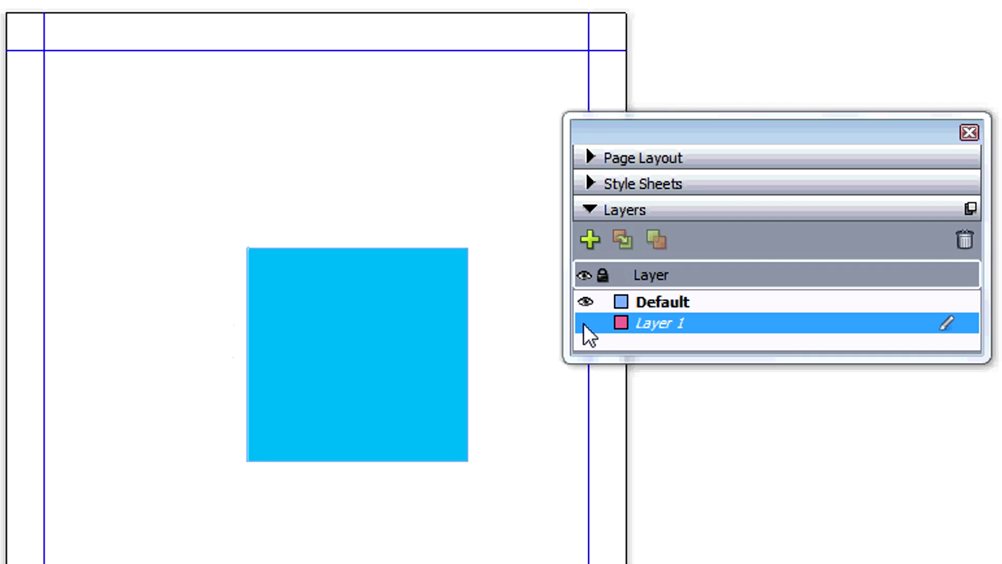
click(584, 323)
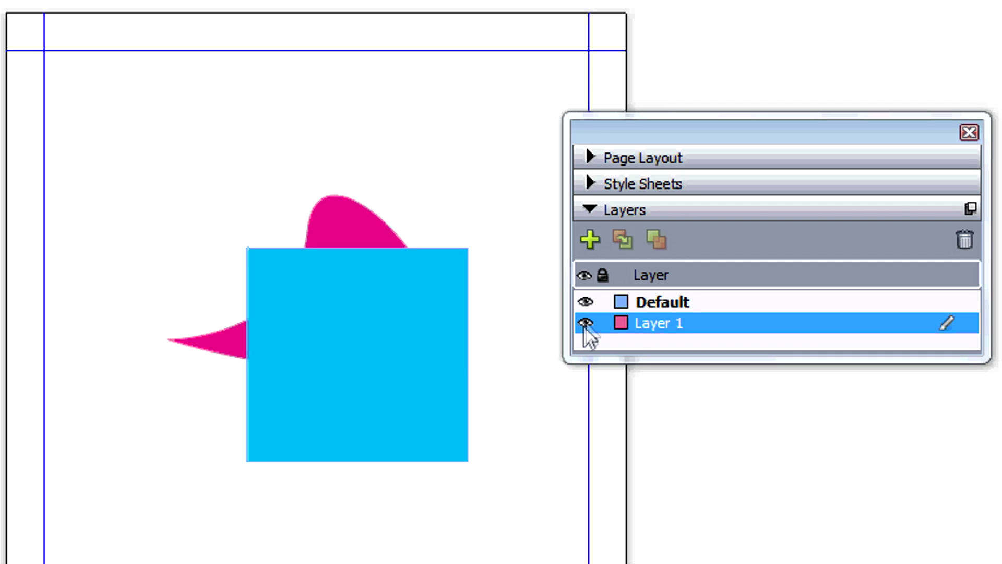
click(586, 303)
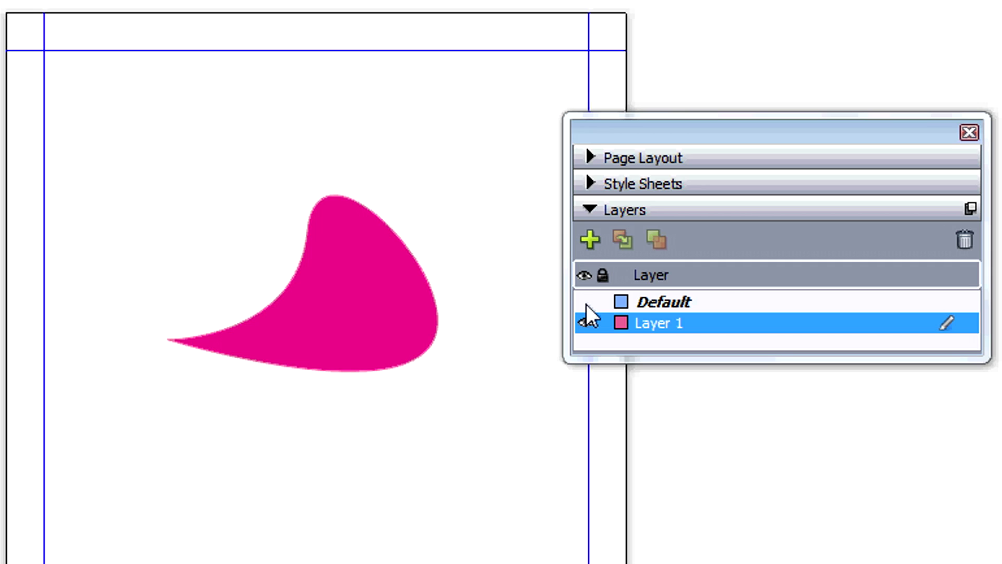
click(587, 303)
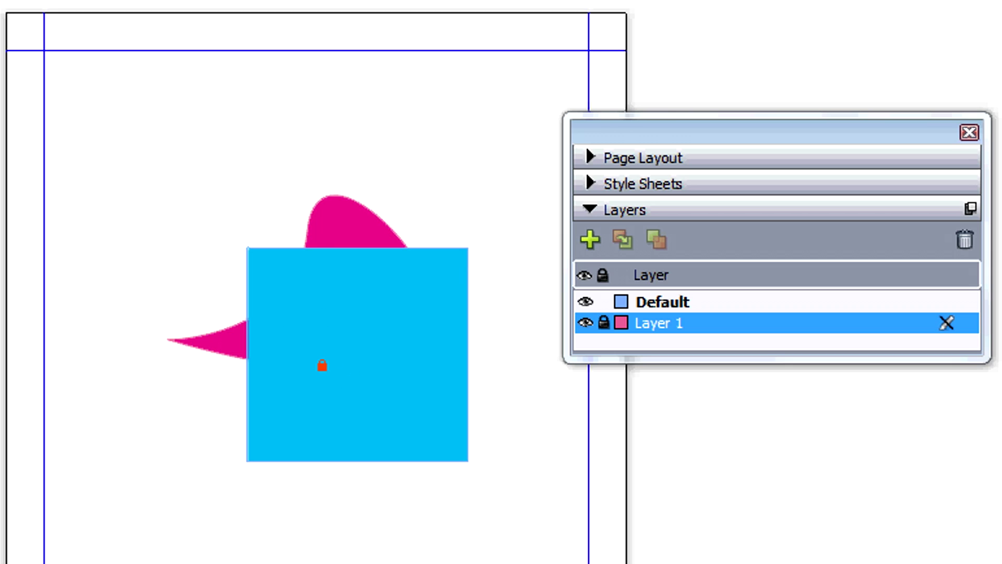
click(604, 302)
drag(358, 369, 264, 216)
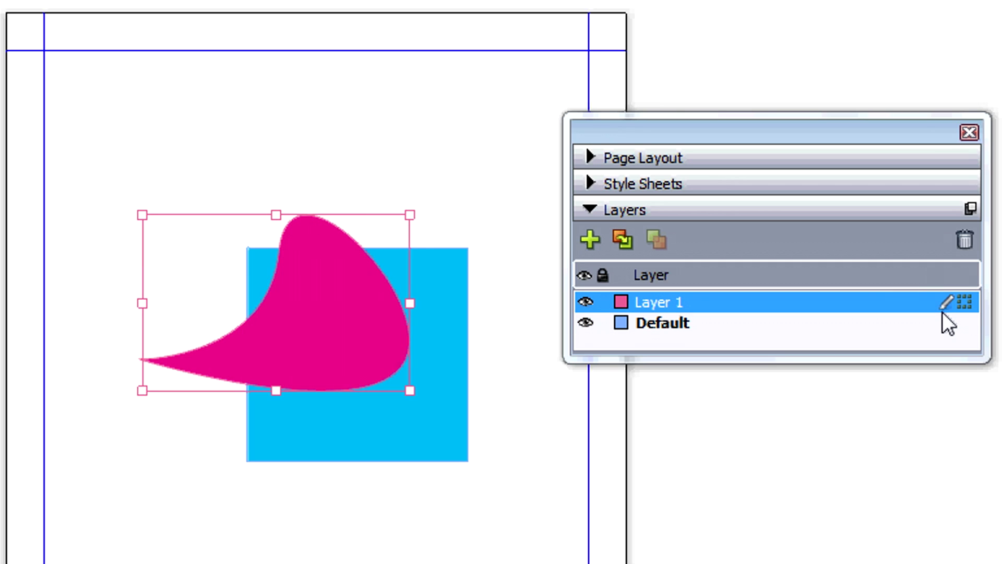
Step: Delete Layer 1 and undo it, then hide the Default layer with its blue square
click(969, 245)
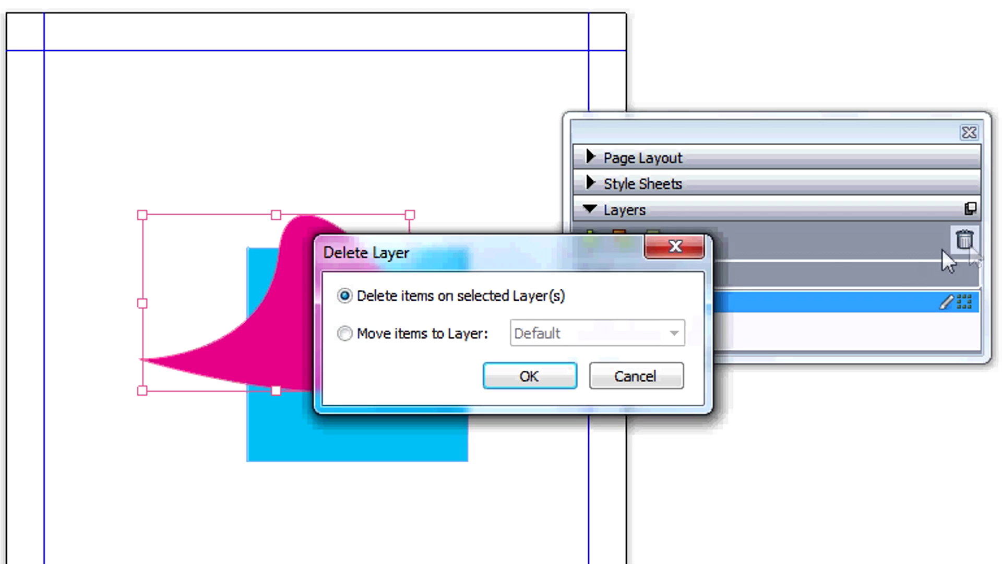
click(531, 381)
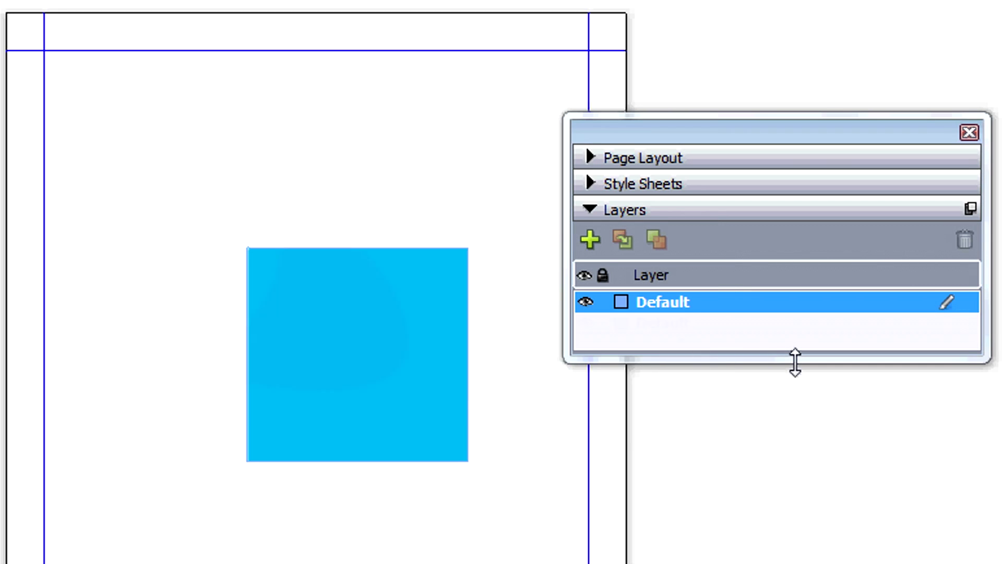
key(ctrl+z)
click(682, 302)
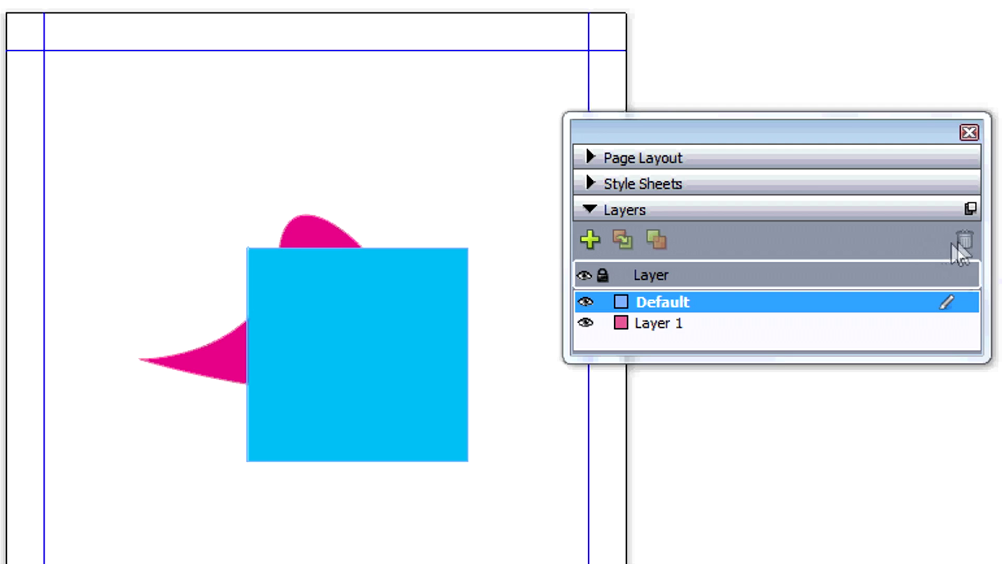
click(586, 301)
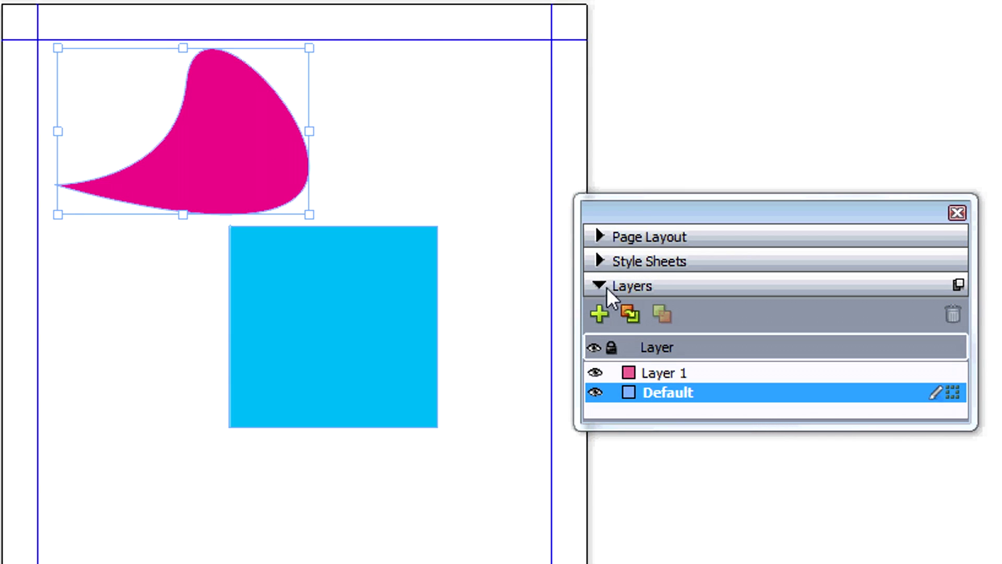
Step: Move the selected item to Layer 1 with the Move Item To Layer dialog
click(631, 315)
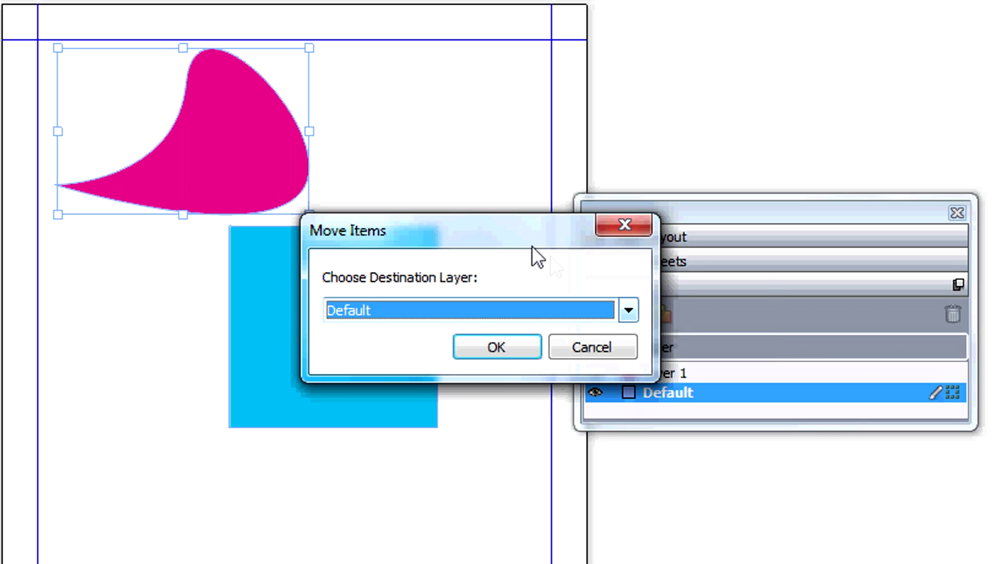
drag(530, 254, 413, 321)
click(533, 348)
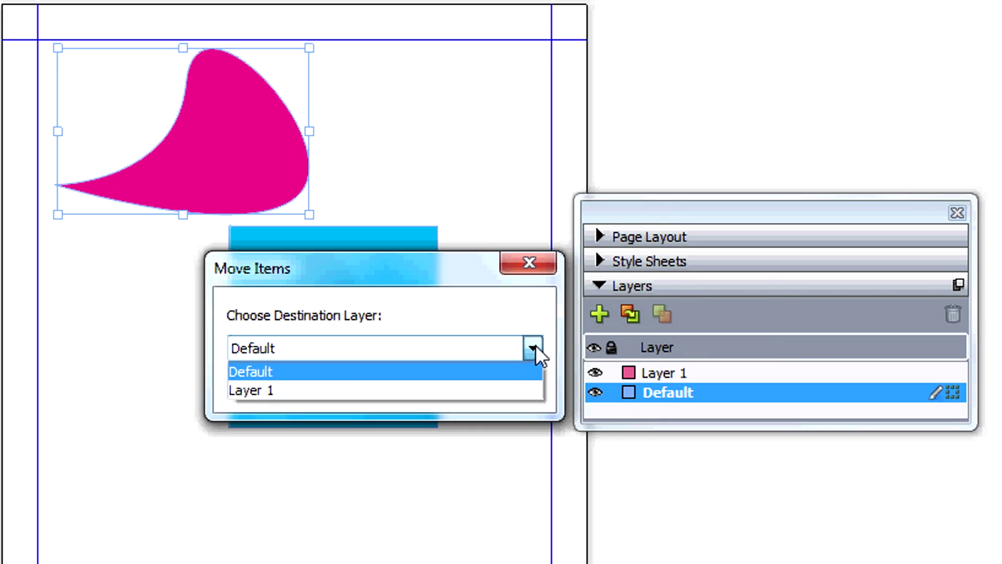
click(495, 392)
click(420, 386)
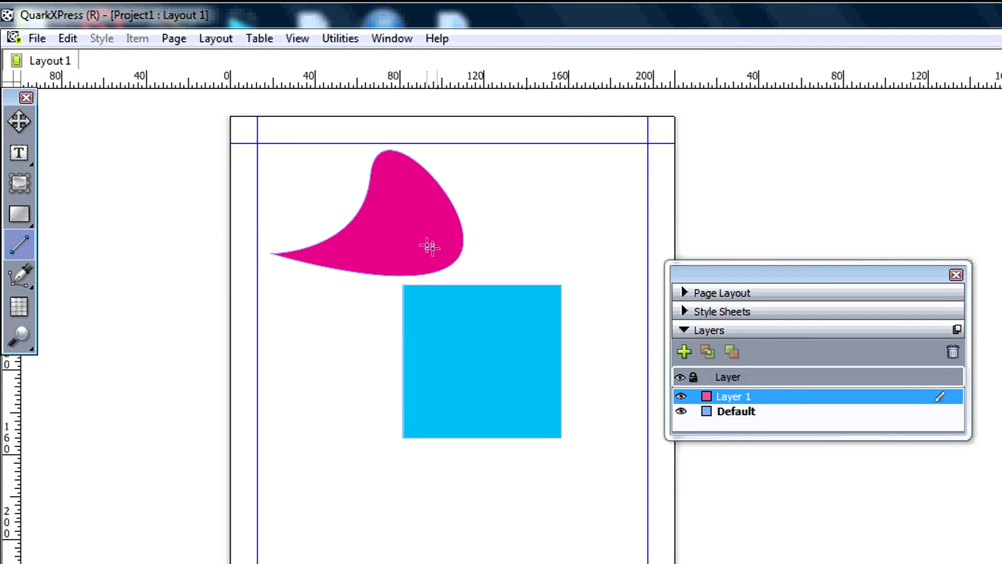
Step: Move the pink shape to Layer 1, drag it onto the blue square, and place Layer 1 below Default
click(415, 235)
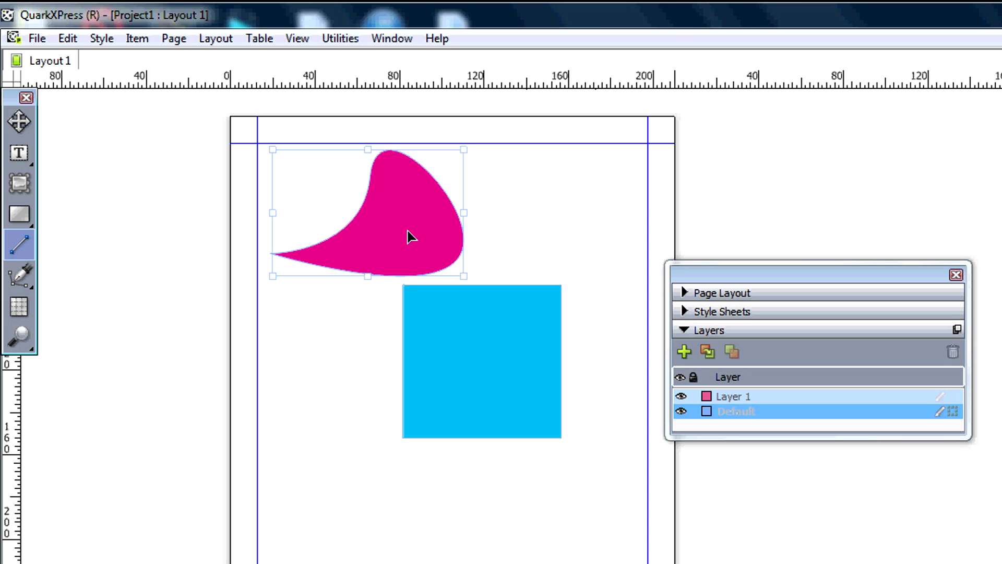
click(707, 352)
drag(623, 290, 548, 325)
click(633, 377)
click(607, 409)
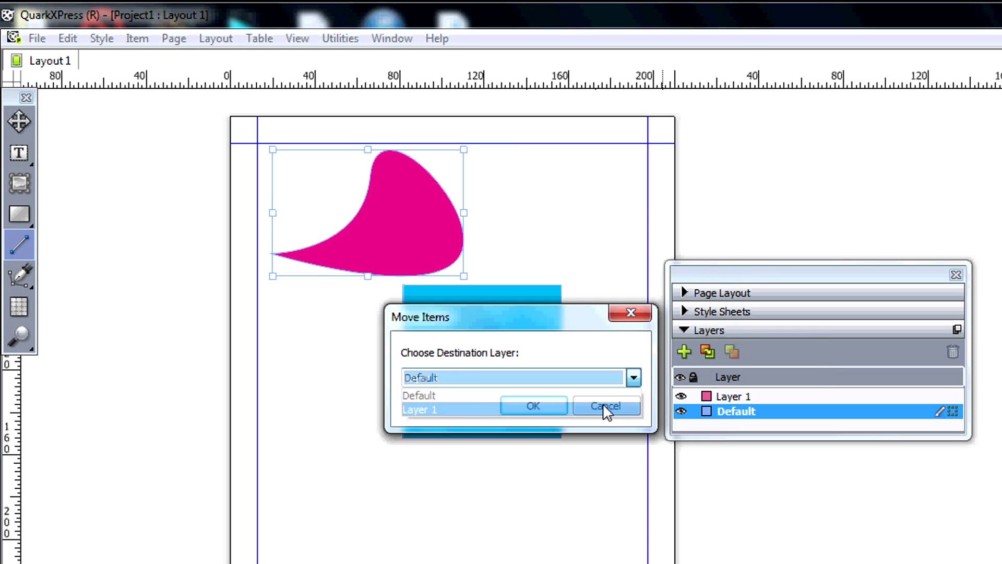
key(Return)
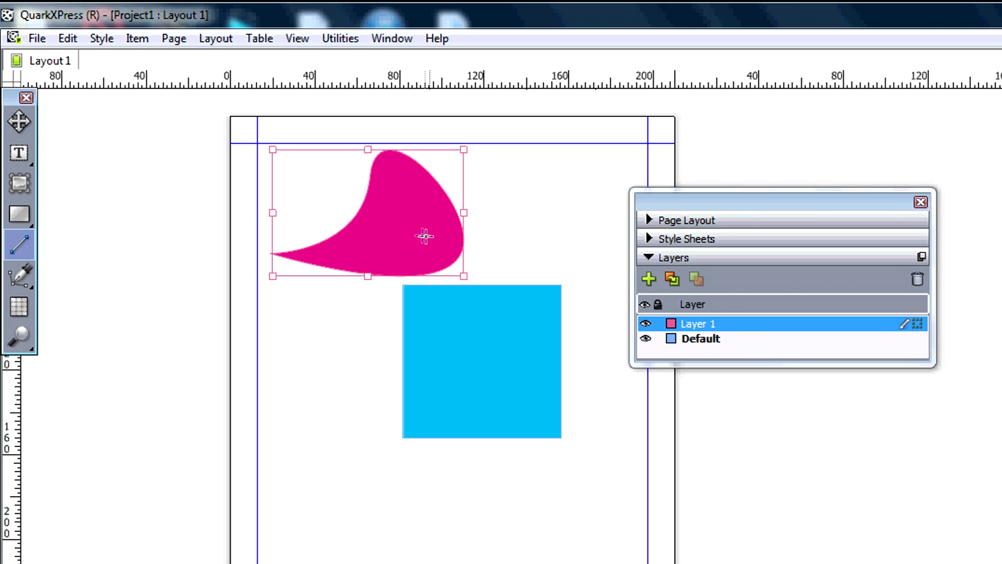
drag(423, 236, 499, 335)
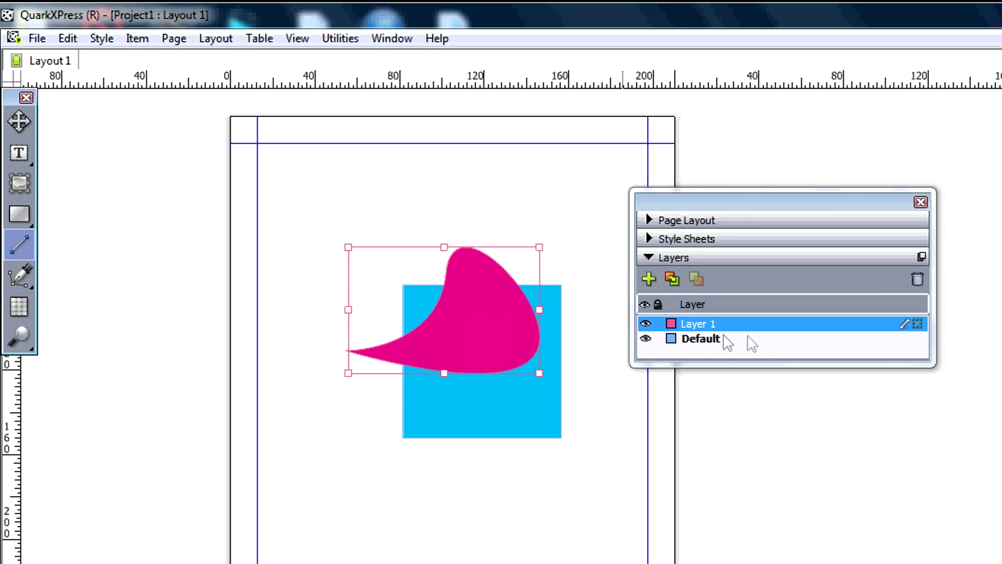
mouse_move(696, 325)
mouse_down()
mouse_move(707, 352)
mouse_move(694, 317)
mouse_up()
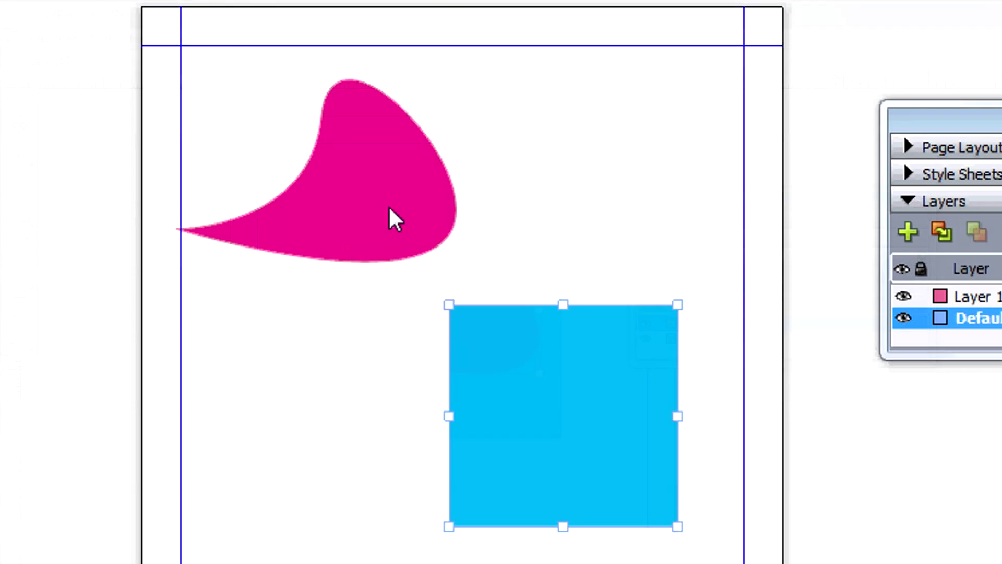
Step: Delete the pink shape, undo the deletion, and move the shape up-left
drag(390, 209, 423, 212)
key(Delete)
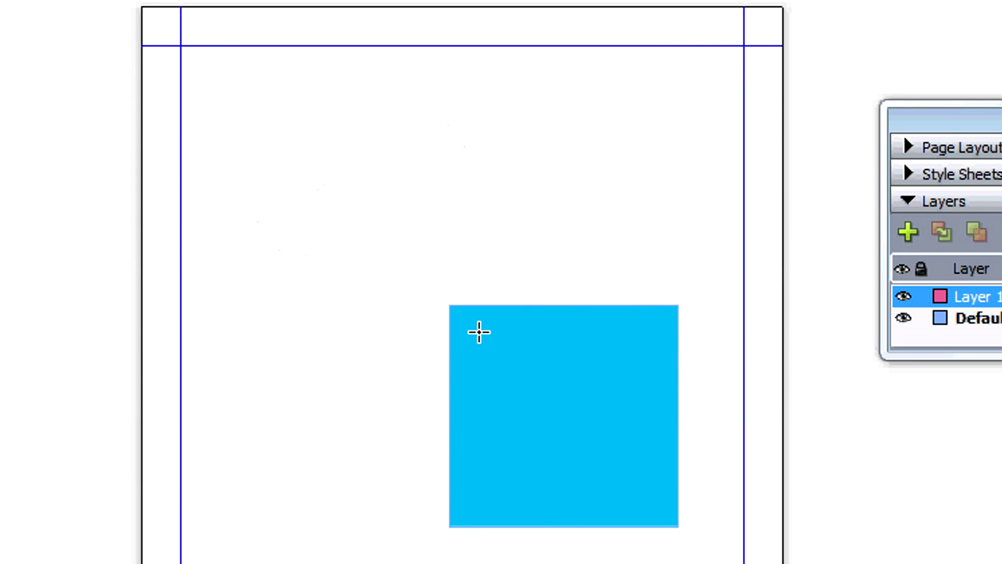
key(ctrl+z)
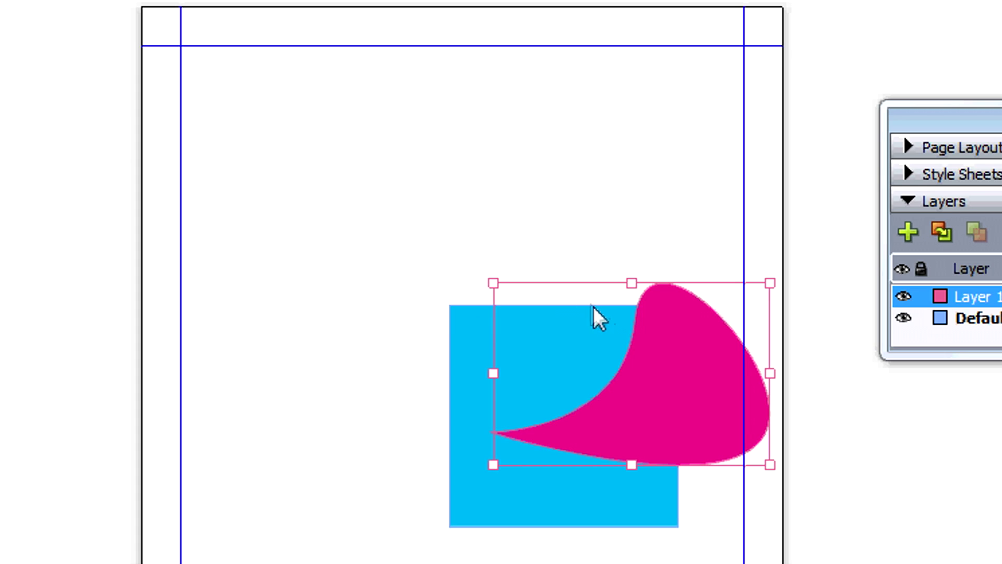
drag(675, 370, 452, 205)
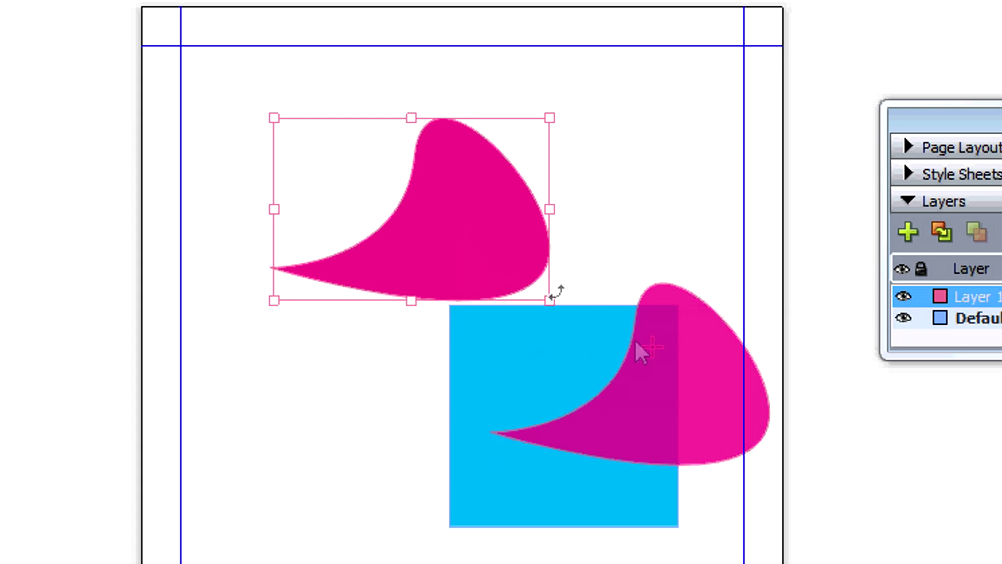
Step: Delete the blue square and the pink shape, then undo to restore both
click(600, 382)
key(Delete)
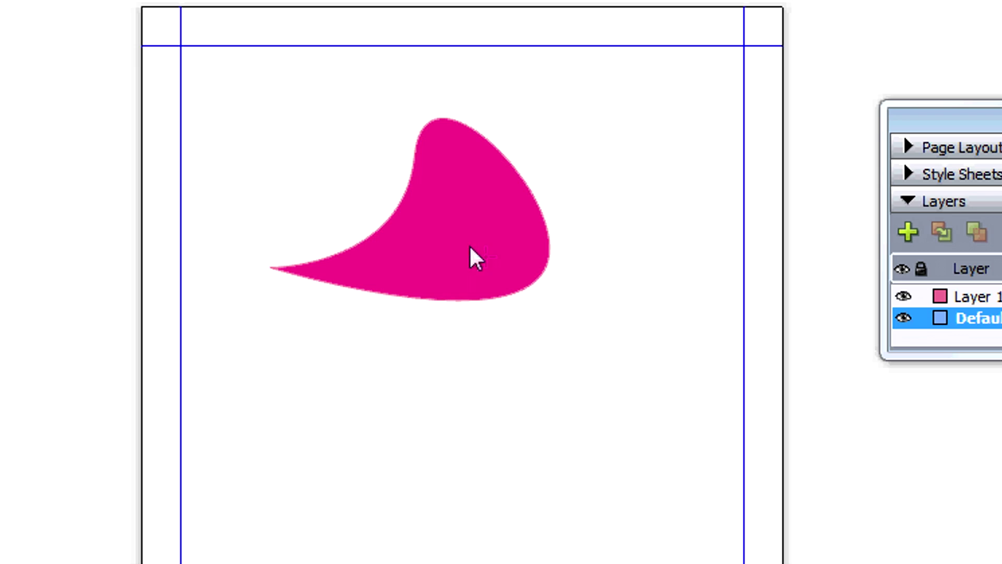
click(460, 235)
key(Delete)
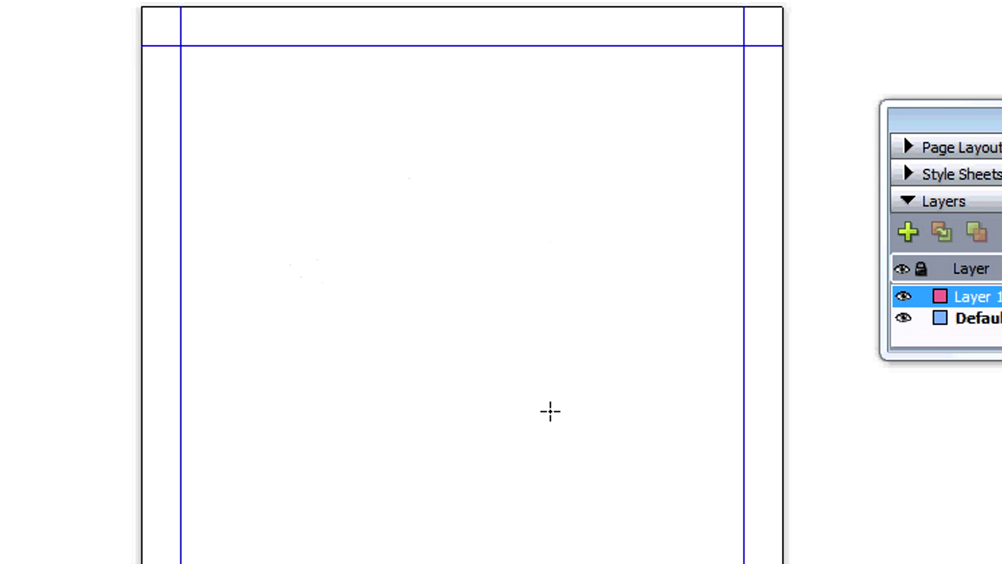
key(ctrl+z)
key(ctrl+z)
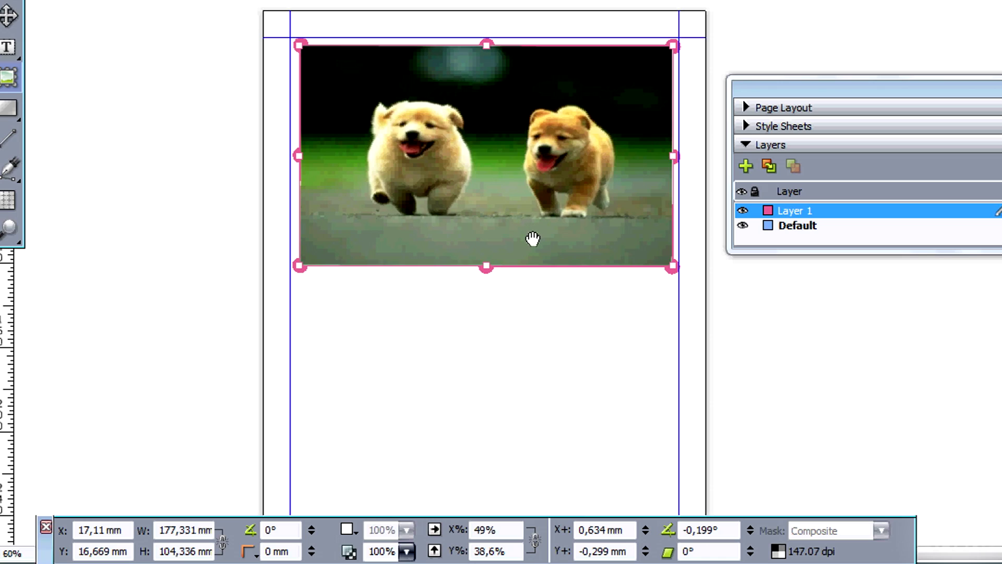
Step: Draw a picture box from the top-left margin corner and fit it to the margins
click(508, 352)
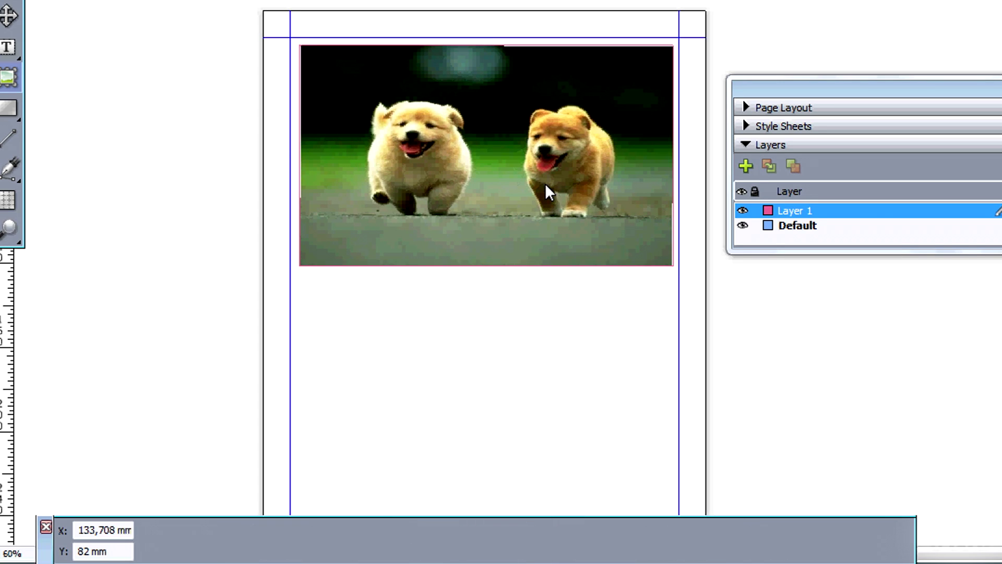
click(547, 193)
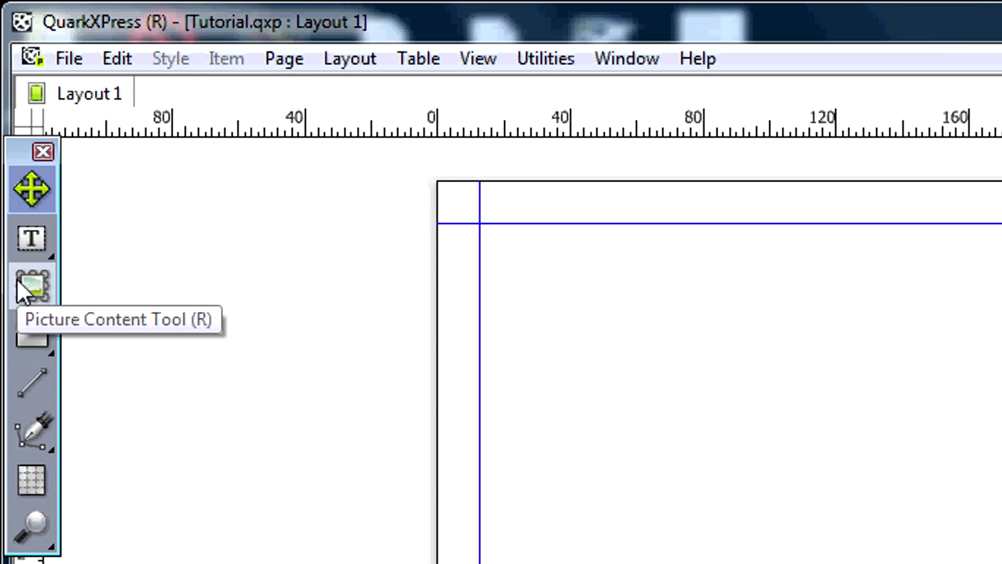
click(19, 279)
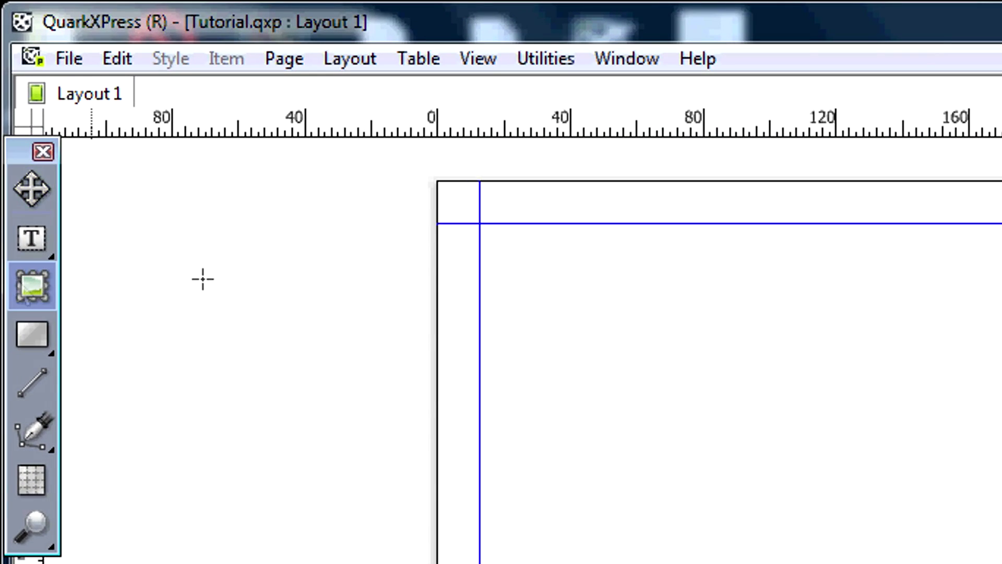
drag(268, 107, 877, 469)
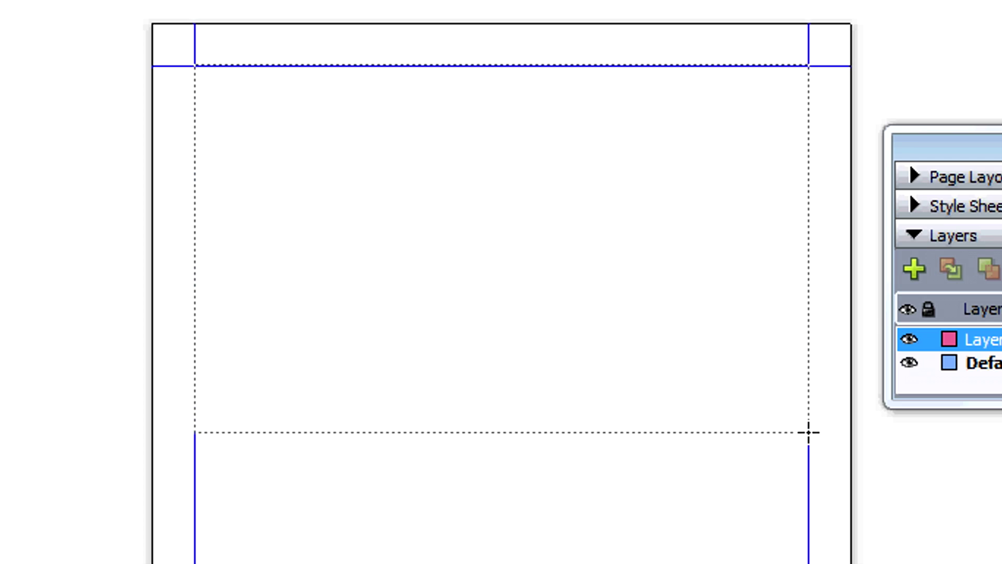
drag(810, 66, 797, 78)
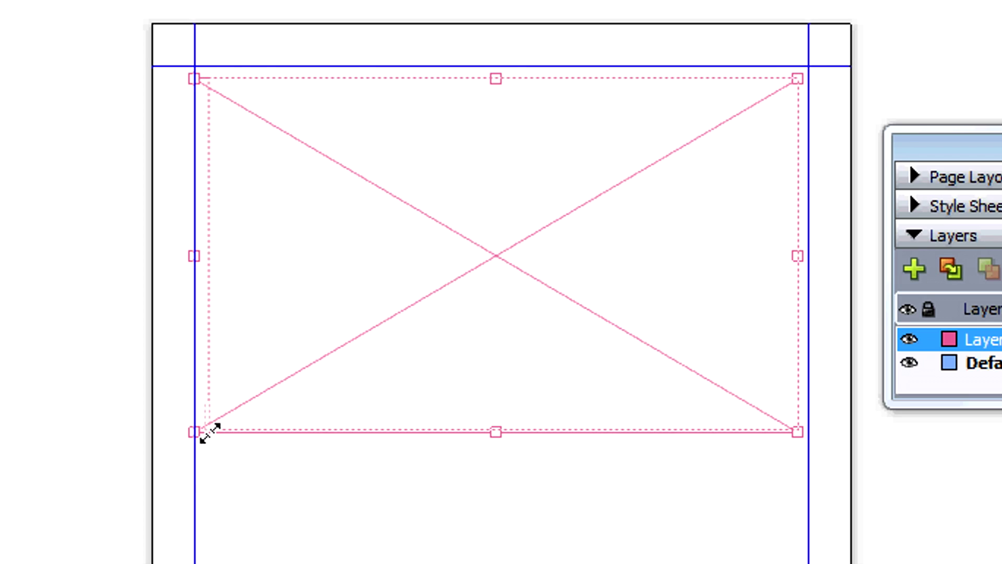
drag(194, 432, 209, 426)
Step: Import Puppies.jpg into the picture box with Ctrl+E
key(ctrl+e)
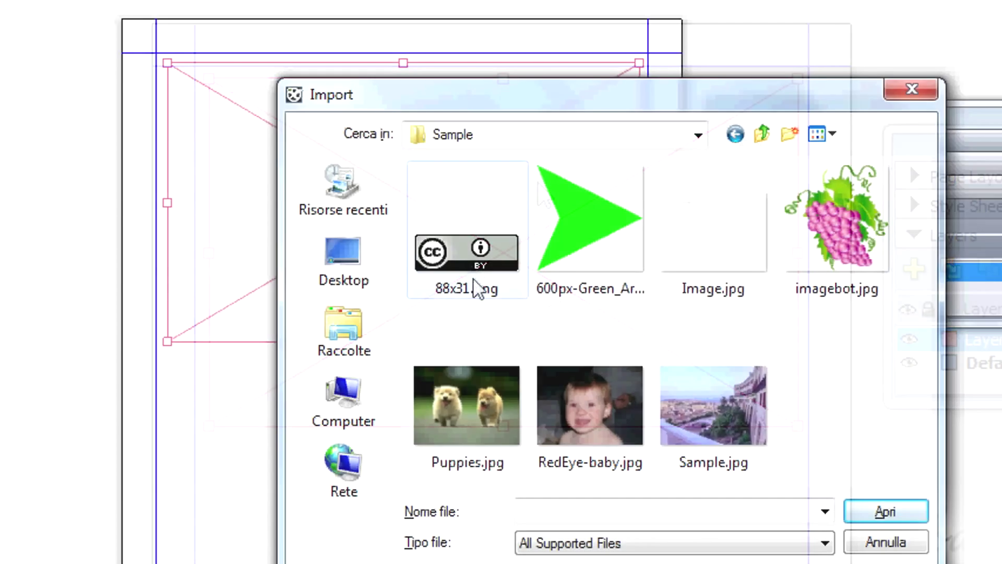
mouse_move(712, 231)
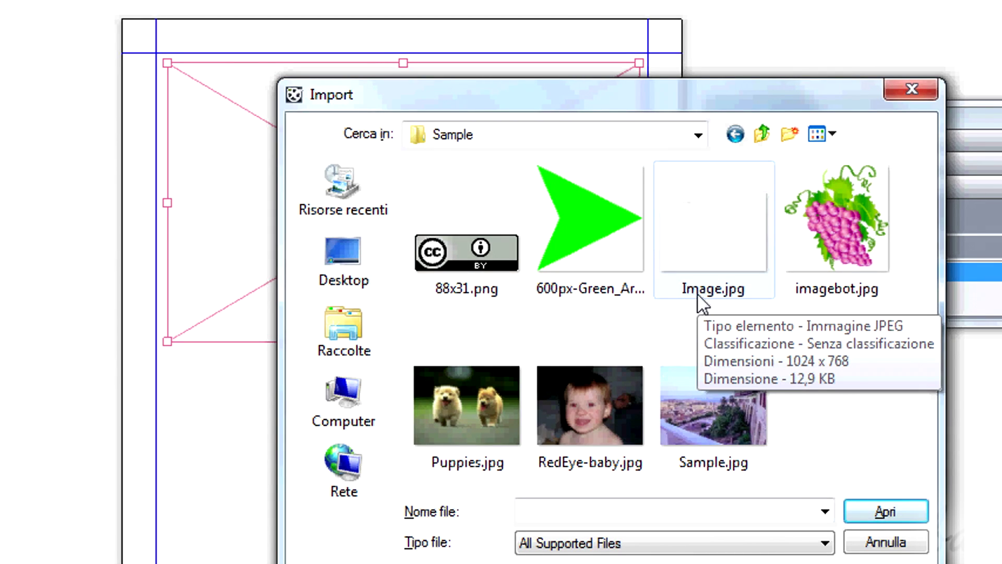
click(448, 393)
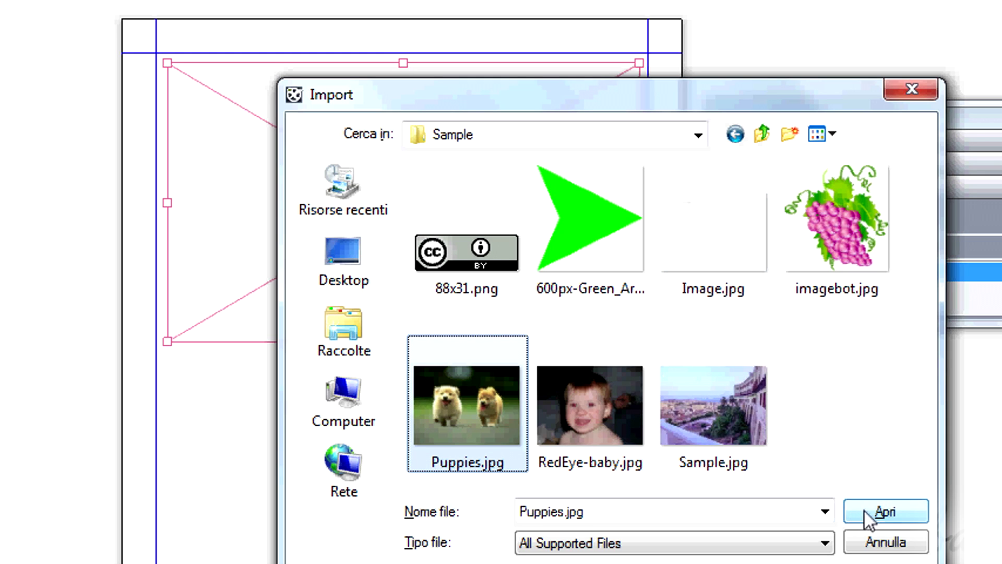
click(863, 510)
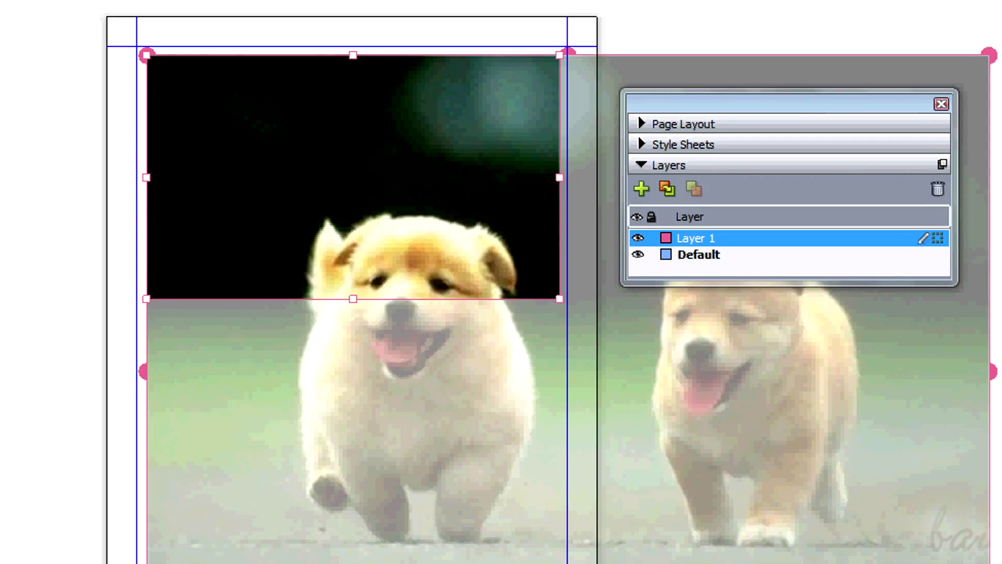
scroll(352, 314, down, 5)
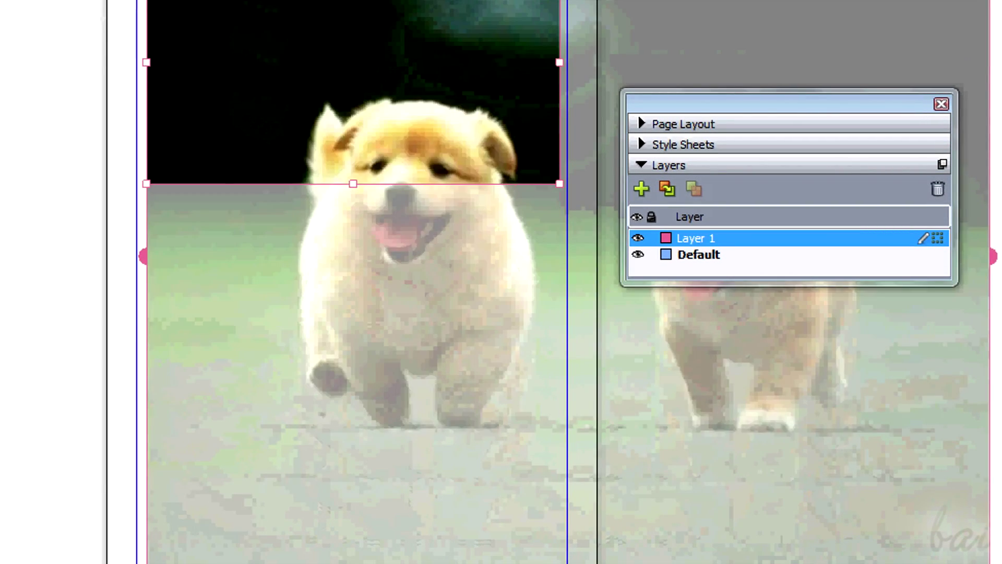
scroll(353, 313, down, 1)
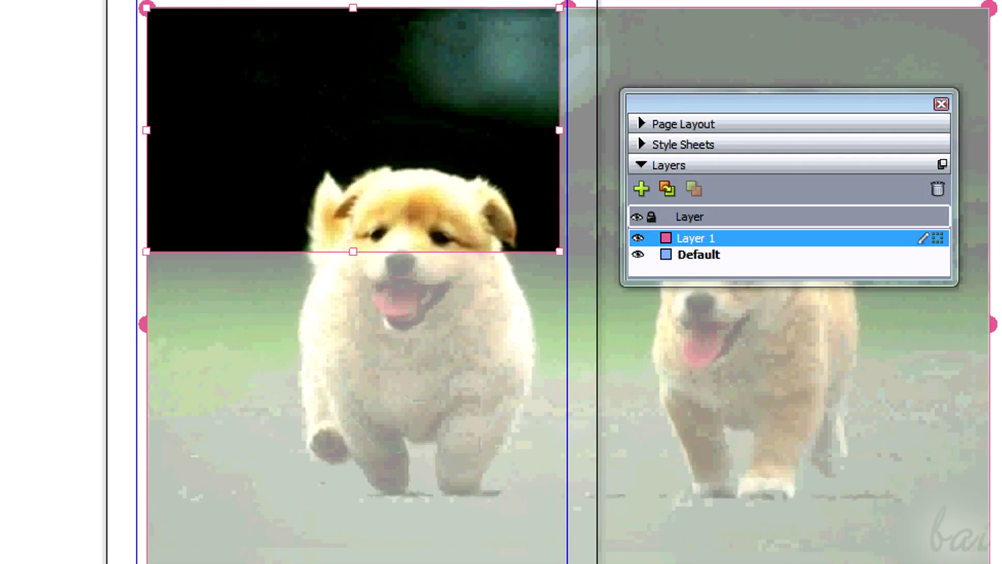
scroll(101, 230, up, 1)
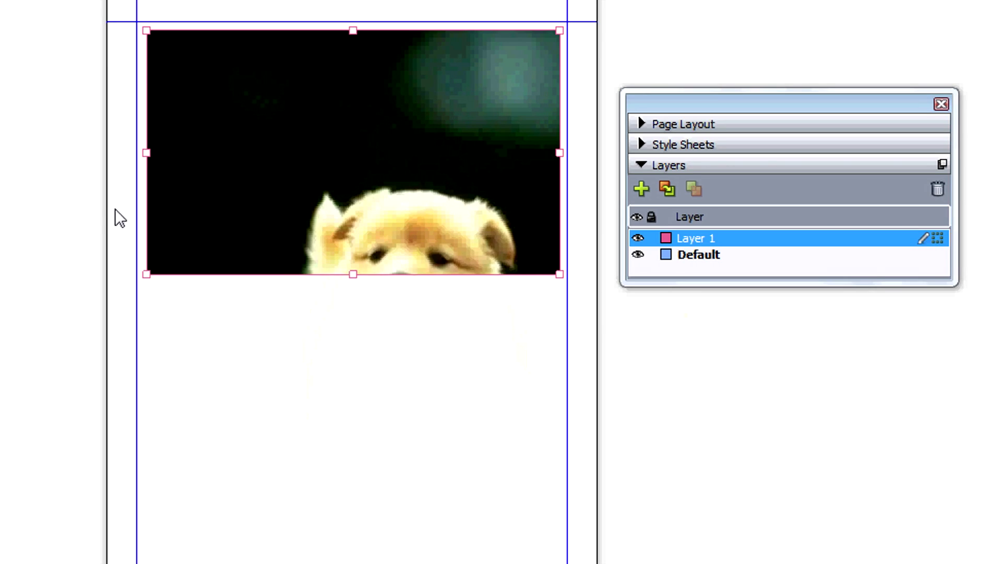
Step: Shrink the puppy picture box from its corner handle and shift the photo inside it
click(115, 209)
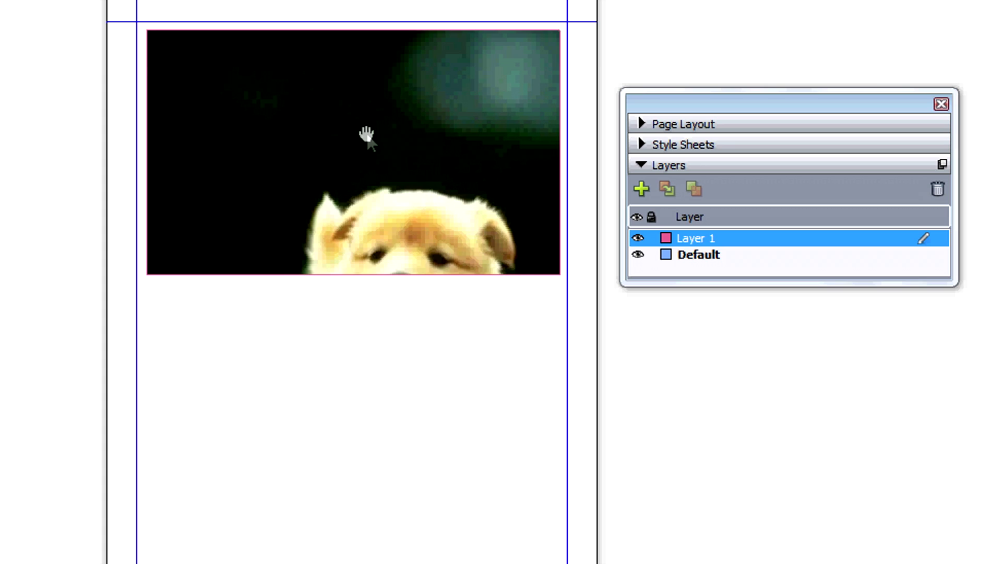
click(366, 135)
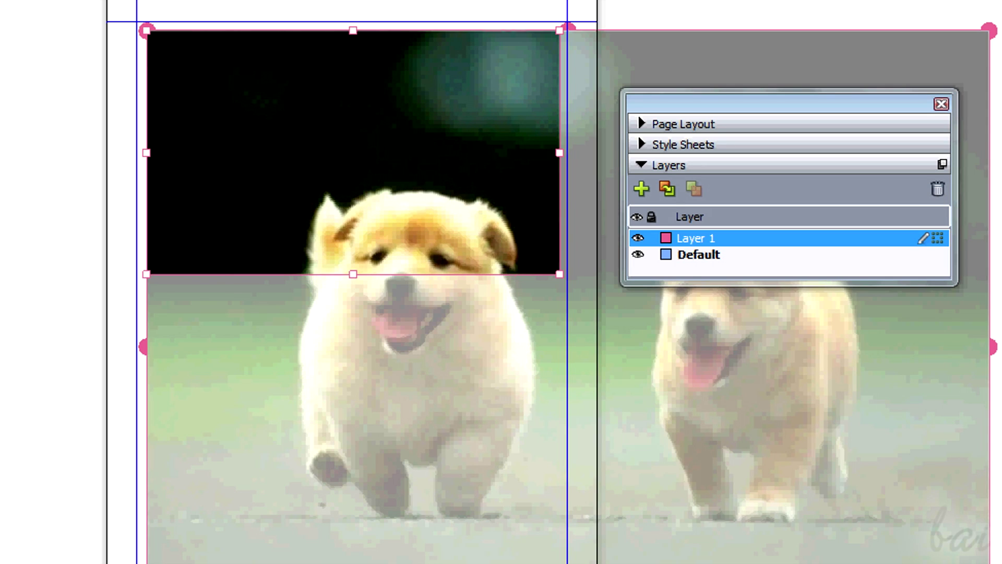
scroll(353, 314, down, 3)
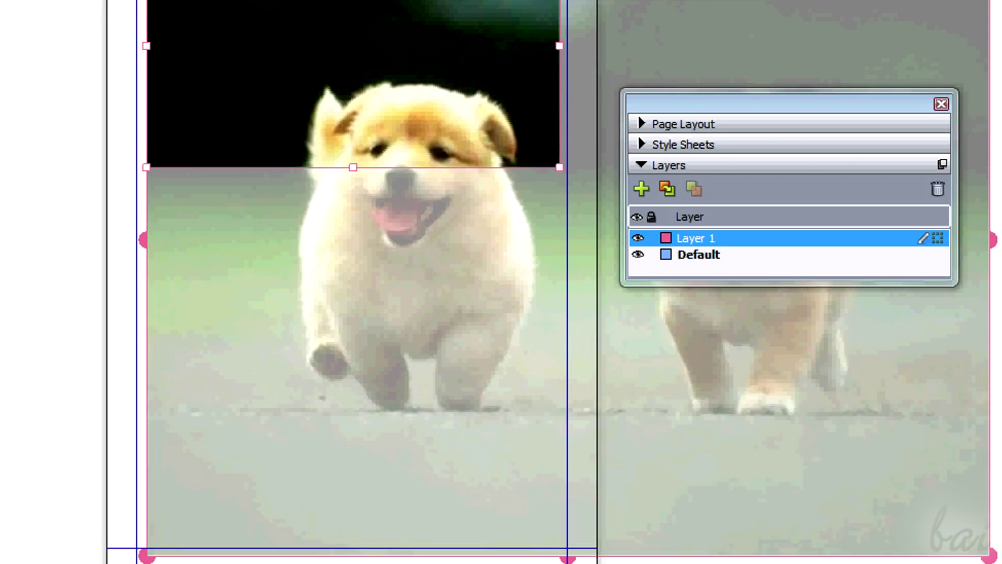
scroll(352, 314, up, 1)
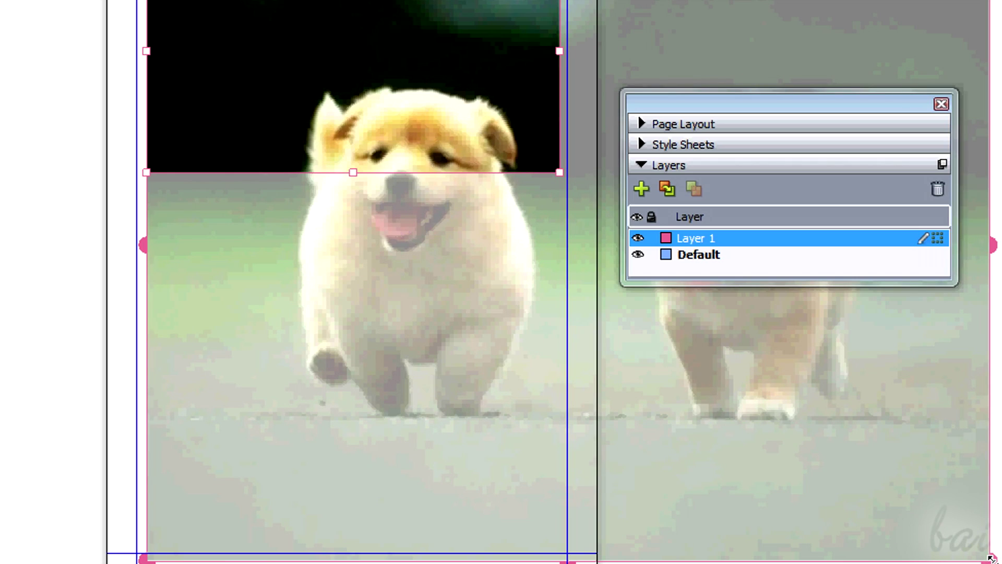
drag(984, 556, 875, 474)
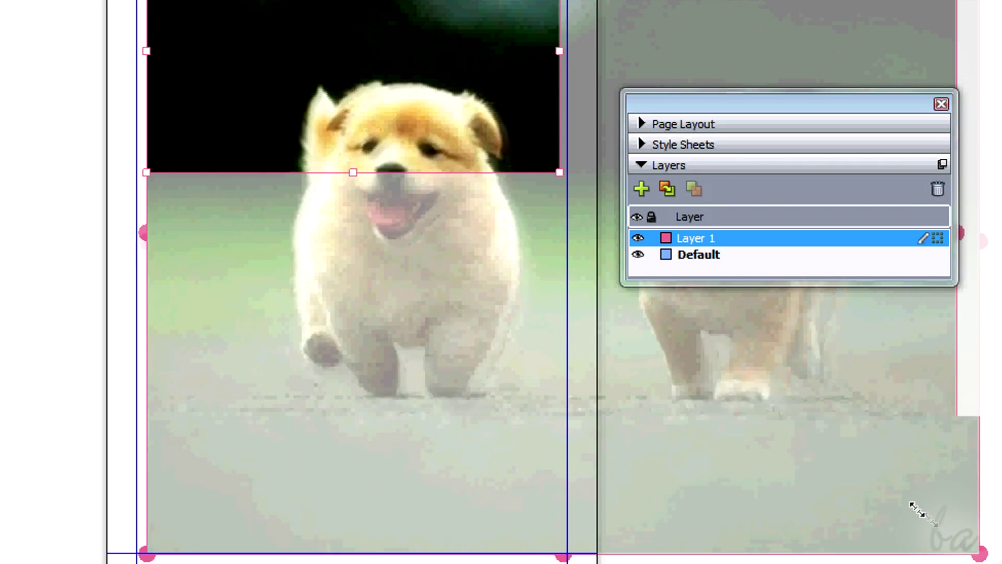
drag(820, 404, 562, 203)
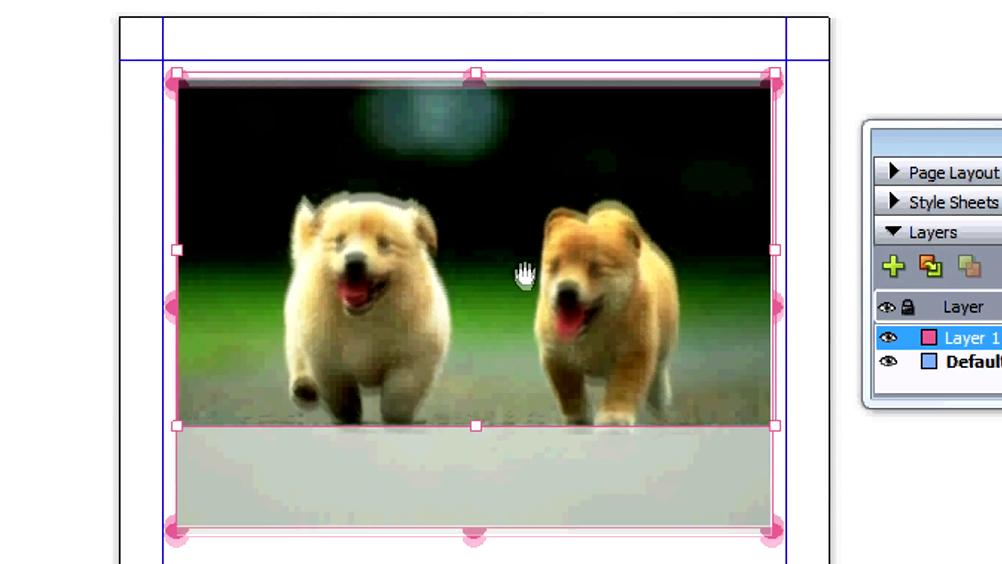
mouse_move(525, 274)
mouse_down()
mouse_move(541, 302)
mouse_move(532, 246)
mouse_move(493, 196)
mouse_move(617, 209)
mouse_move(492, 171)
mouse_move(469, 196)
mouse_move(517, 200)
mouse_up()
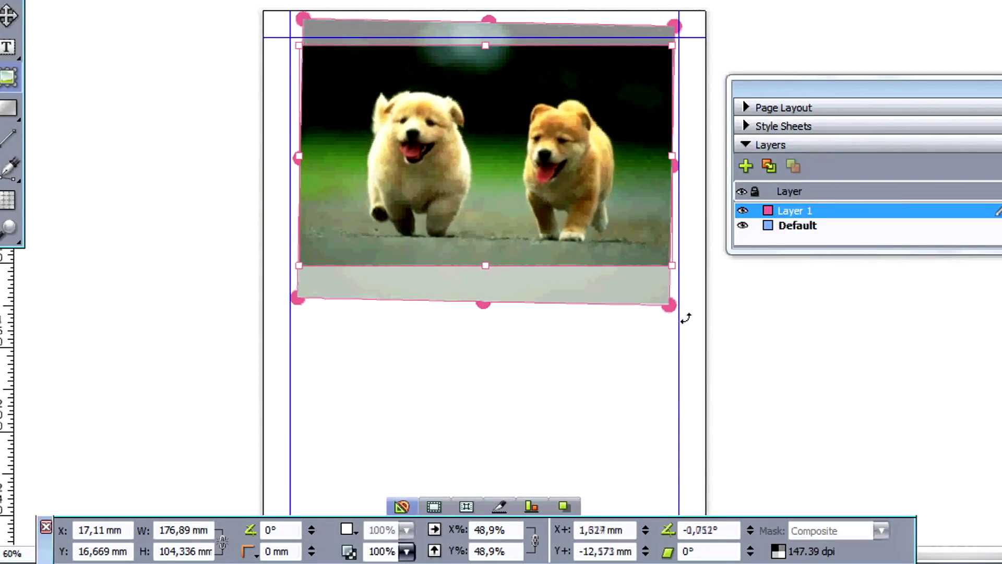
Step: Rotate the puppy box back toward 0°, fit it to the picture, and round its corners to 11 mm
drag(673, 319, 690, 316)
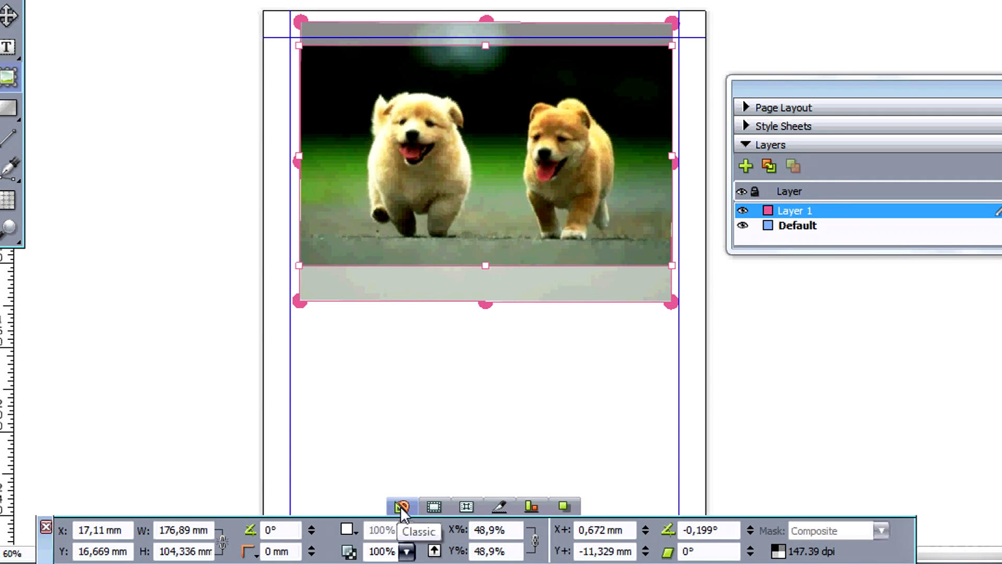
click(402, 508)
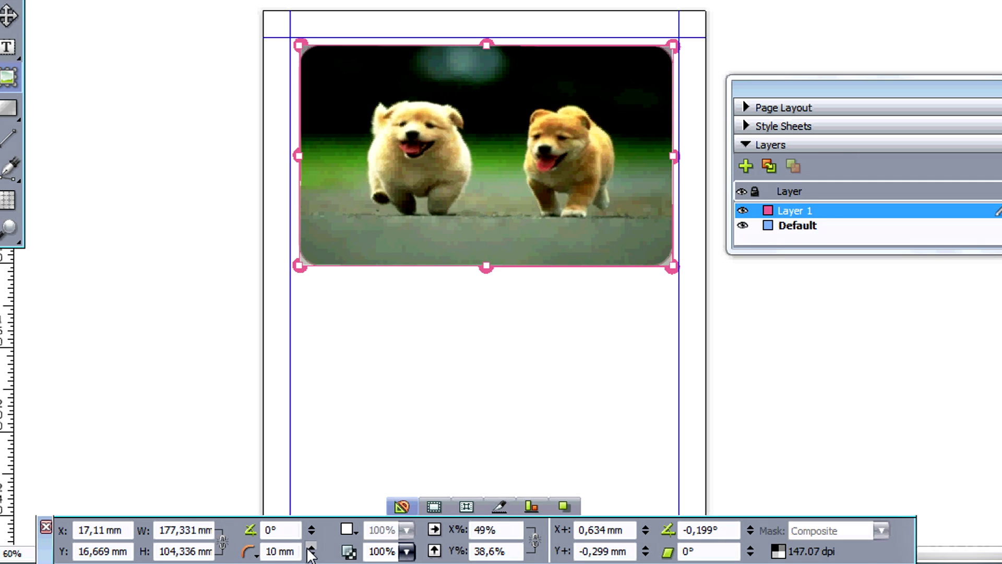
click(310, 548)
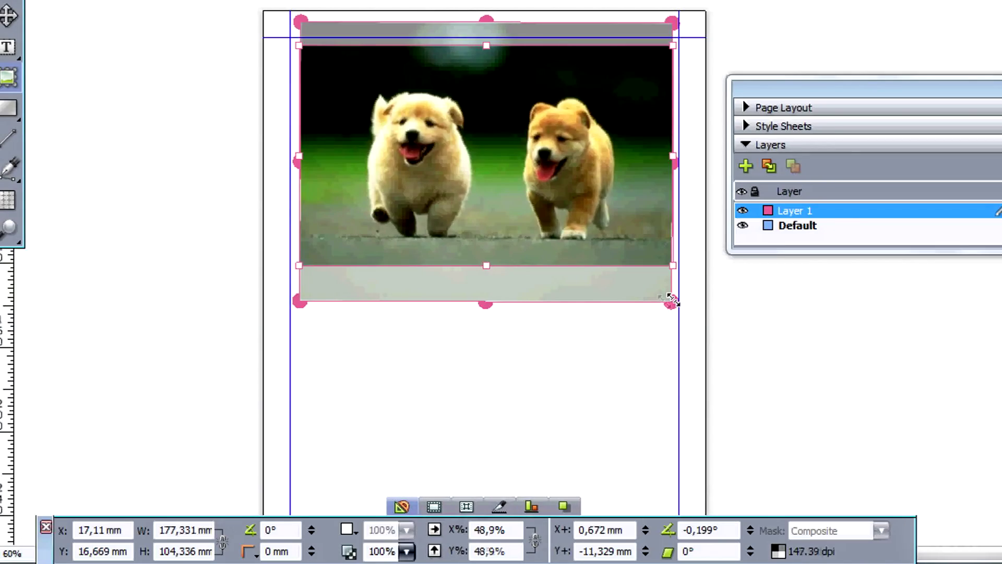
mouse_move(671, 297)
mouse_down()
mouse_move(657, 202)
mouse_move(677, 270)
mouse_up()
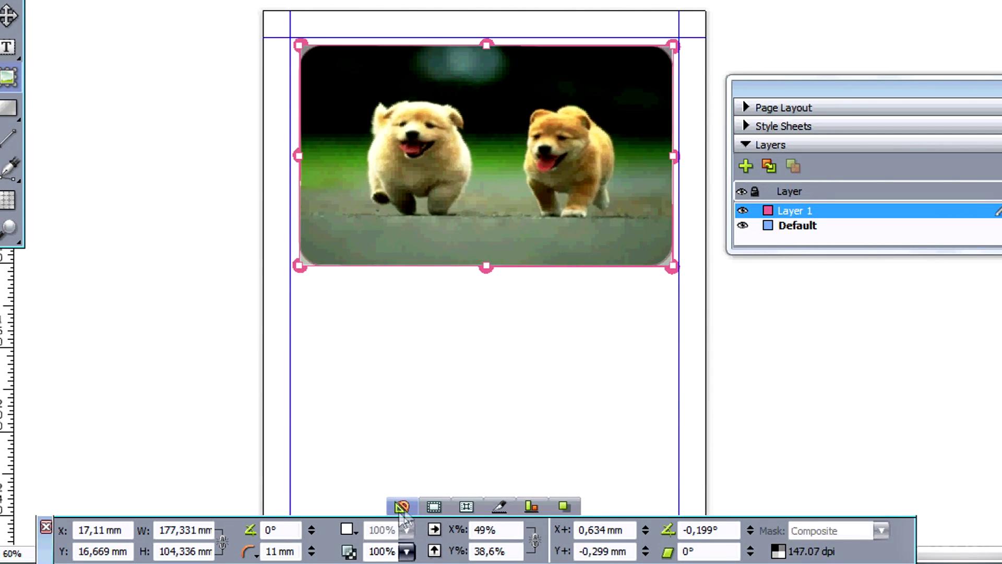
Step: Give the rounded puppy picture box a 6 pt Yellow frame
click(434, 508)
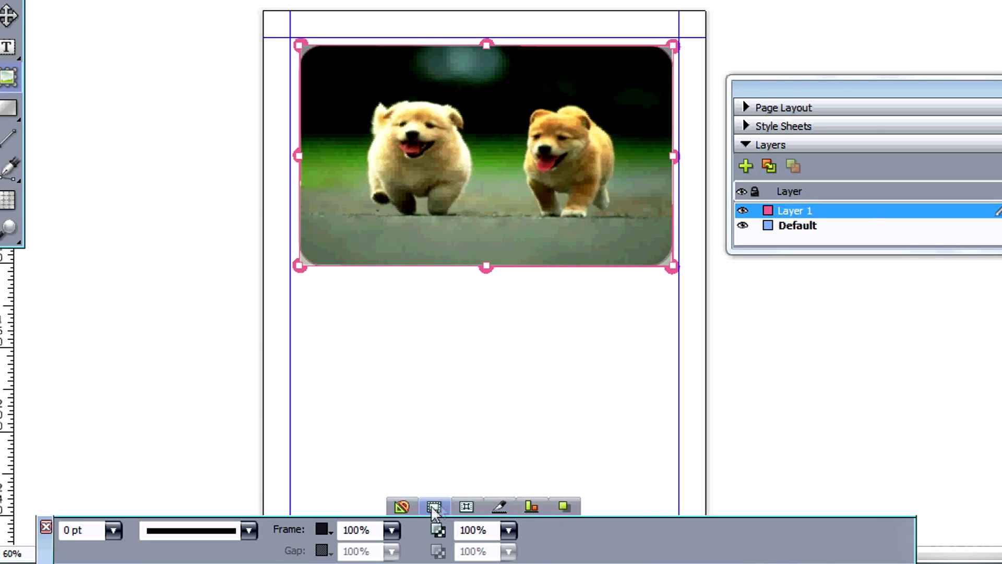
click(112, 530)
click(109, 467)
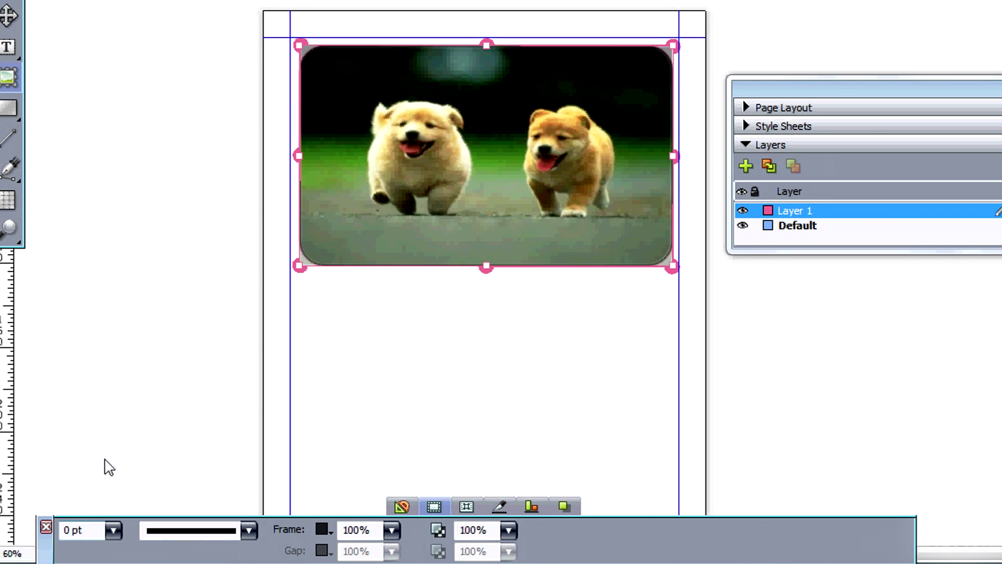
click(114, 530)
click(107, 462)
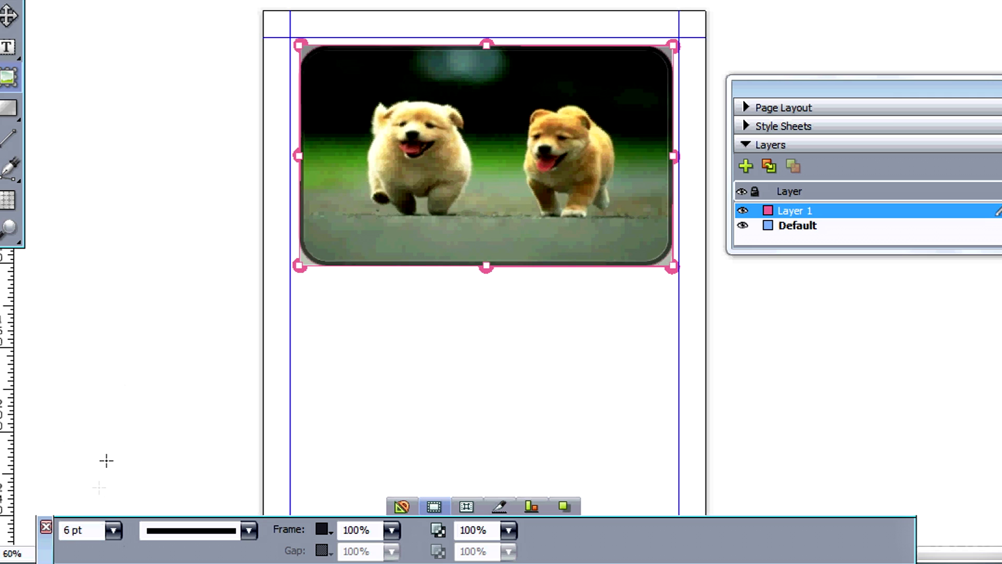
click(324, 530)
click(357, 527)
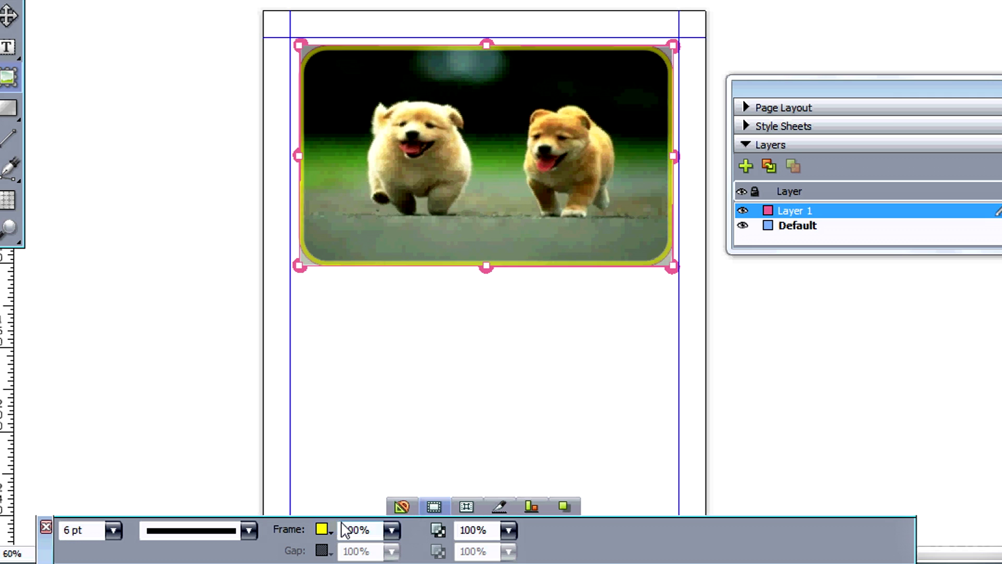
click(355, 348)
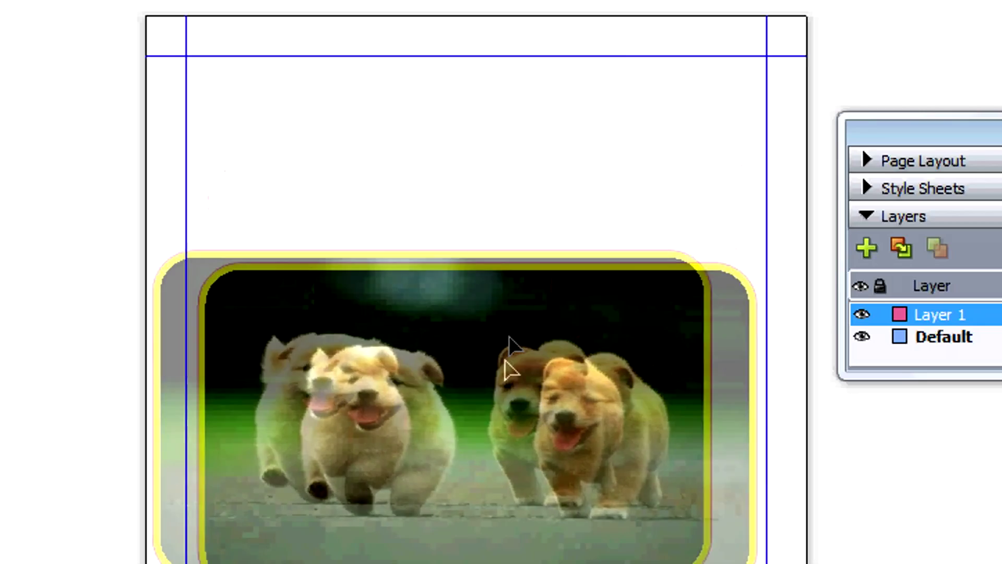
Step: Move the picture box up to the top margin and adjust its width from the right handle
mouse_move(505, 364)
mouse_down()
mouse_move(531, 225)
mouse_move(504, 230)
mouse_up()
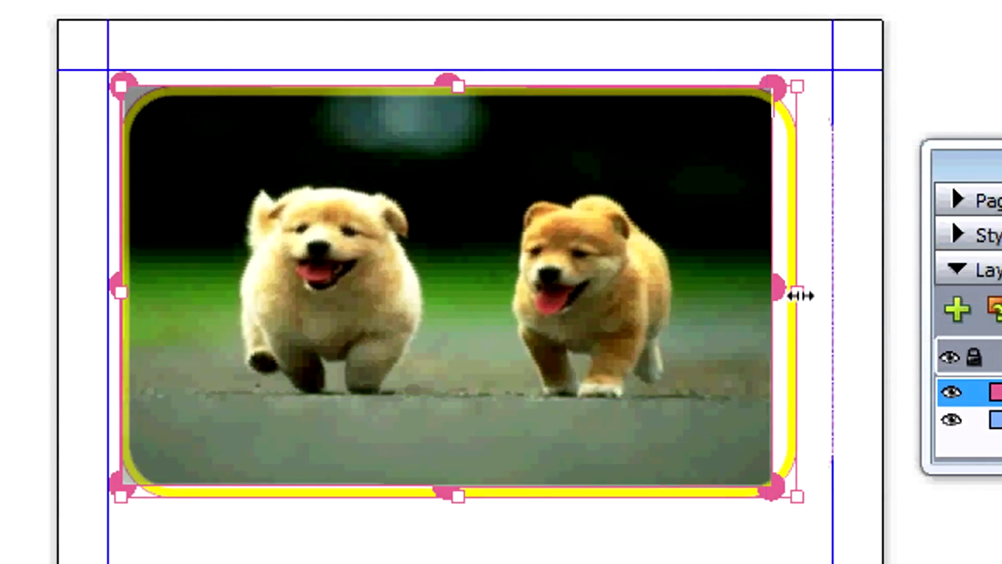
drag(796, 292, 641, 292)
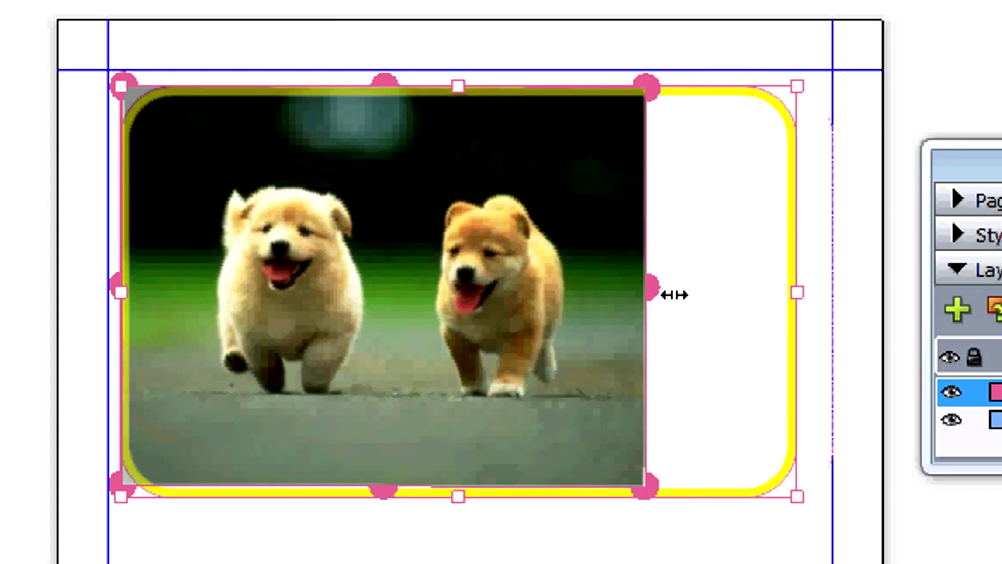
mouse_move(797, 293)
mouse_down()
mouse_move(717, 292)
mouse_move(766, 293)
mouse_up()
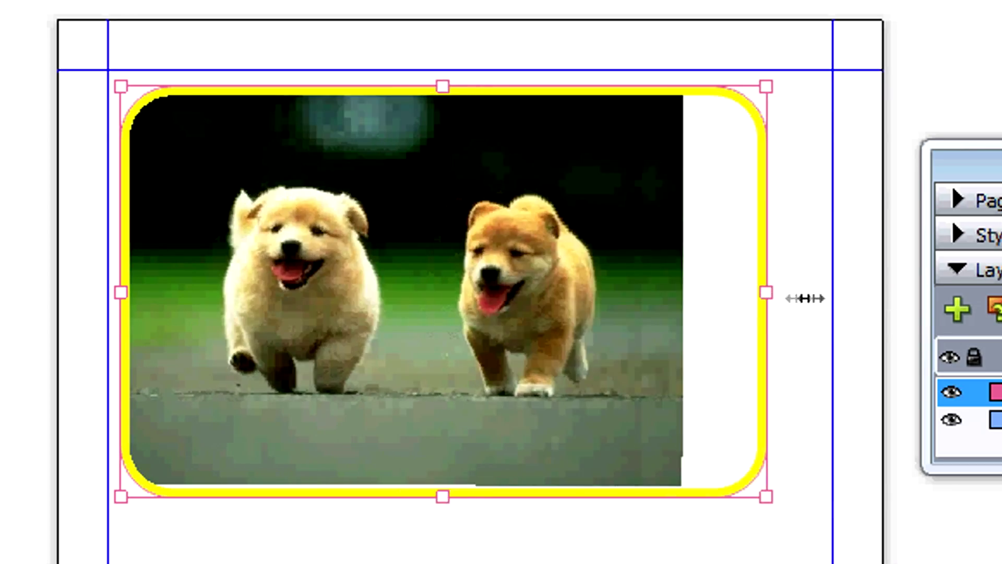
drag(766, 293, 809, 297)
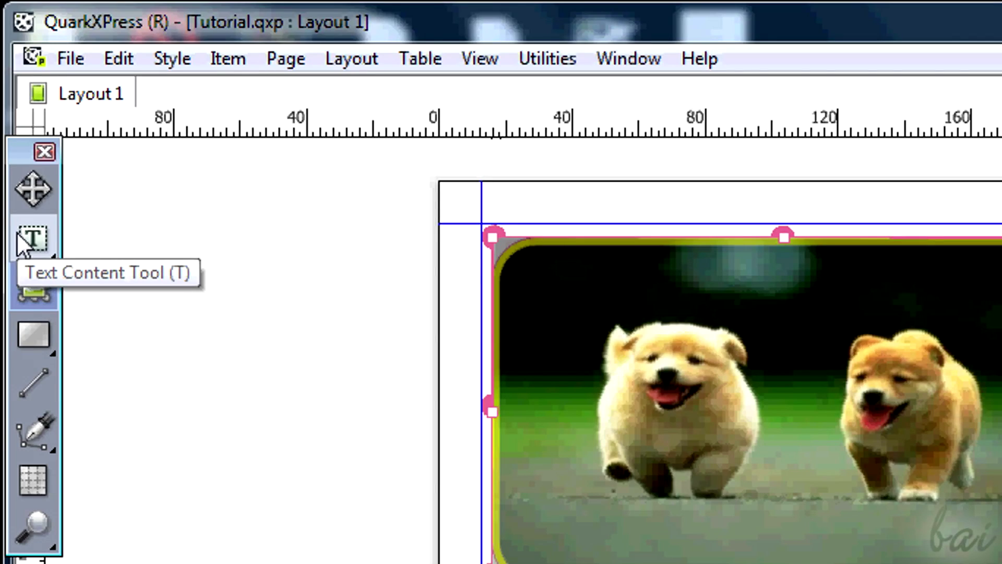
Step: Create a text box below the picture and fill it with repeated pasted 'bla' text
click(17, 232)
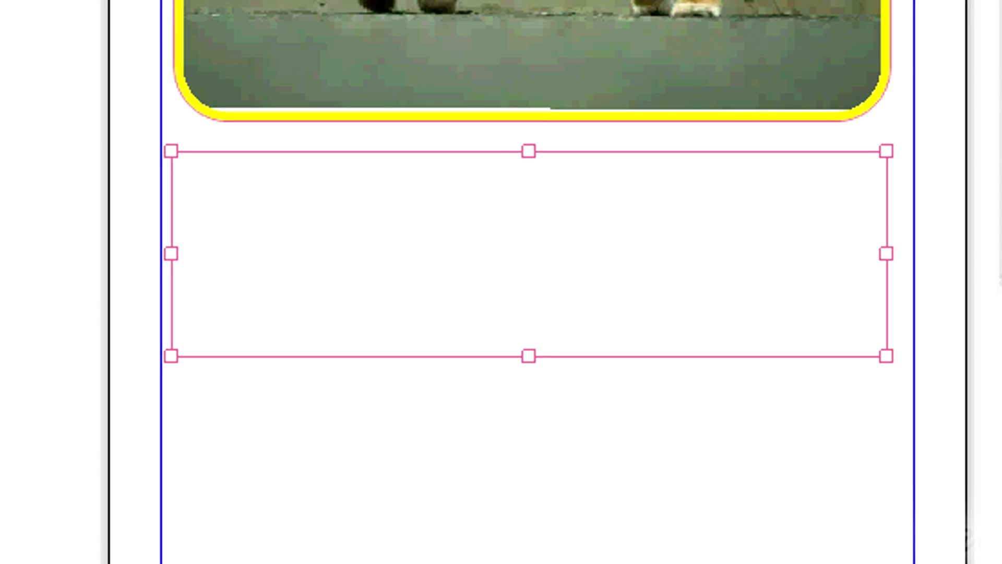
text(bl)
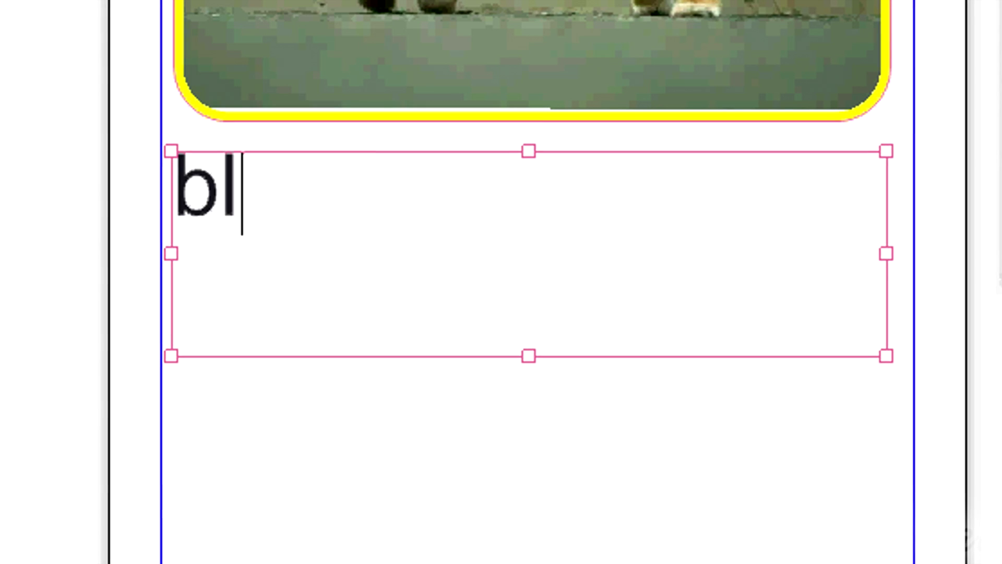
text(abla)
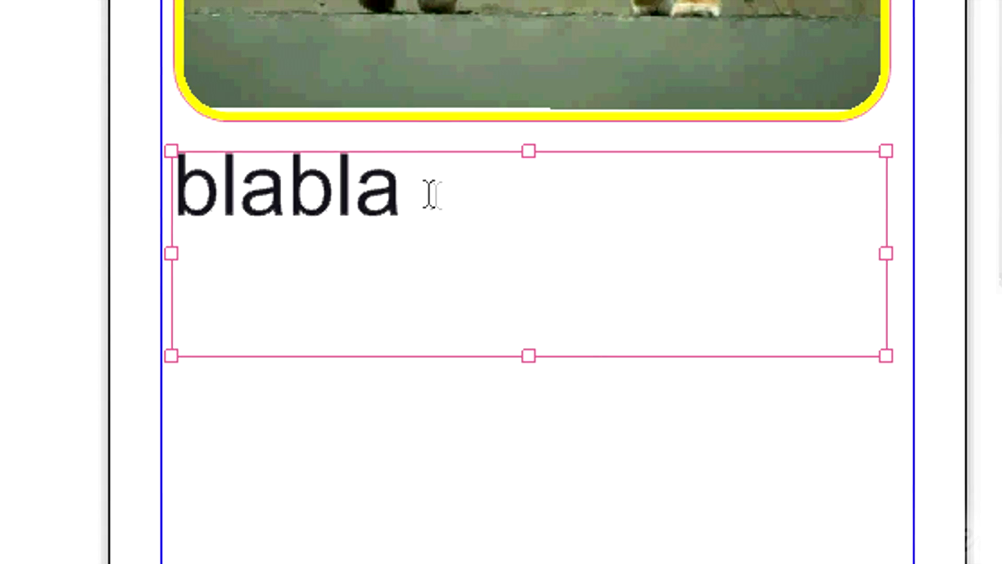
drag(430, 196, 303, 206)
key(ctrl+c)
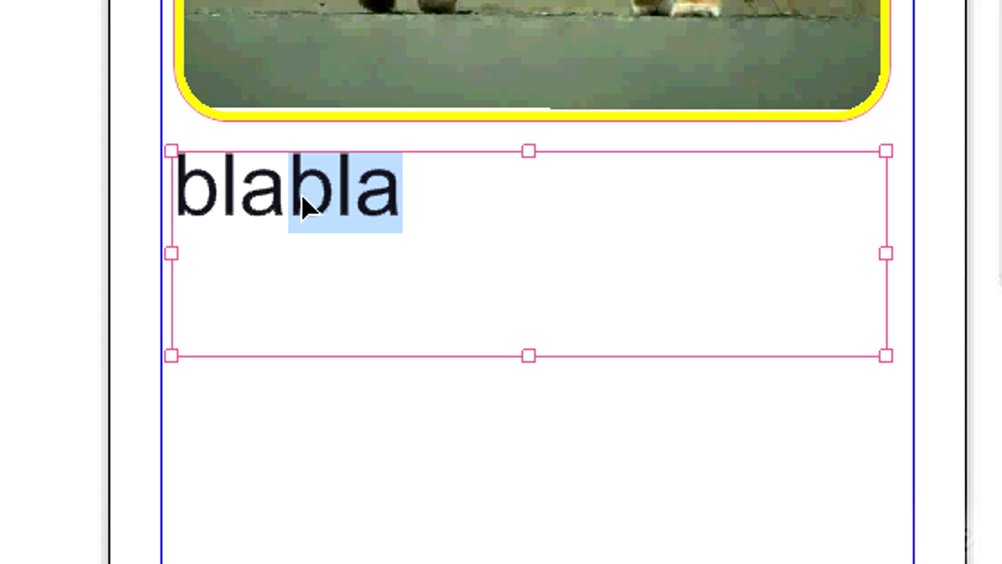
click(444, 219)
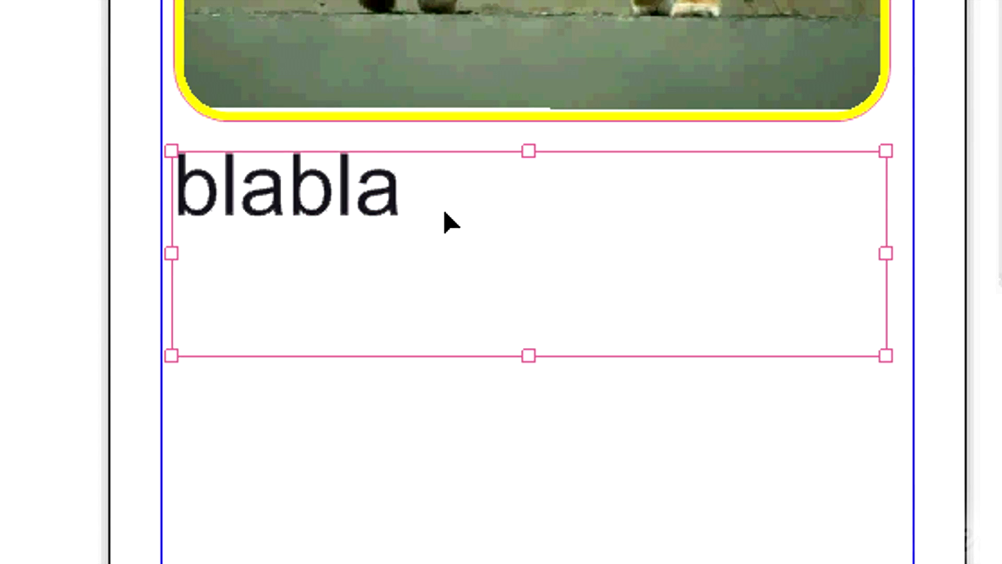
key(ctrl+v)
key(ctrl+v)
key(ctrl+v)
key(ctrl+v)
key(ctrl+v)
key(ctrl+v)
key(ctrl+v)
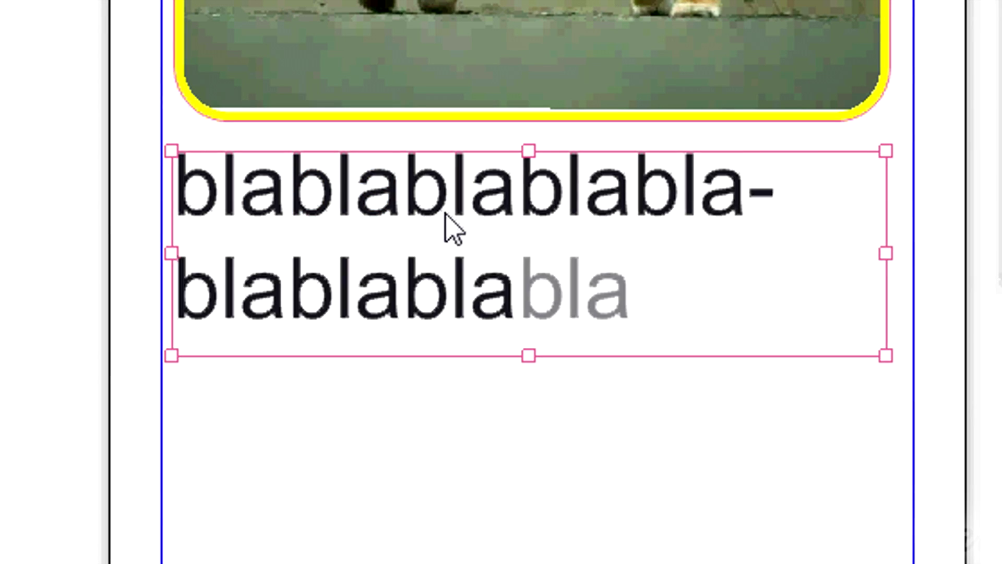
key(ctrl+v)
key(ctrl+v)
key(ctrl+v)
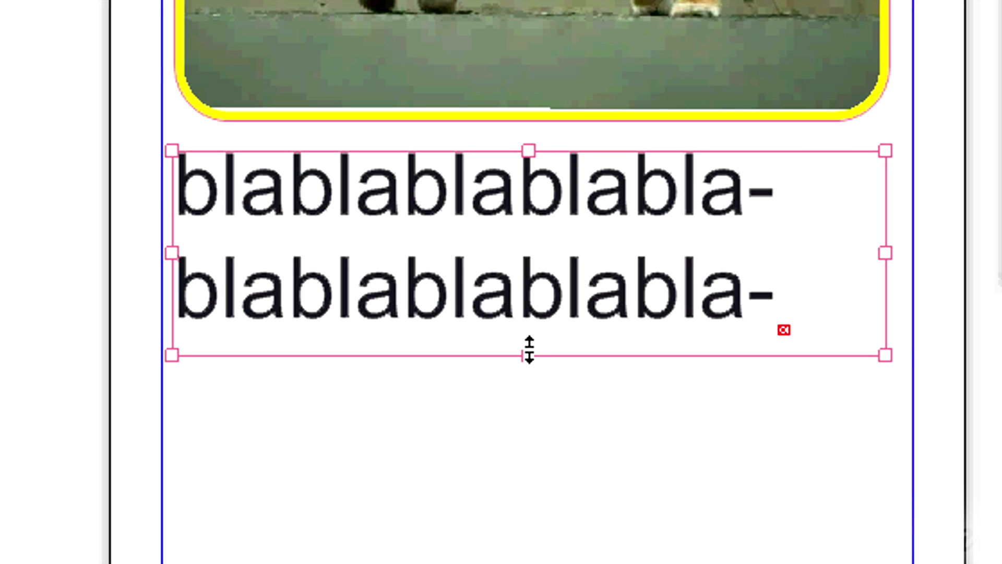
Step: Resize the bla text box's height so all its text shows
drag(530, 360, 512, 529)
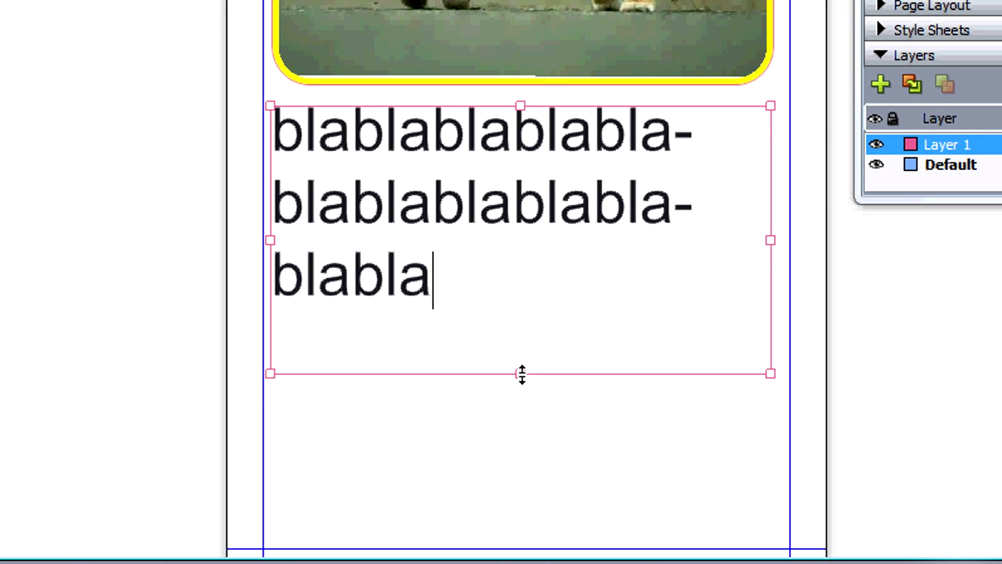
drag(522, 373, 520, 346)
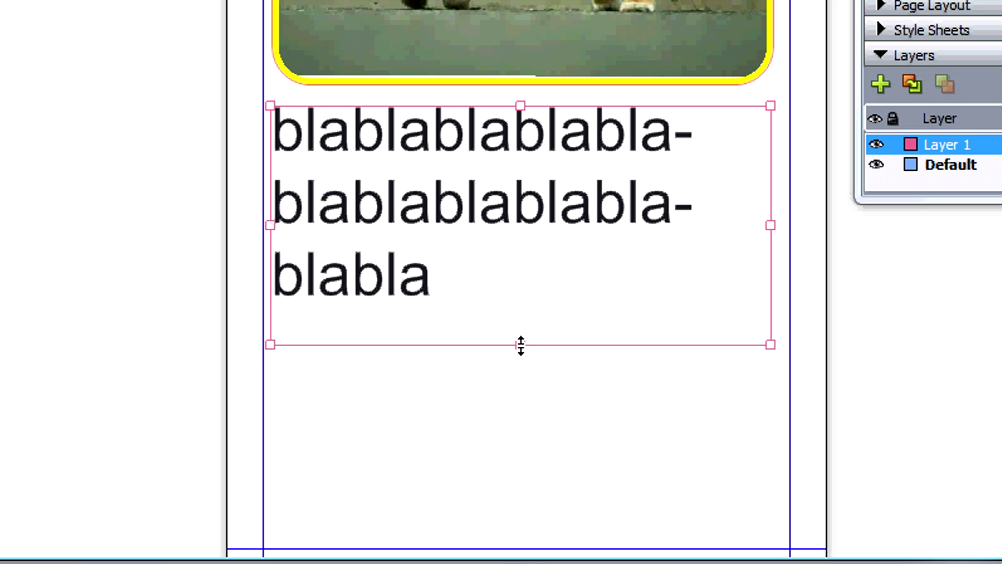
mouse_move(521, 345)
mouse_down()
mouse_move(516, 519)
mouse_move(520, 226)
mouse_move(509, 217)
mouse_up()
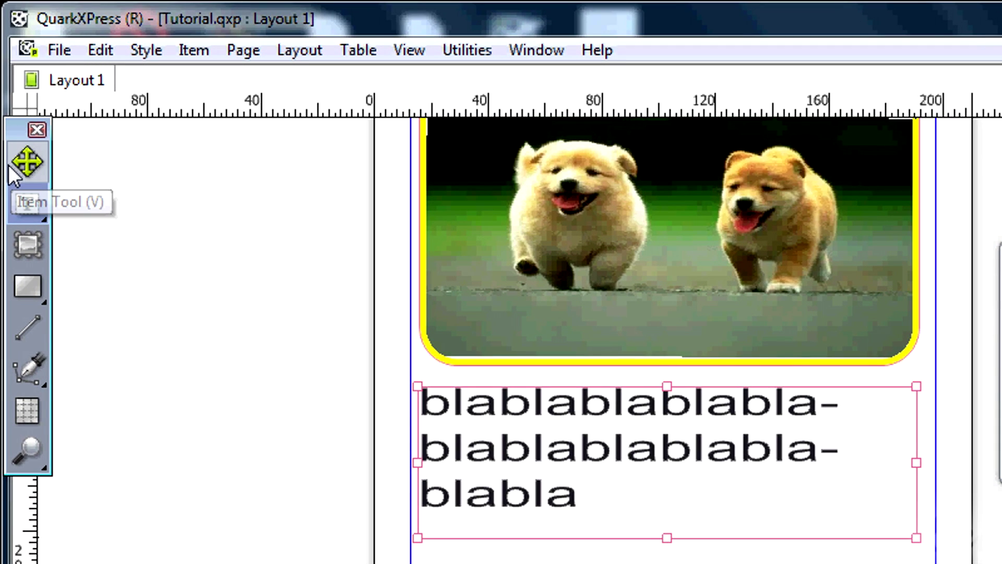
Step: Select the blabla text box with the Item Tool and delete it
click(15, 174)
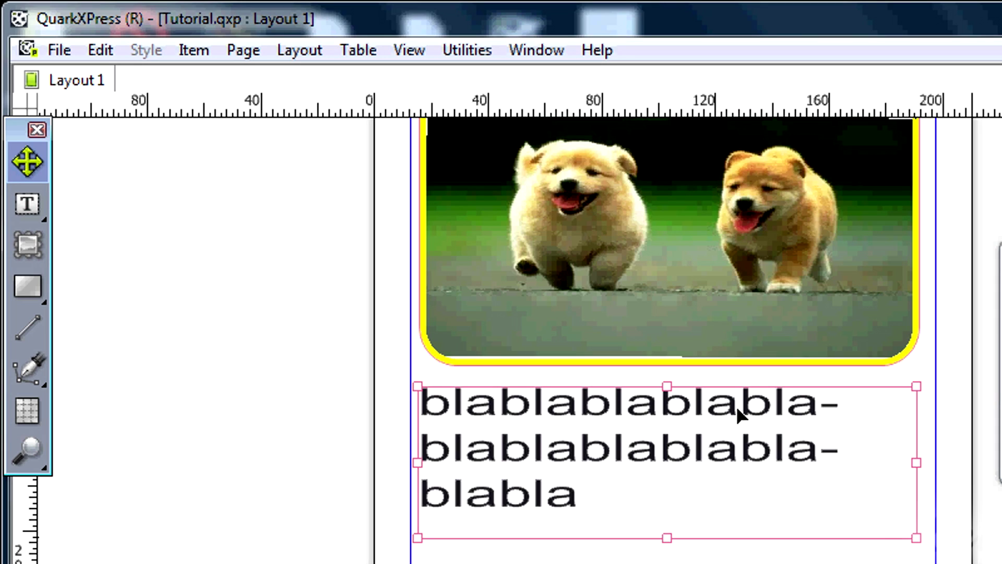
key(Delete)
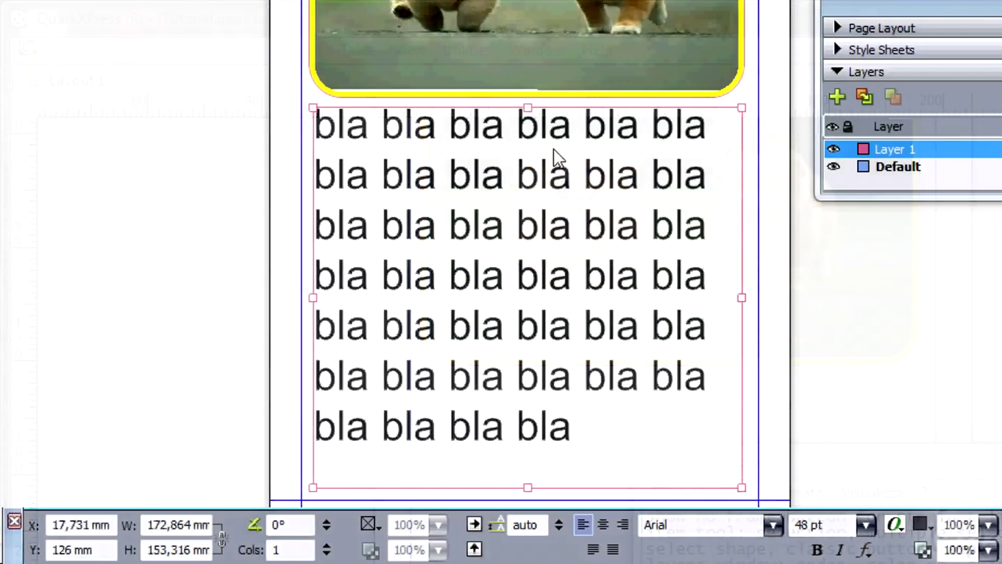
text(bla bla)
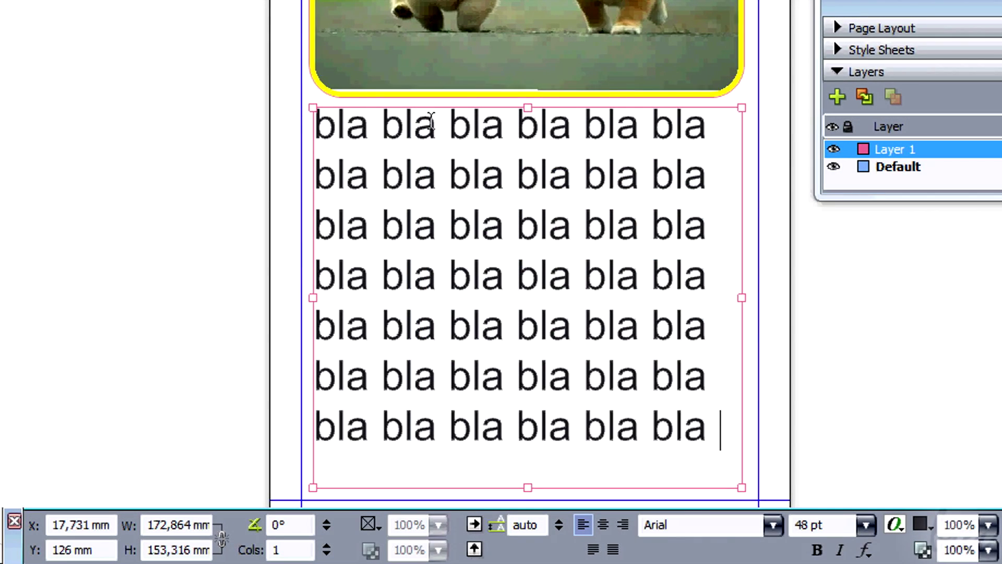
mouse_move(376, 499)
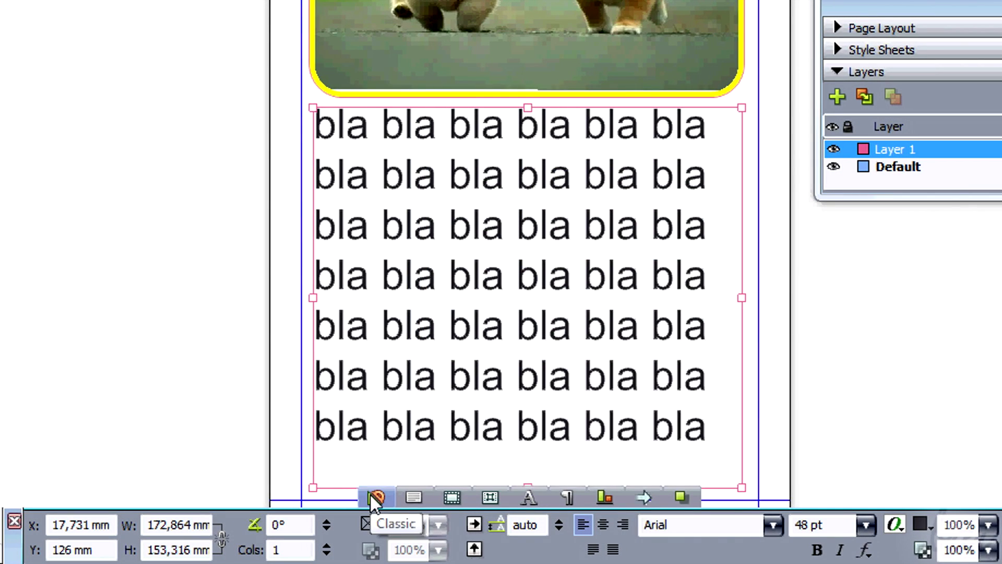
Step: Select the bla text, split the box into 2 columns, and set leading to 58,6 pt
drag(720, 431, 325, 108)
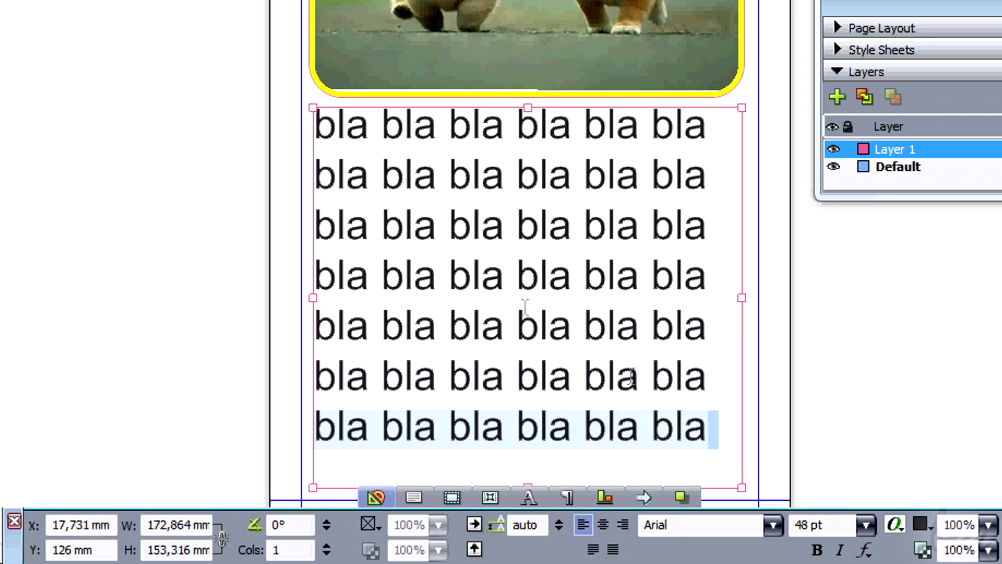
drag(707, 225, 306, 129)
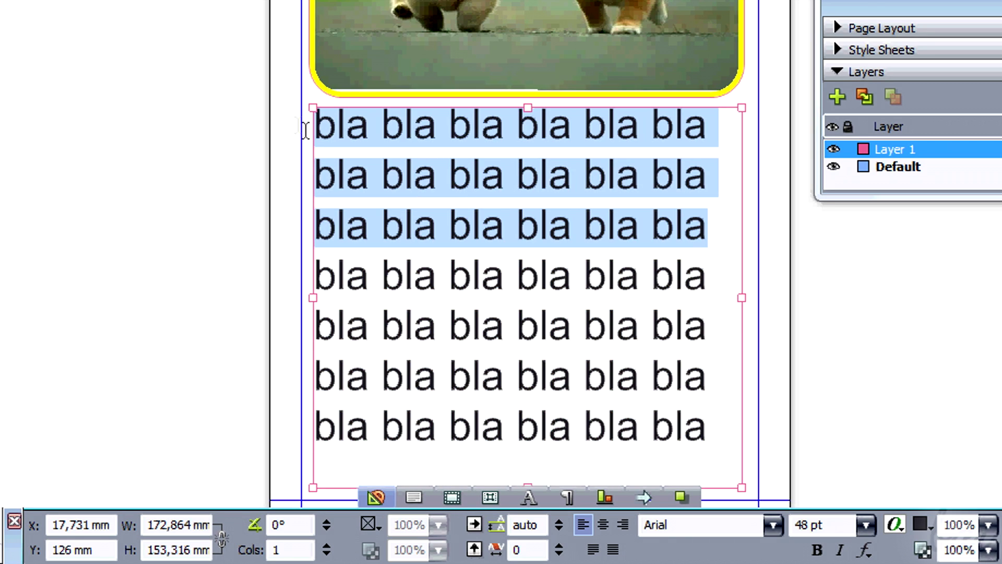
click(327, 520)
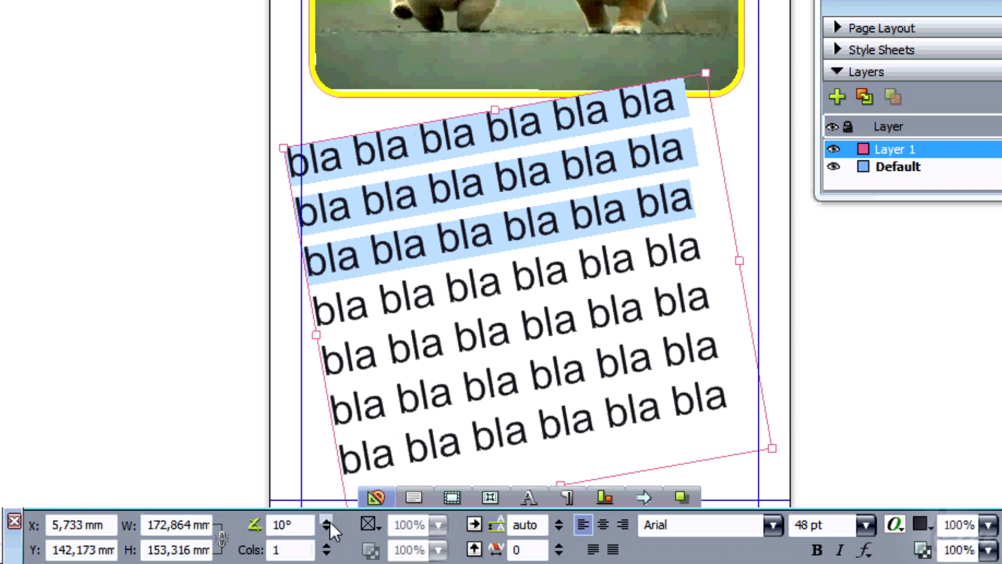
click(326, 530)
click(327, 545)
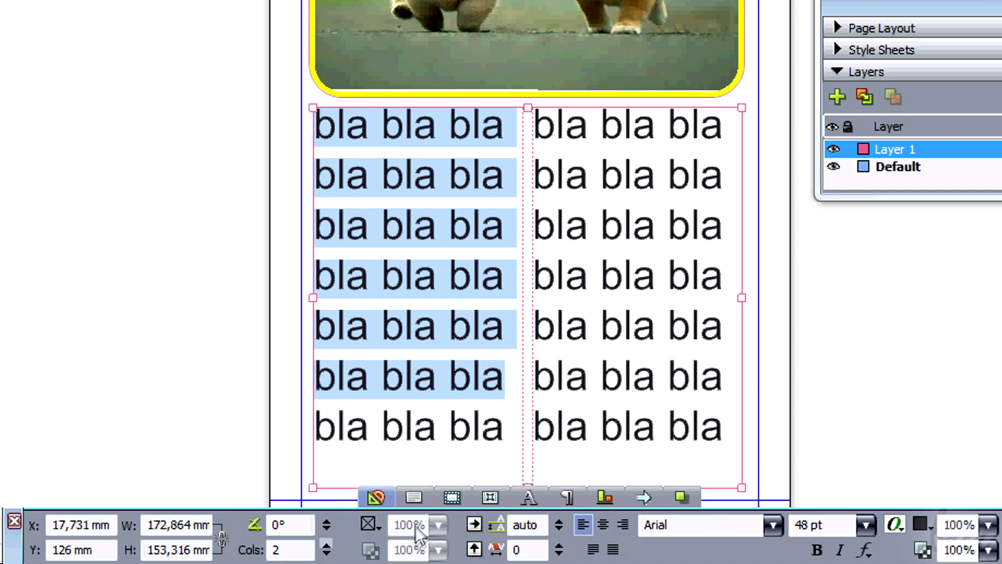
click(557, 518)
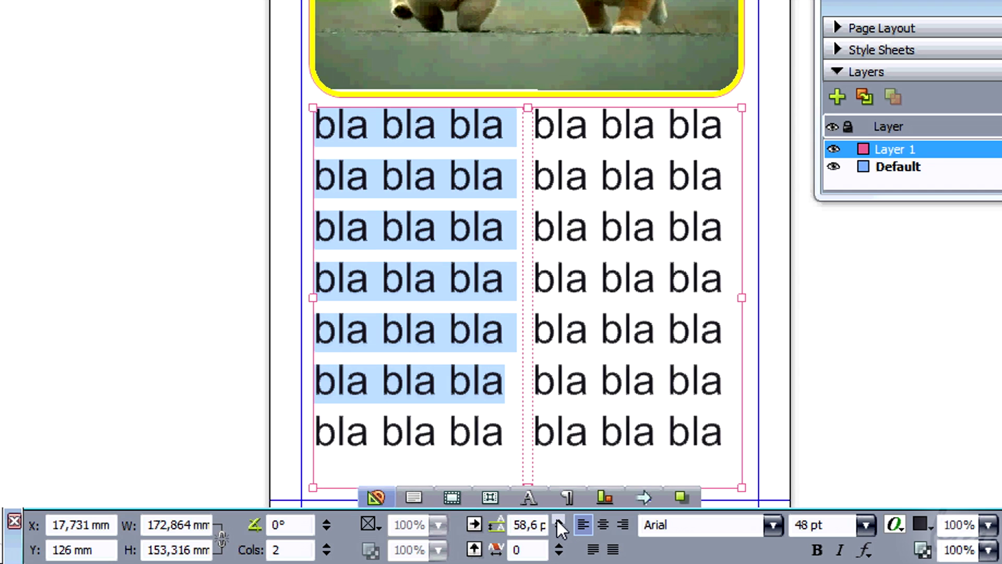
click(558, 530)
Step: Try letter spacing and alignment options, ending with normal spacing and left alignment
click(558, 546)
click(559, 554)
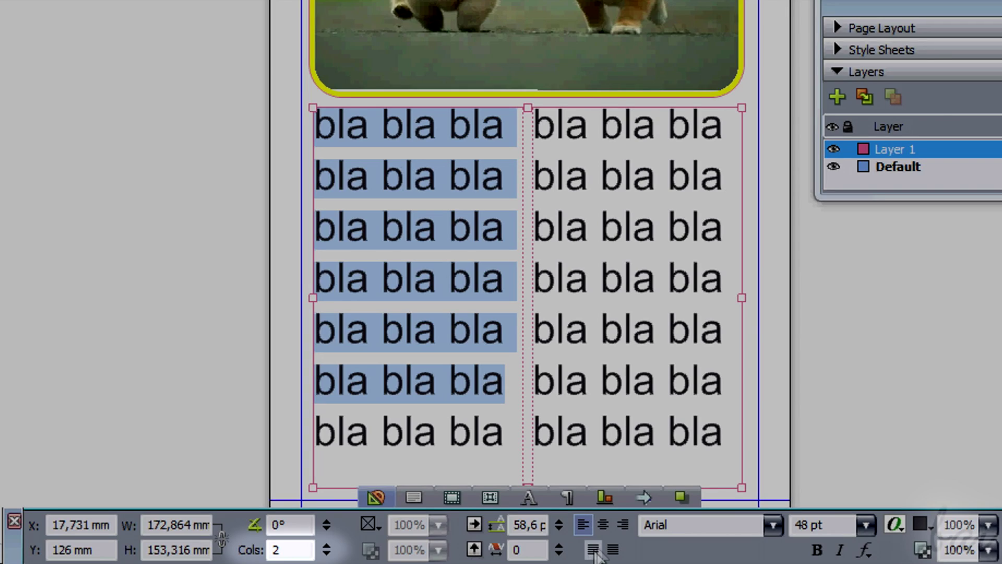
click(603, 525)
click(625, 525)
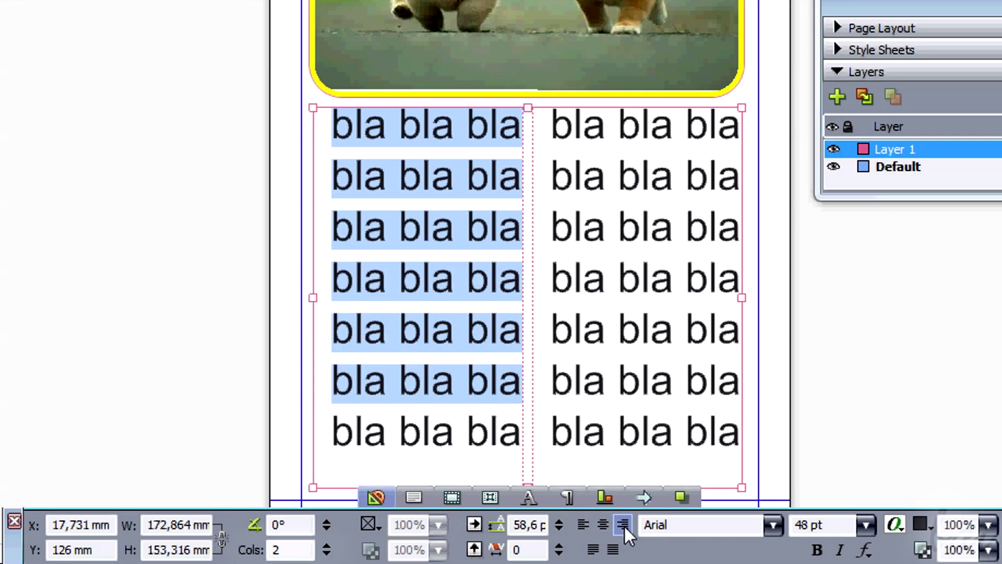
click(583, 525)
click(593, 550)
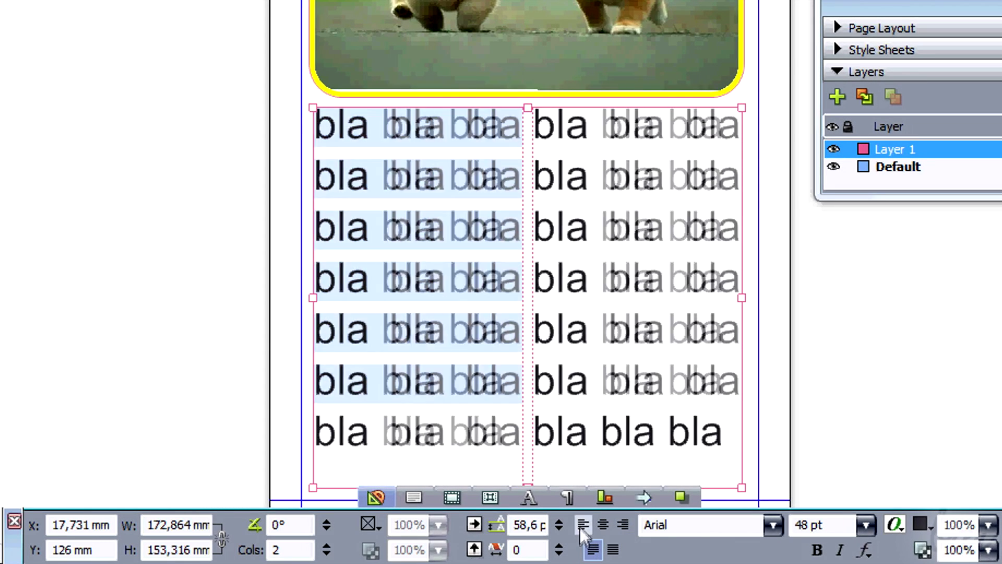
click(583, 528)
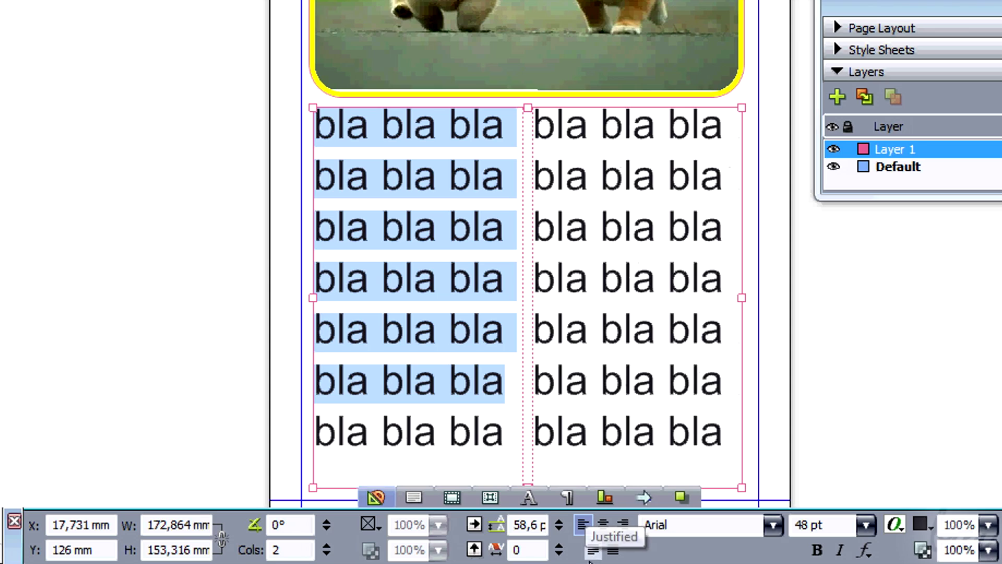
Step: Try font, bold, italic and white colour, keeping Arial and black text
click(773, 526)
click(662, 209)
click(817, 550)
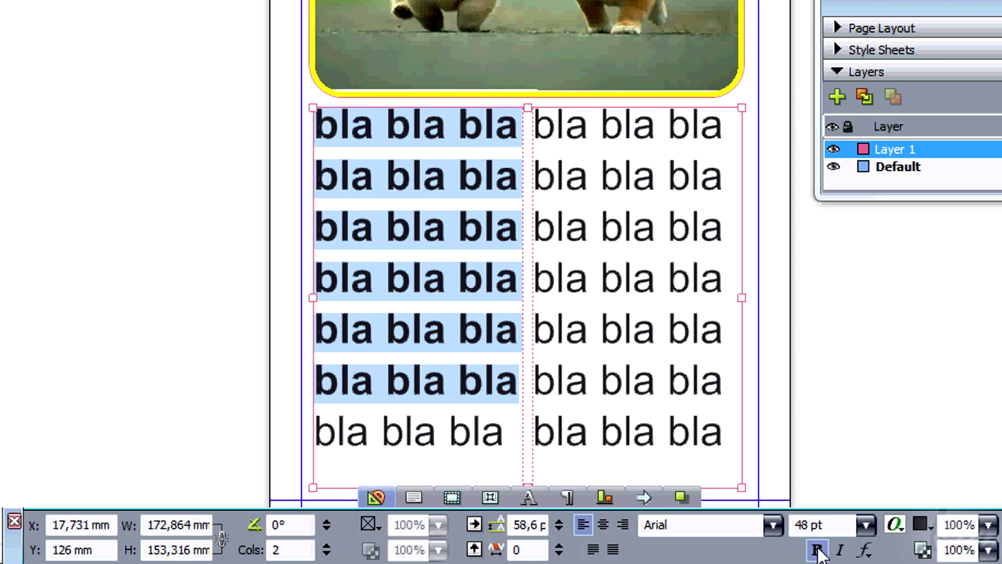
click(840, 550)
click(921, 526)
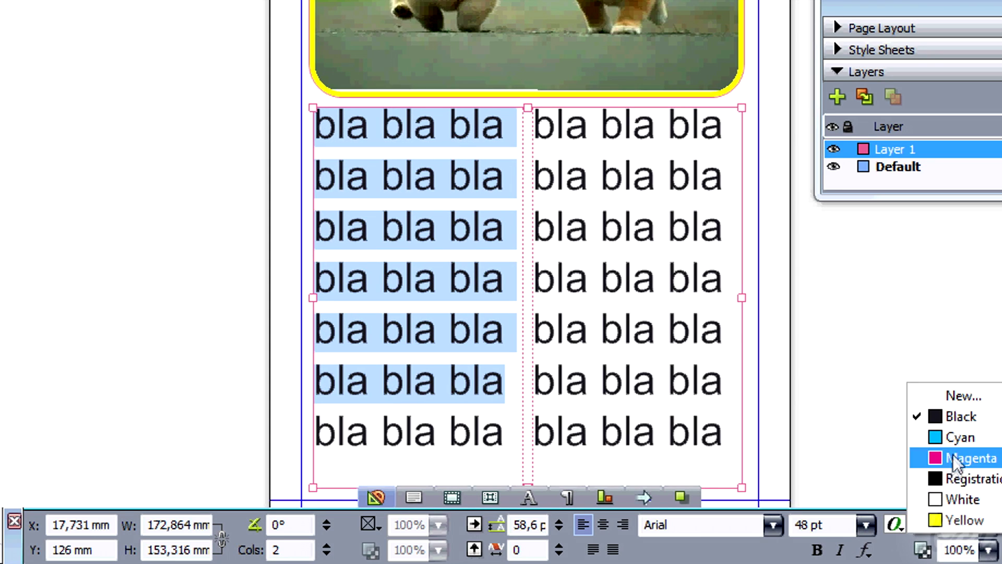
click(953, 499)
click(928, 525)
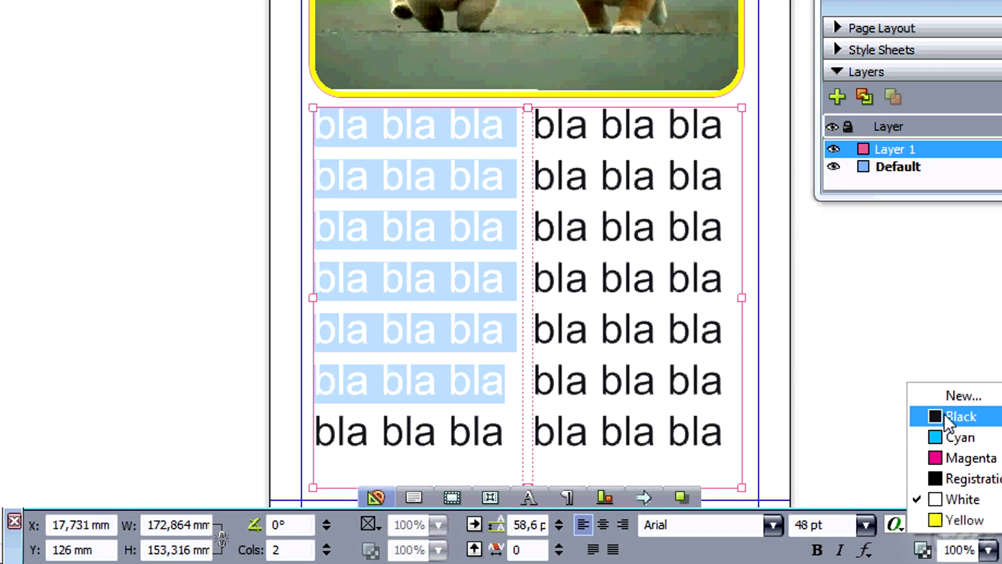
click(945, 415)
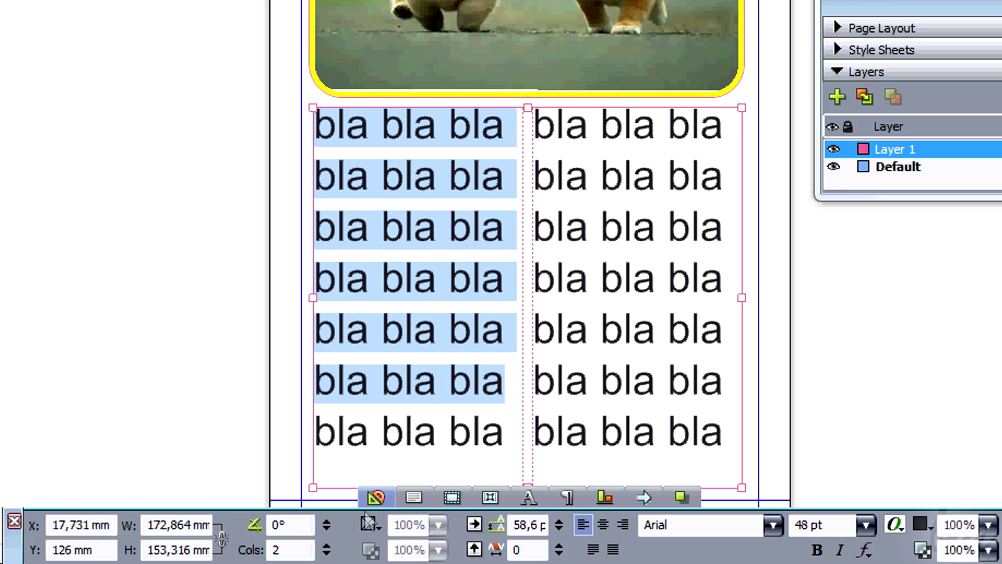
click(423, 500)
Step: Try vertical alignment, column and skew options, keeping top alignment and two columns
click(58, 523)
click(93, 523)
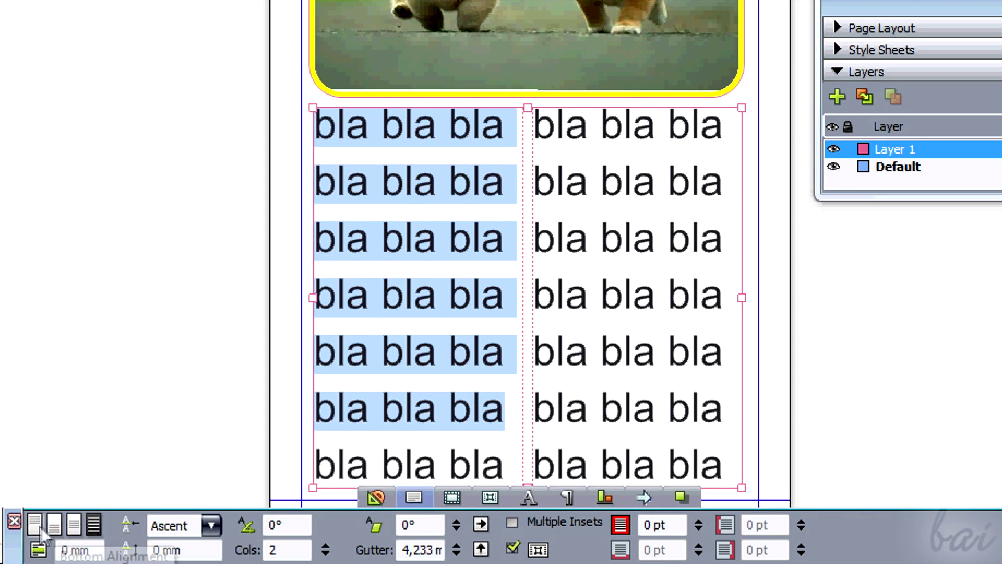
click(35, 523)
click(210, 529)
click(325, 554)
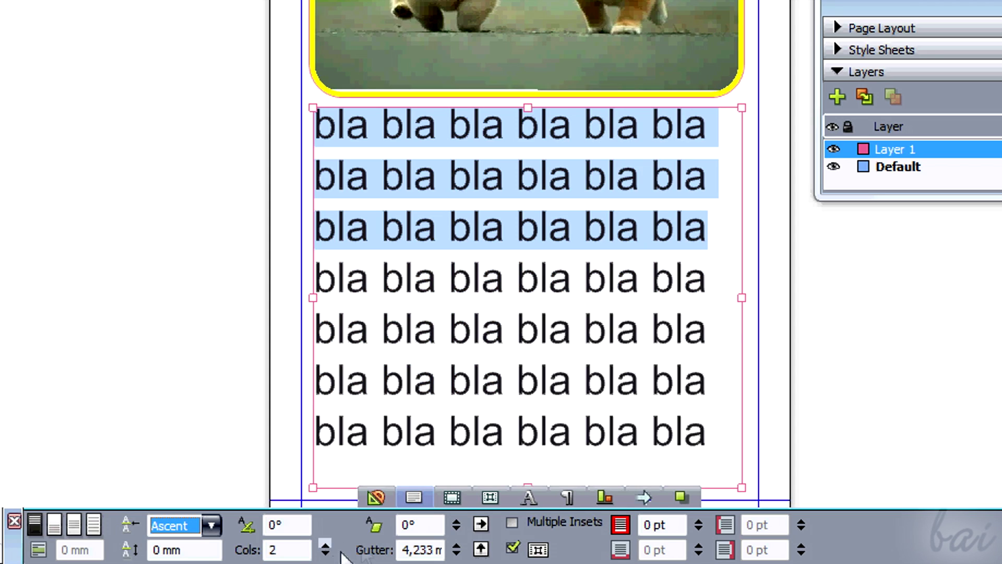
click(325, 546)
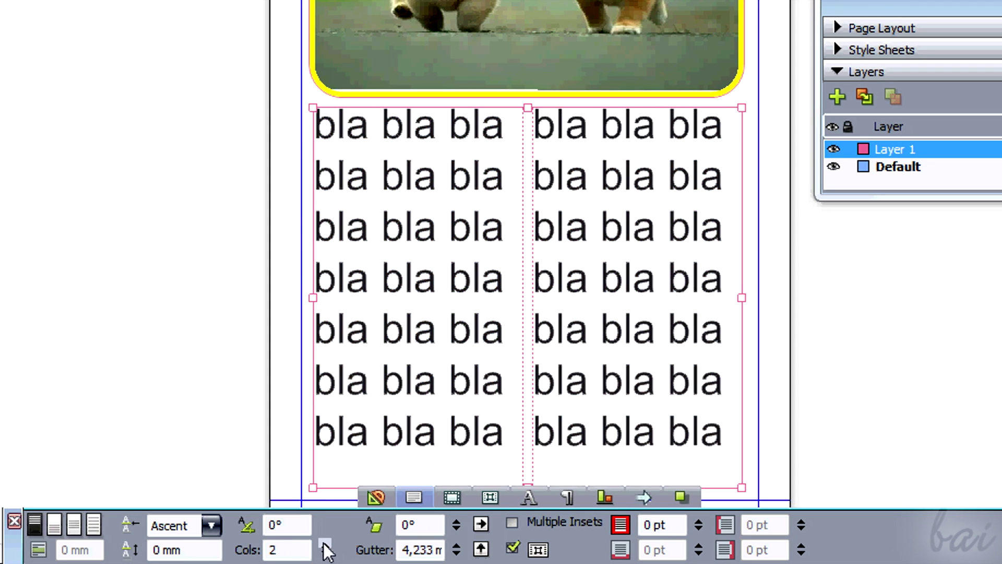
click(457, 521)
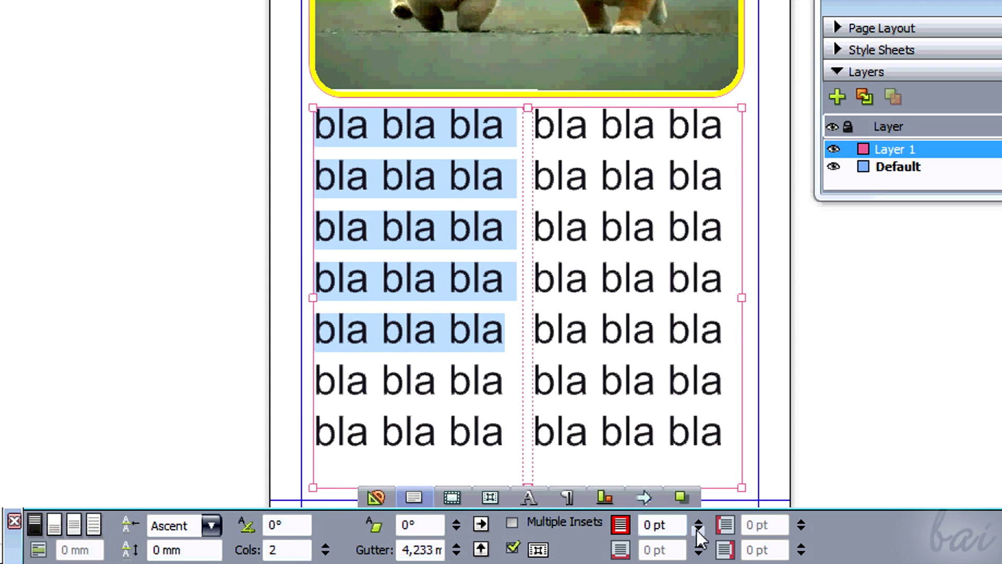
Step: Enable Multiple Insets and set the top and right insets to 4 pt
click(694, 521)
click(698, 532)
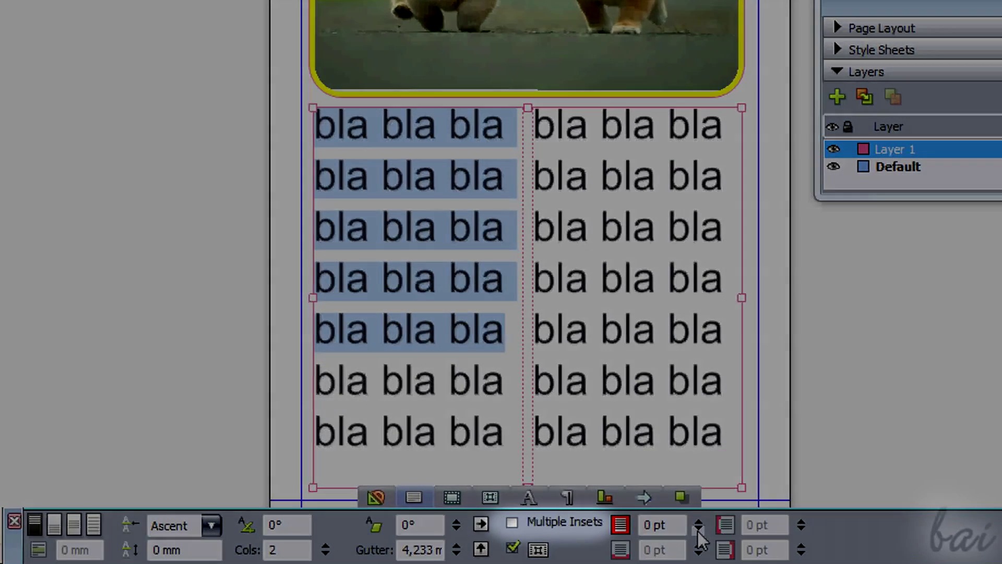
click(512, 523)
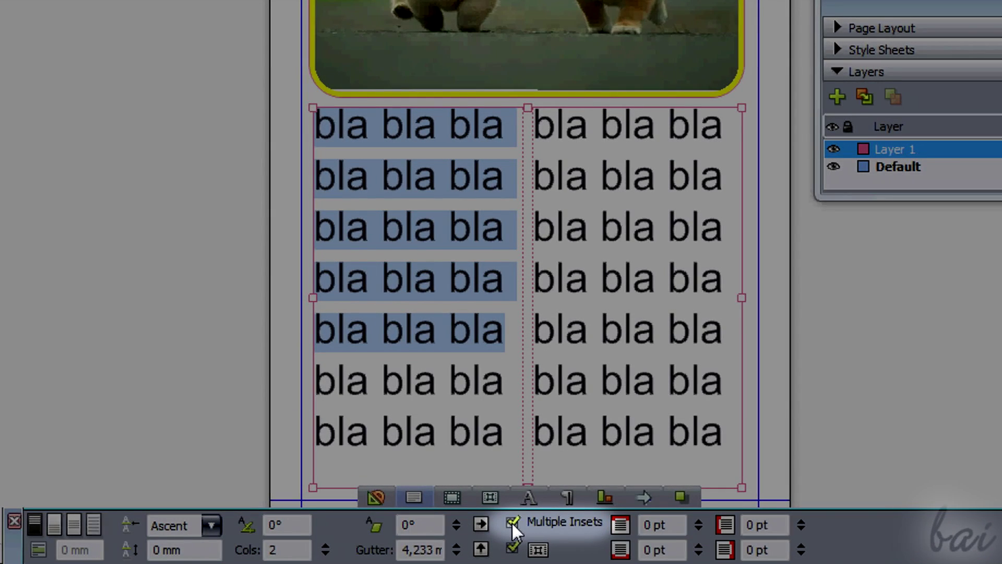
click(697, 520)
click(698, 520)
click(697, 523)
click(698, 523)
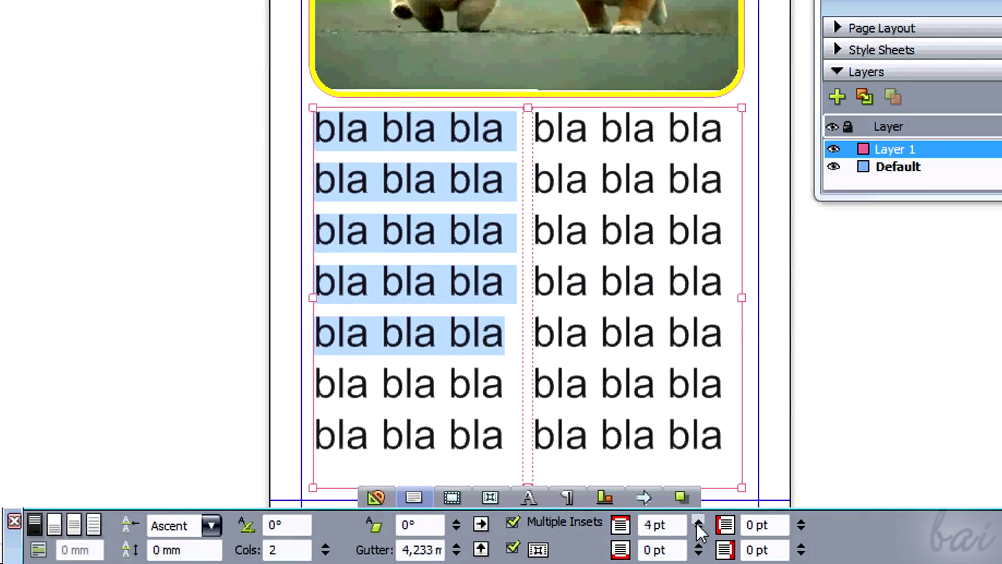
click(800, 524)
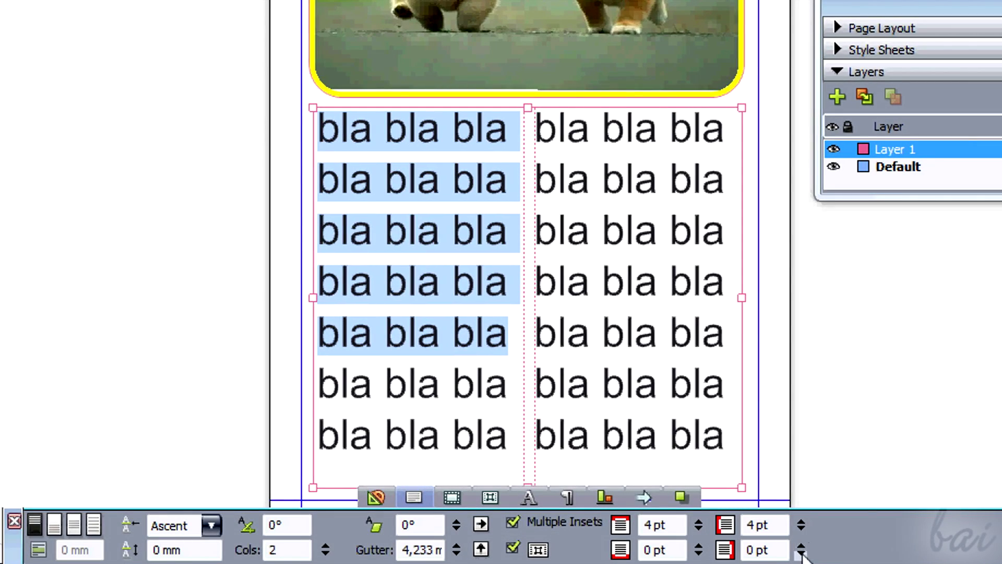
click(801, 546)
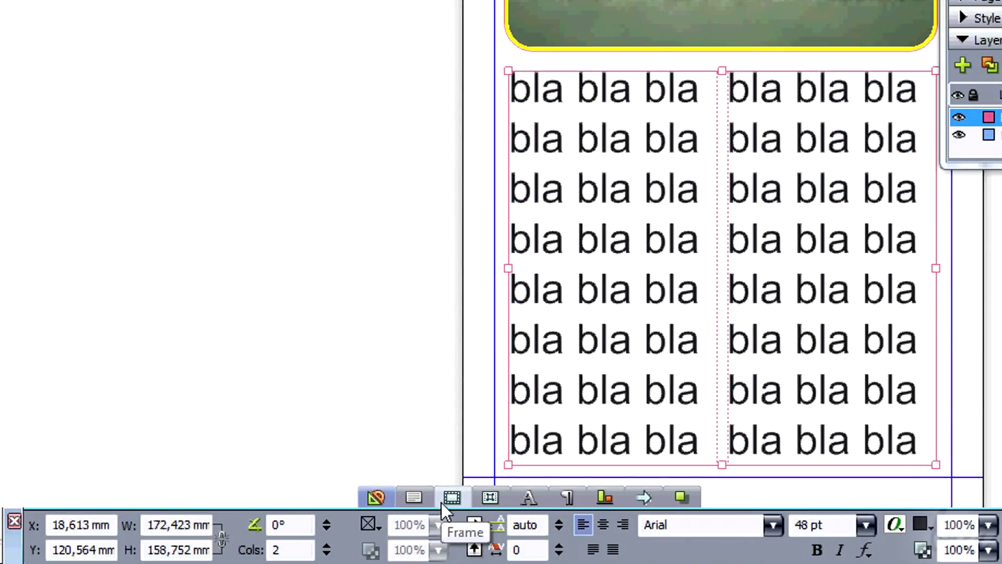
Step: Give the text box an 8 pt black border
click(441, 502)
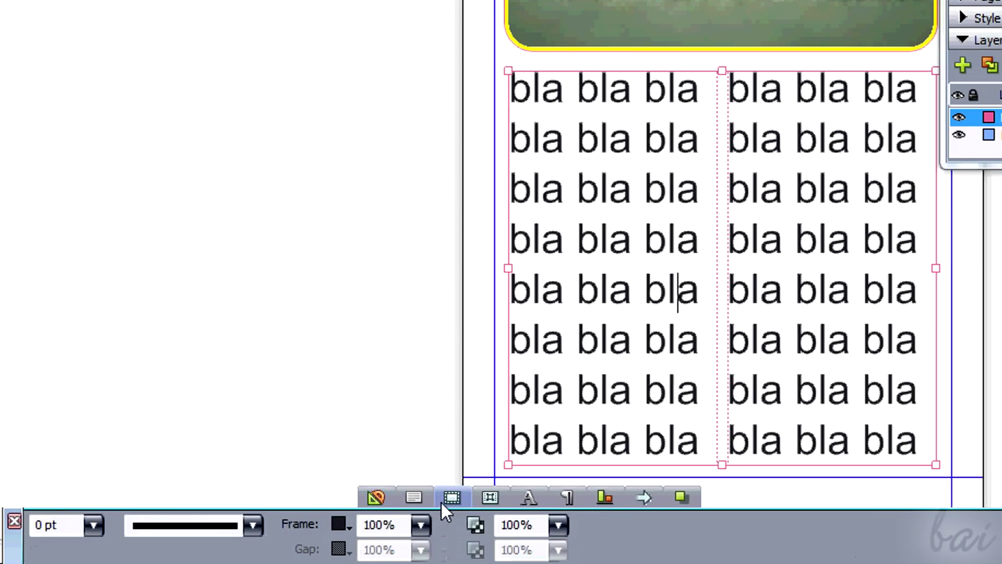
click(94, 531)
click(85, 489)
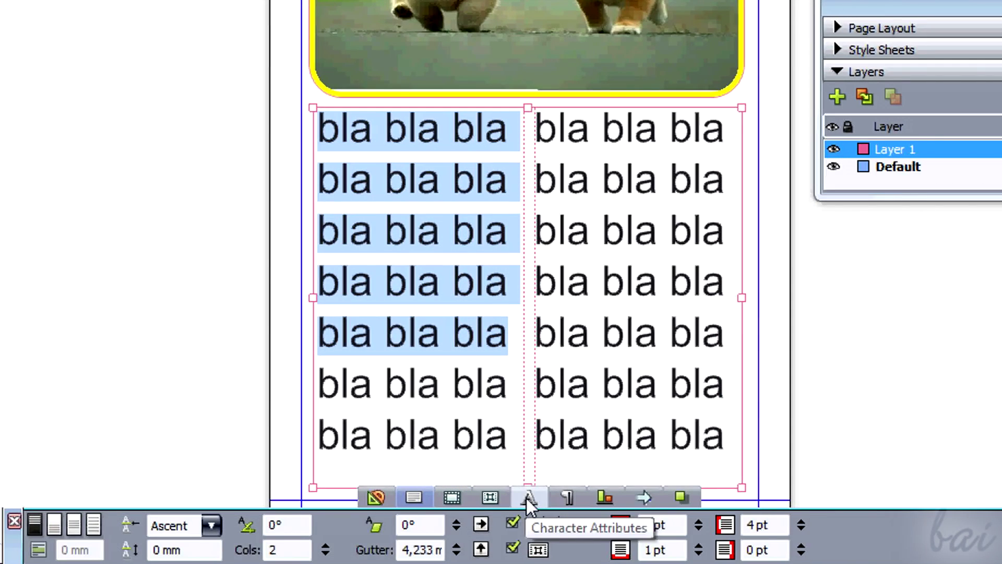
click(527, 497)
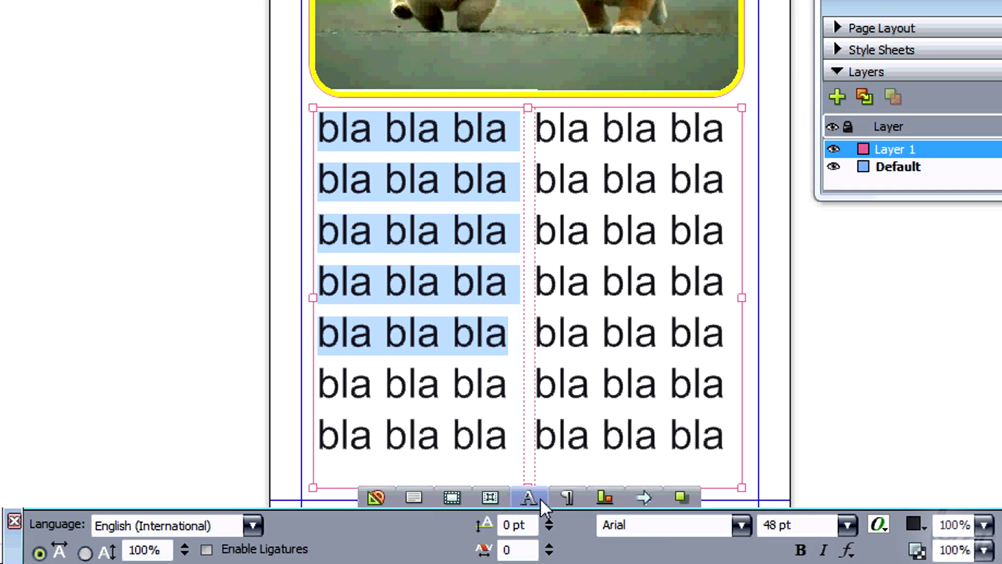
Step: Add a first-line indent and paragraph spacing, and lower leading to 57,6 pt
click(567, 498)
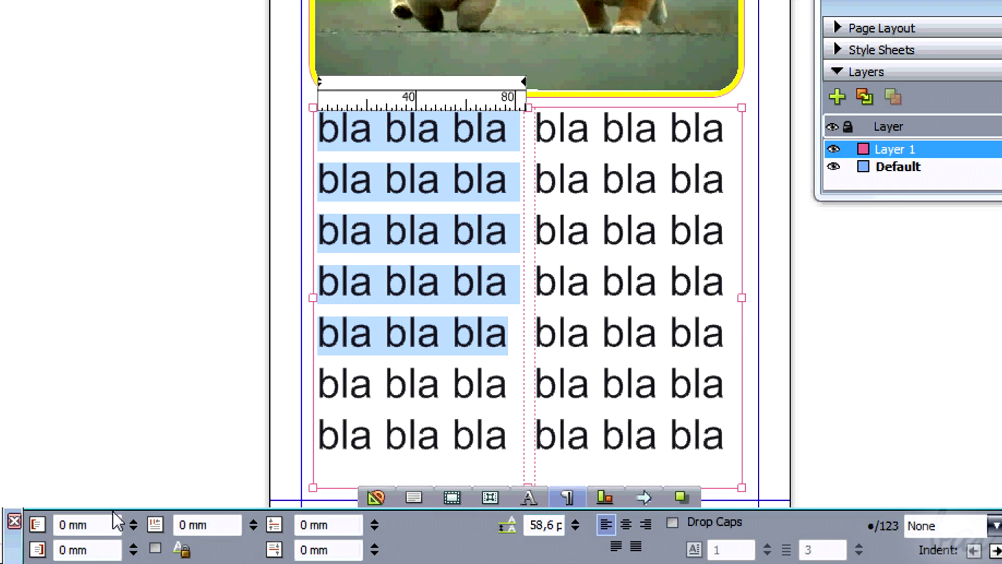
click(251, 520)
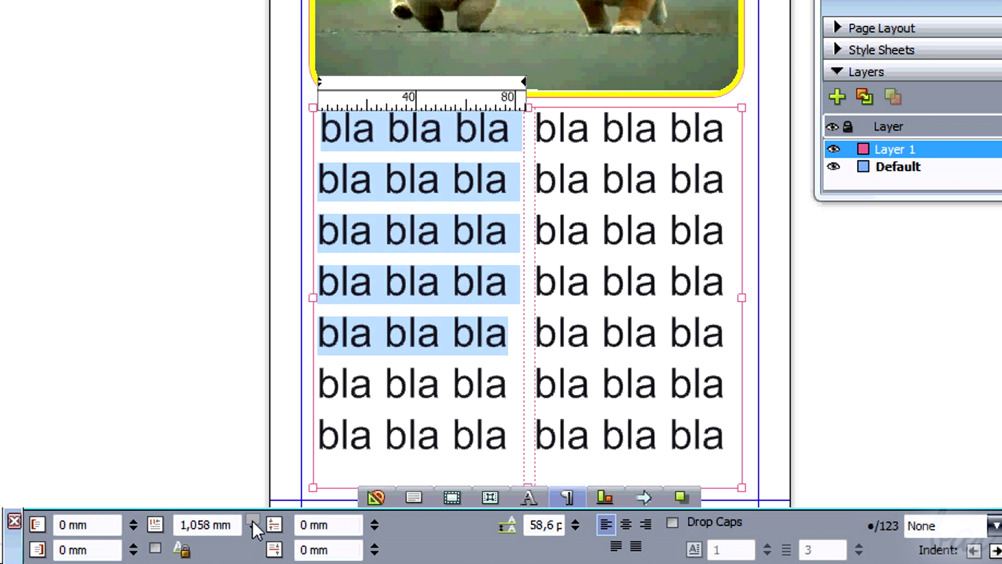
click(251, 519)
click(251, 519)
click(252, 519)
click(251, 519)
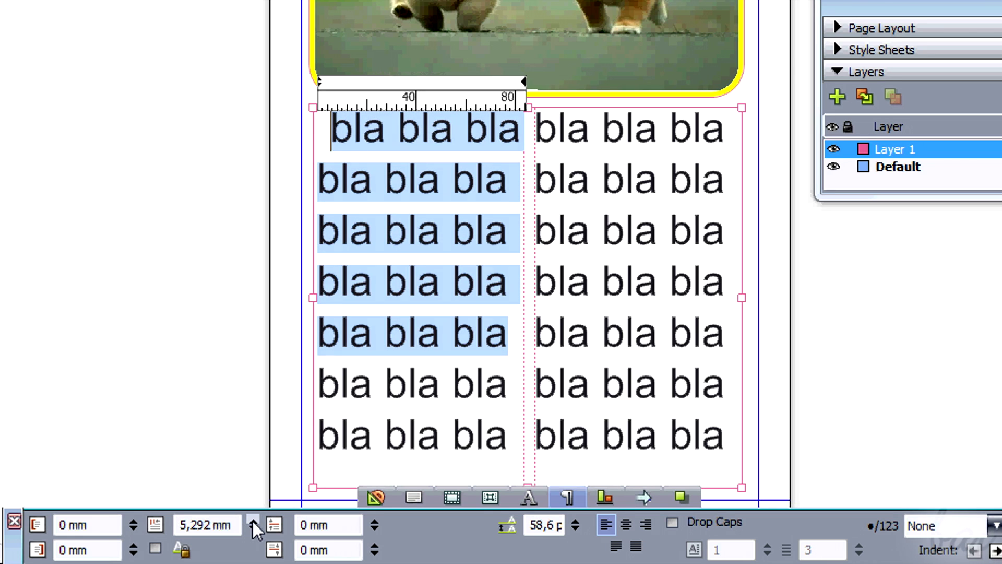
click(375, 520)
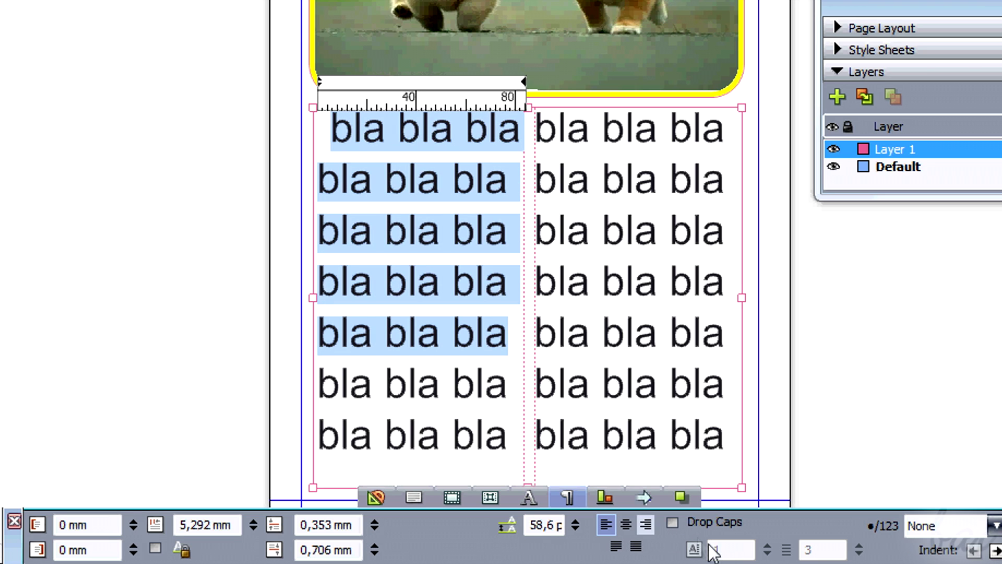
click(576, 529)
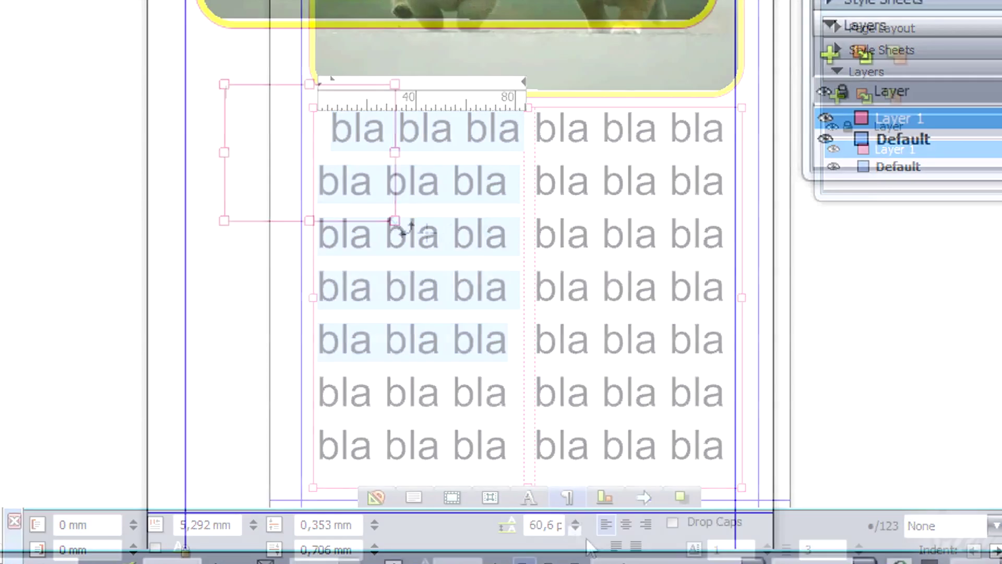
Step: Draw text frames at the upper right, right middle and bottom left
drag(456, 84, 634, 223)
click(521, 412)
drag(458, 266, 638, 416)
drag(218, 407, 342, 495)
Step: Select all the bla text in the top-left frame and enlarge its font size
click(365, 193)
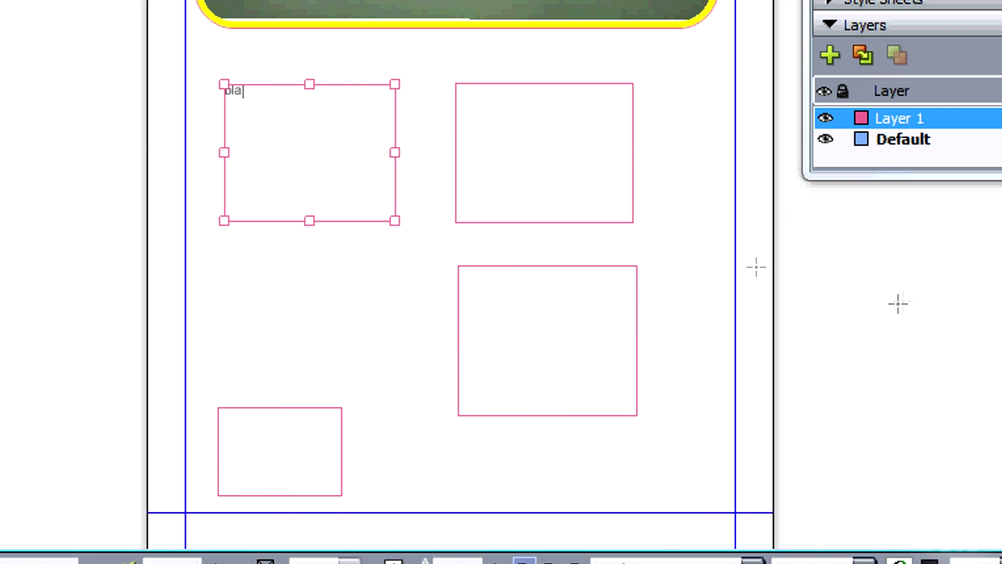
key(ctrl+a)
click(822, 558)
click(794, 345)
click(331, 159)
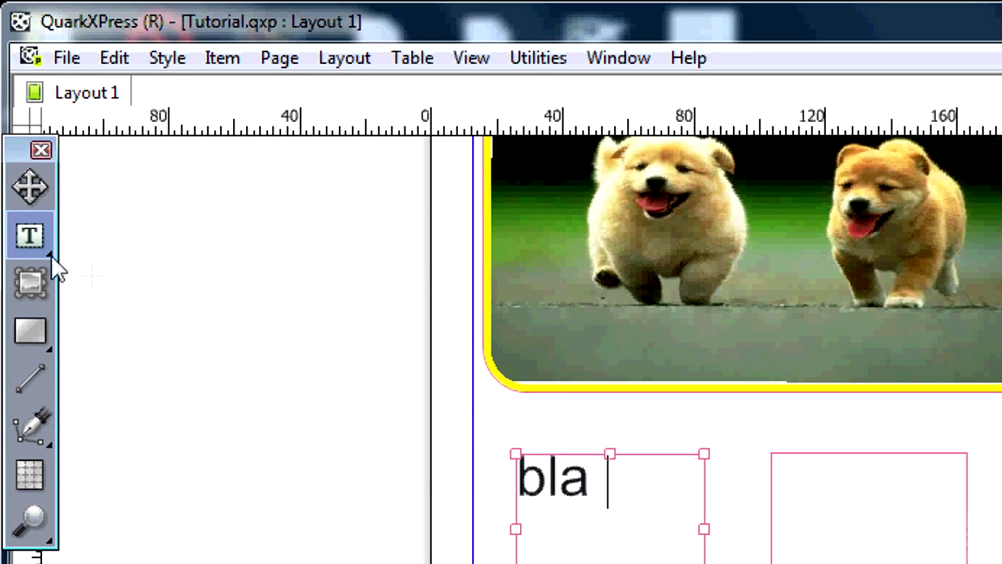
Step: Link the bla frame to the upper-right, lower-left and lower-right frames with Text Linking
click(28, 237)
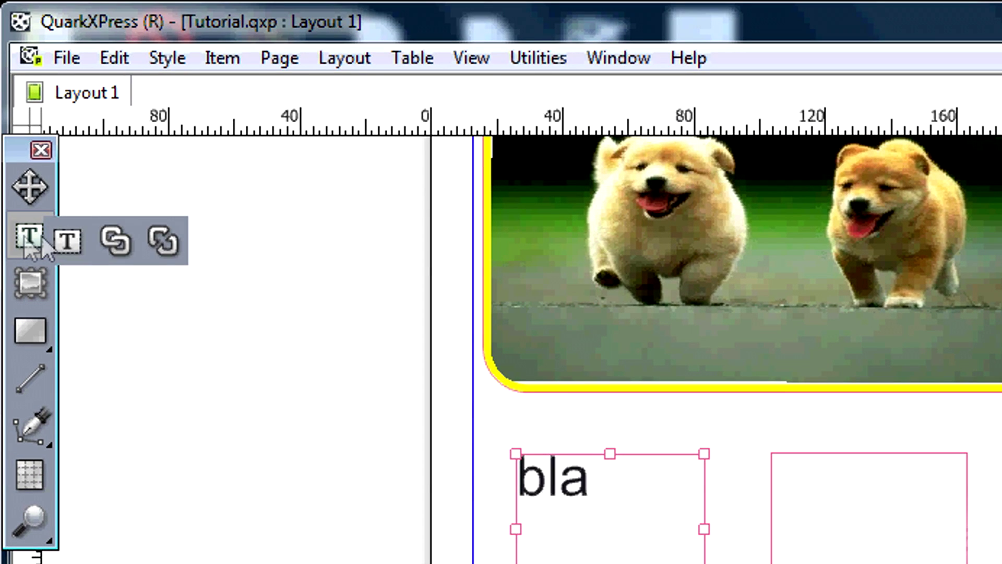
click(110, 241)
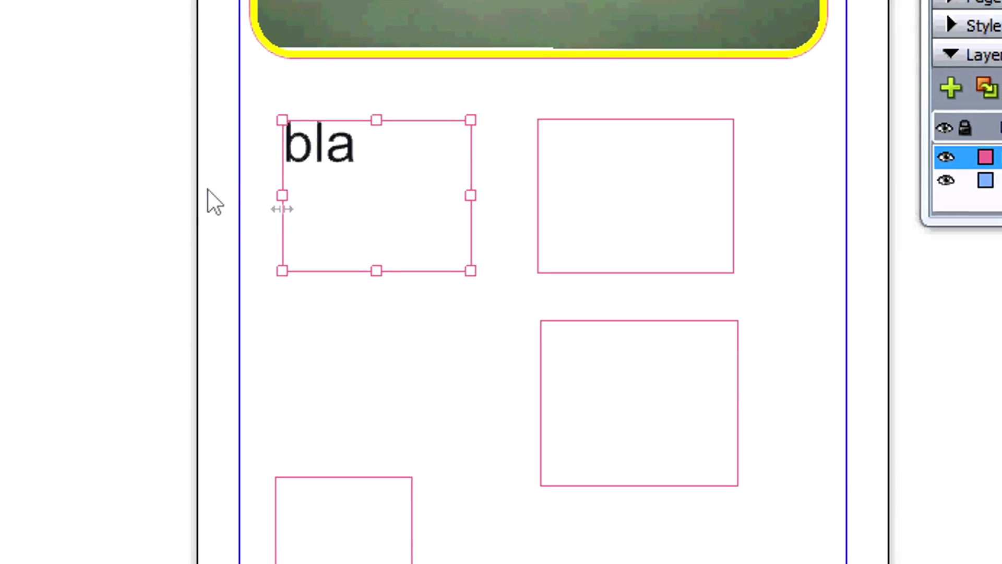
click(311, 114)
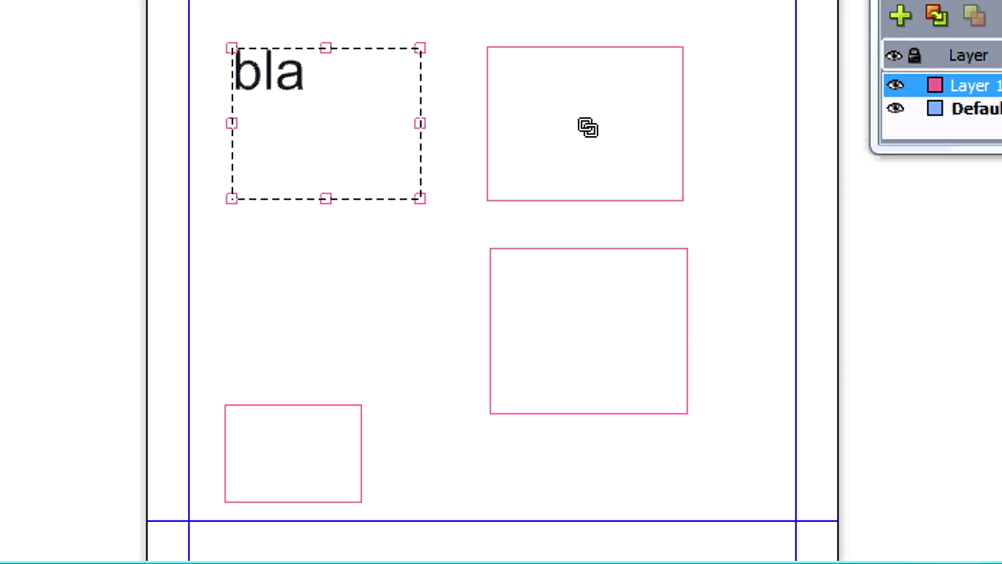
click(586, 127)
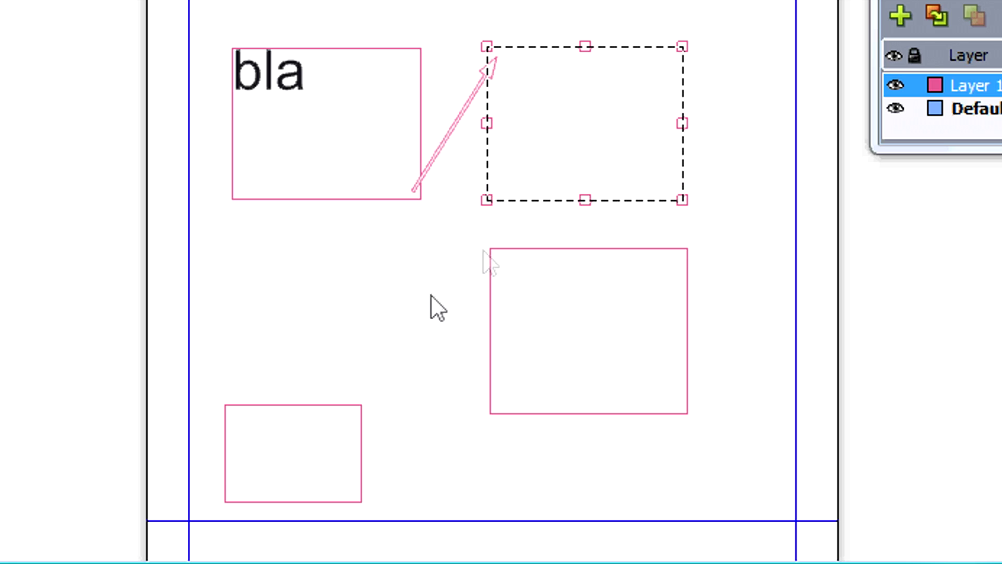
click(307, 437)
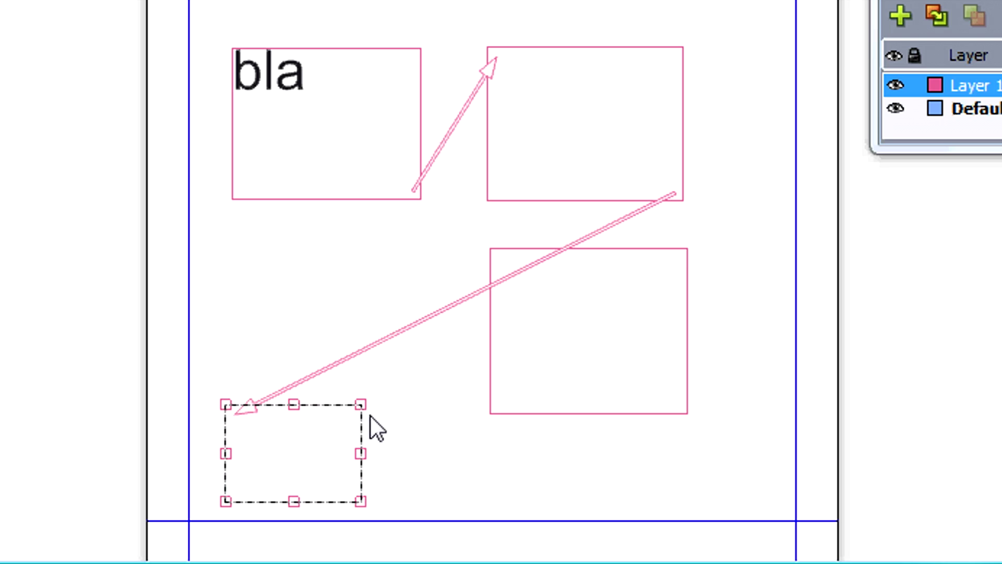
click(593, 329)
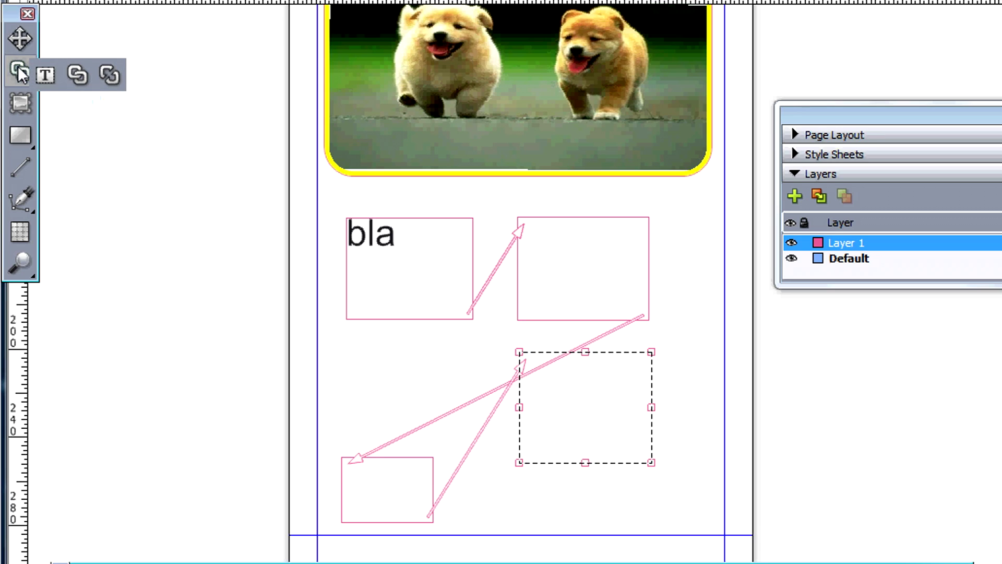
Step: Add more bla text, then unlink the chain from the top-left frame
drag(32, 73, 56, 76)
text(bl)
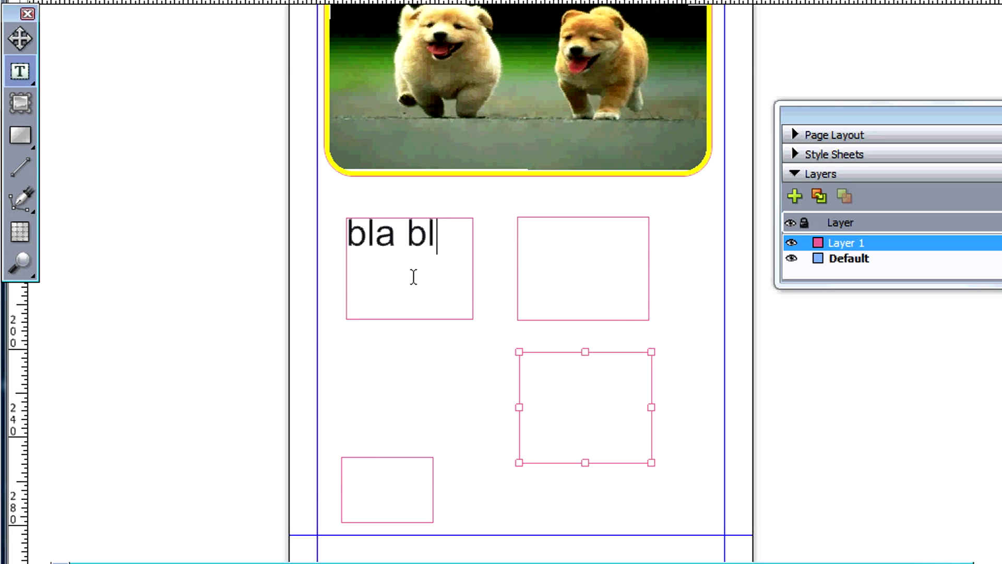
text(a bla b)
text( bla bla bla bla)
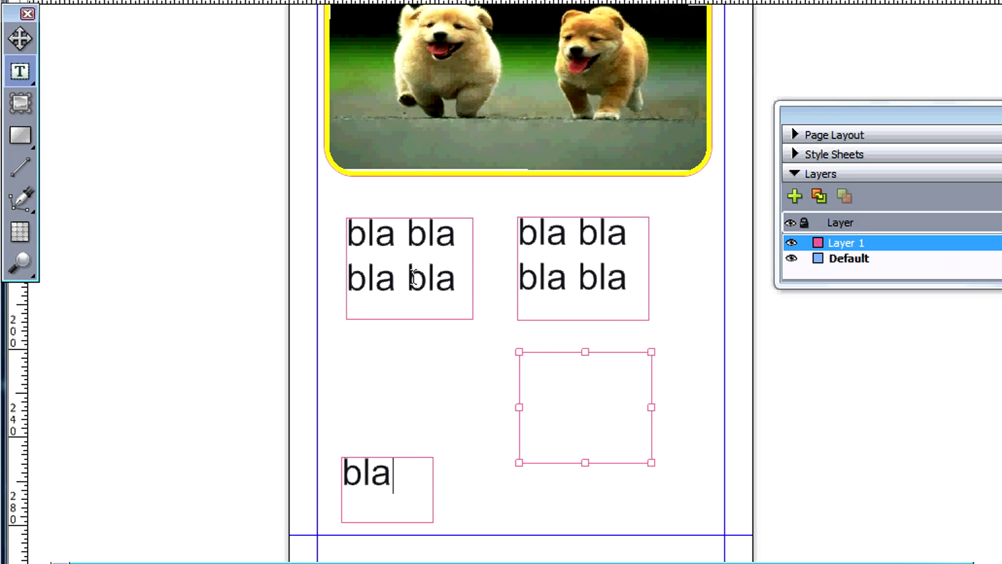
drag(19, 71, 110, 81)
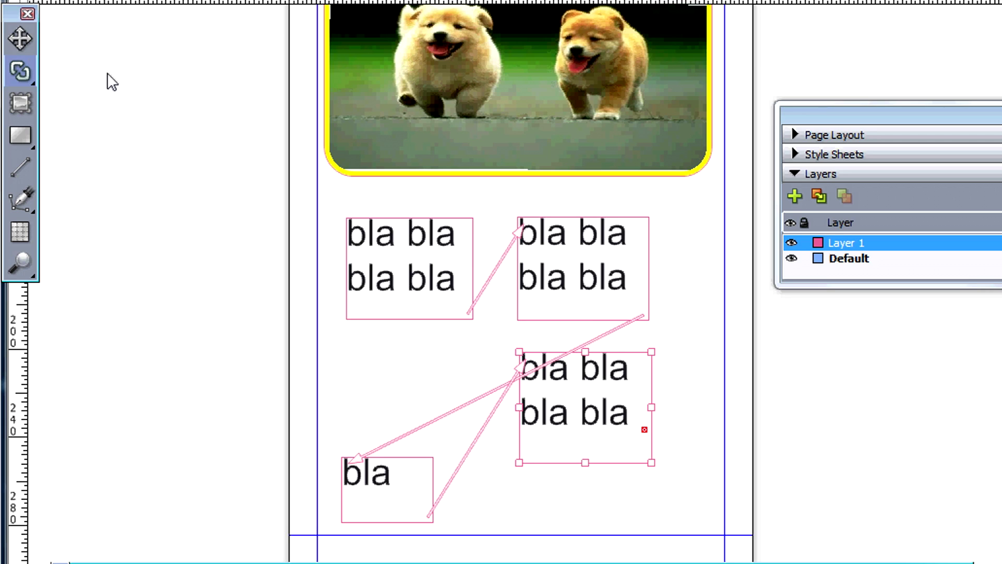
click(474, 307)
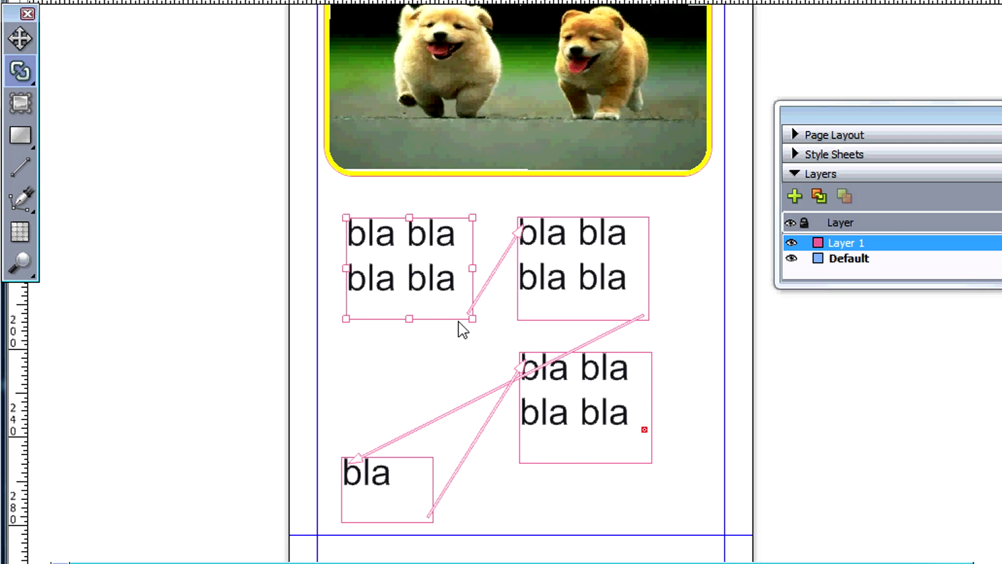
click(466, 304)
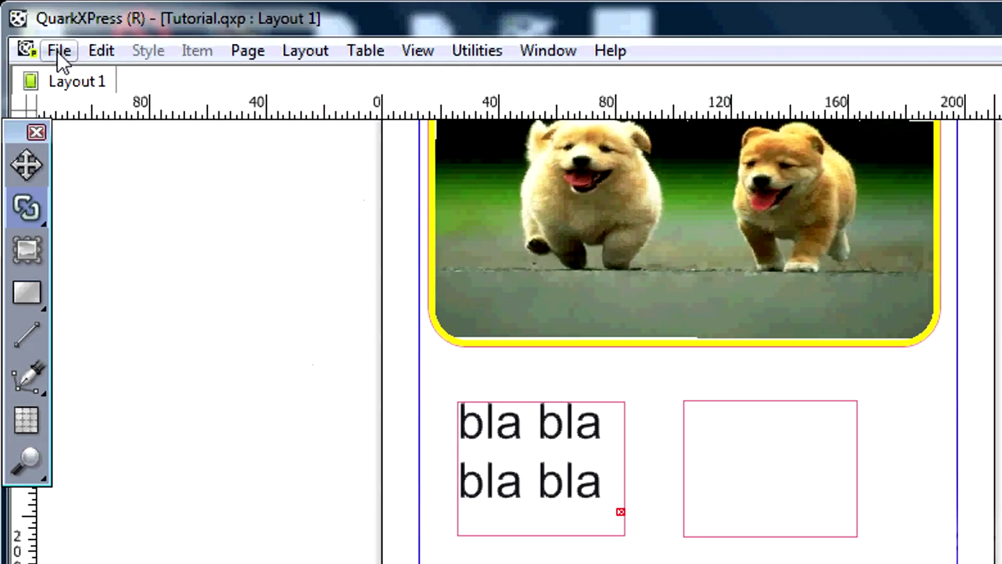
Step: Save the layout as Tutorial.qxp and export it as Tutorial.pdf
click(58, 51)
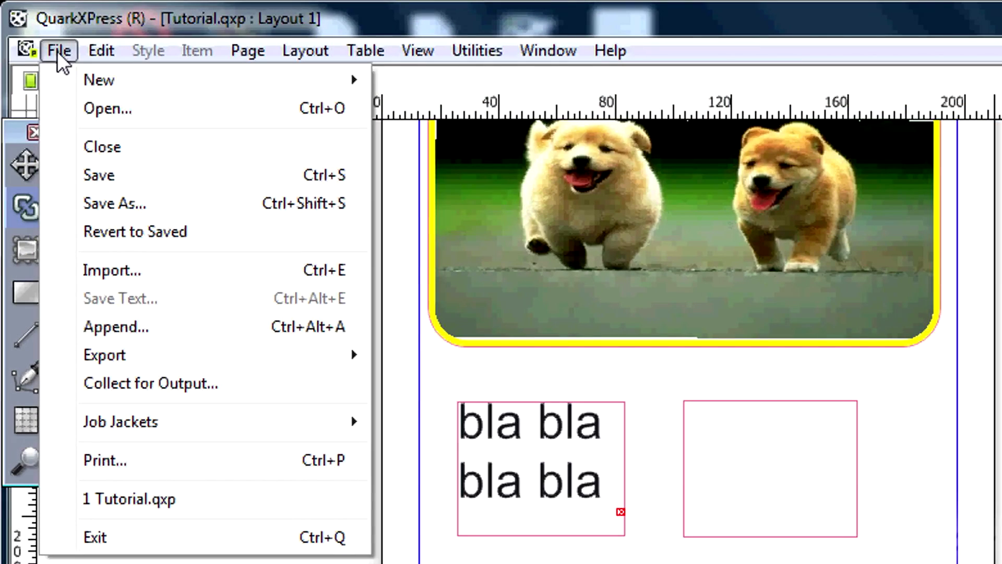
click(141, 204)
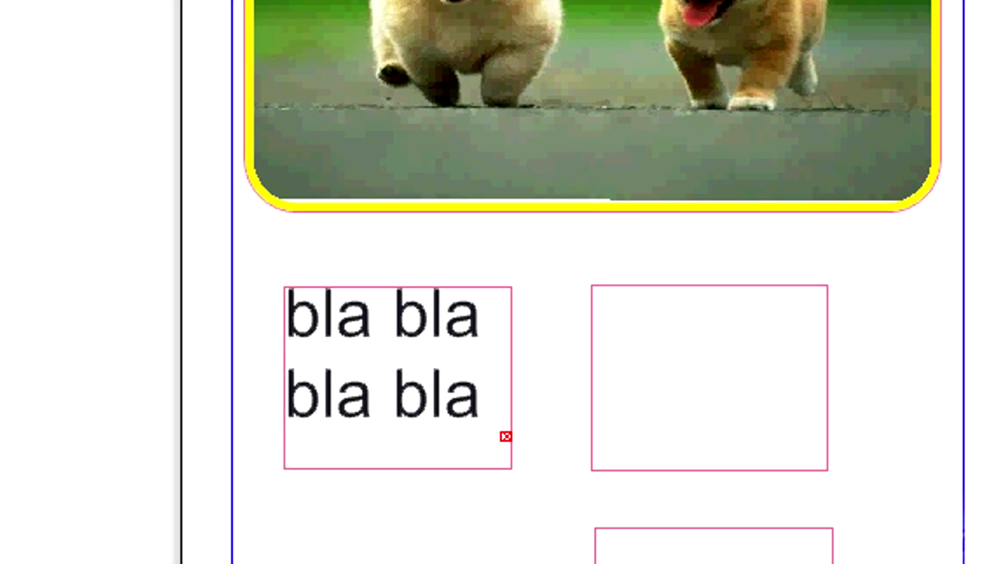
mouse_move(103, 353)
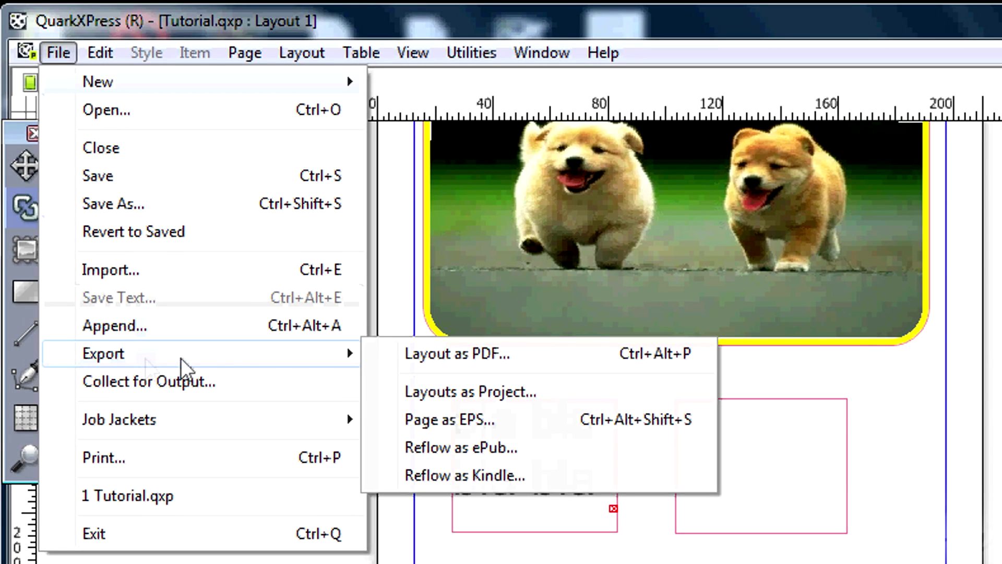
click(499, 352)
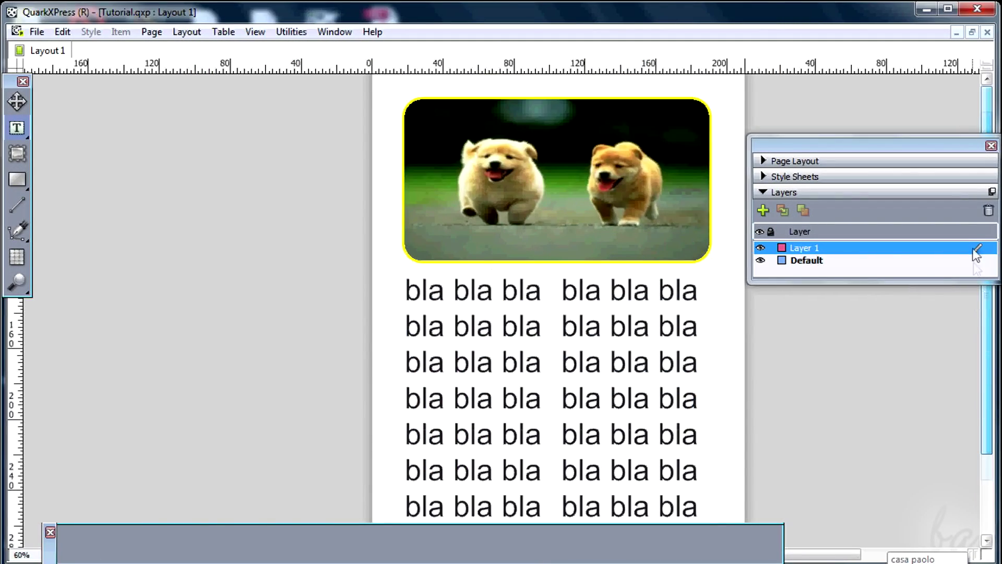
drag(986, 378, 963, 239)
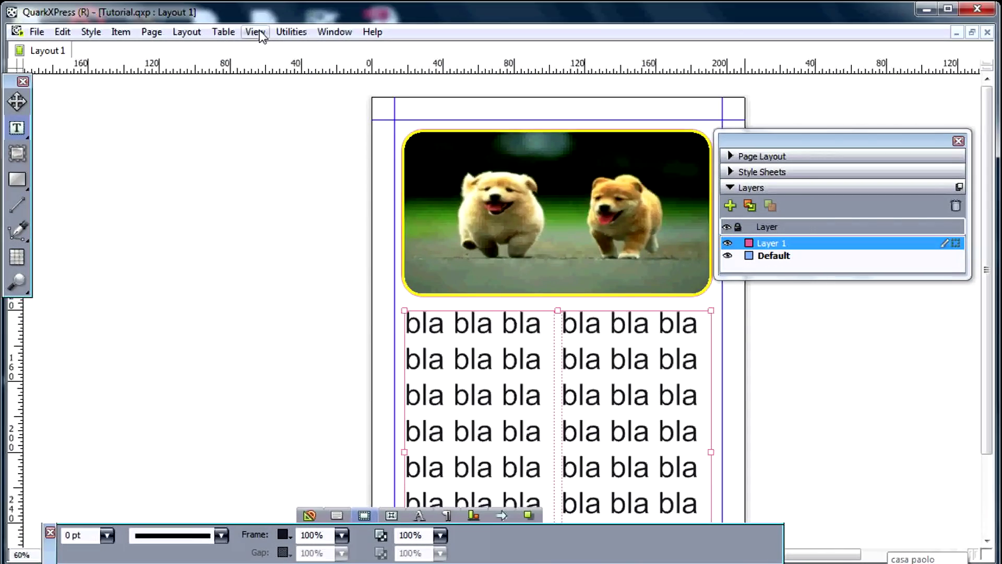
click(257, 32)
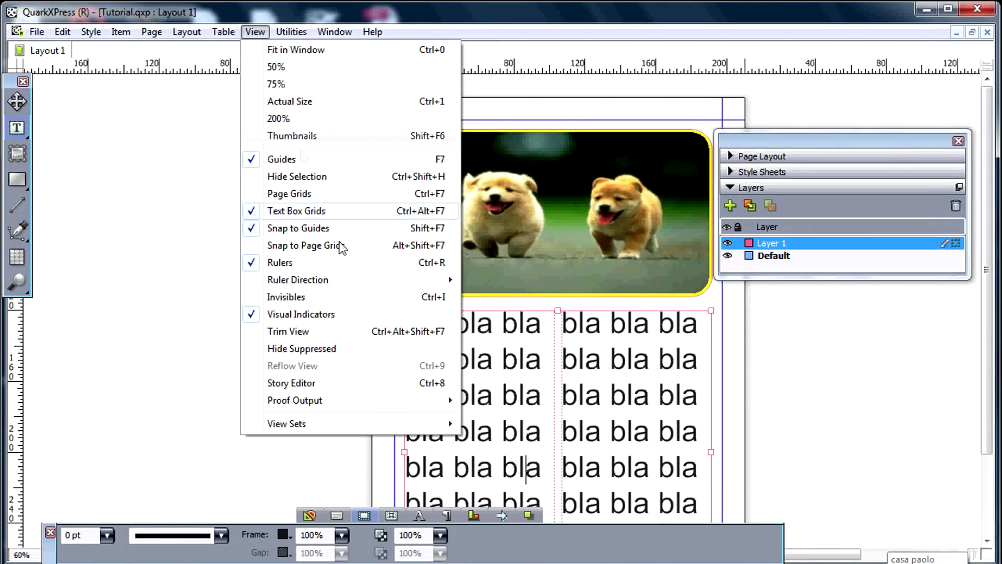
mouse_move(287, 424)
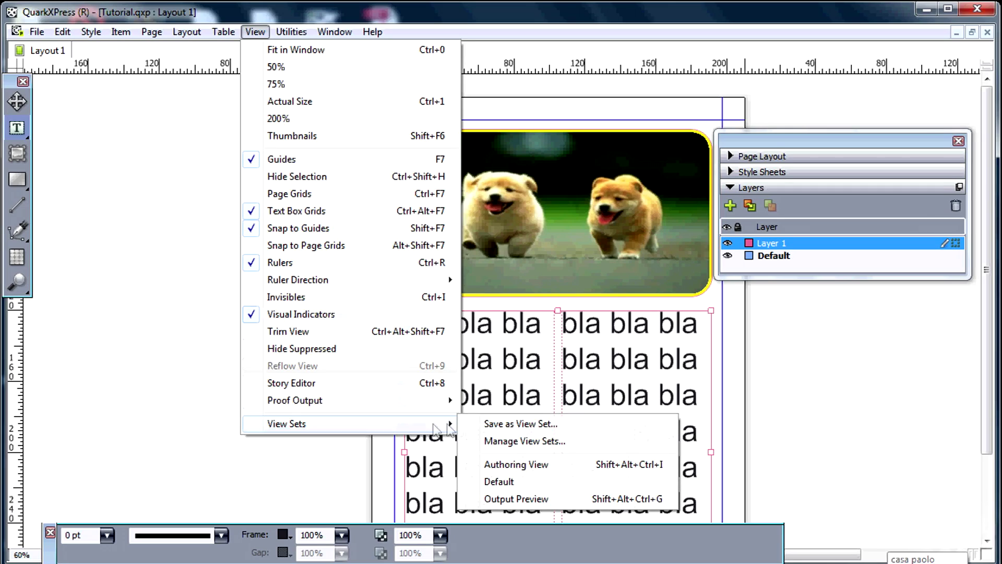
click(546, 503)
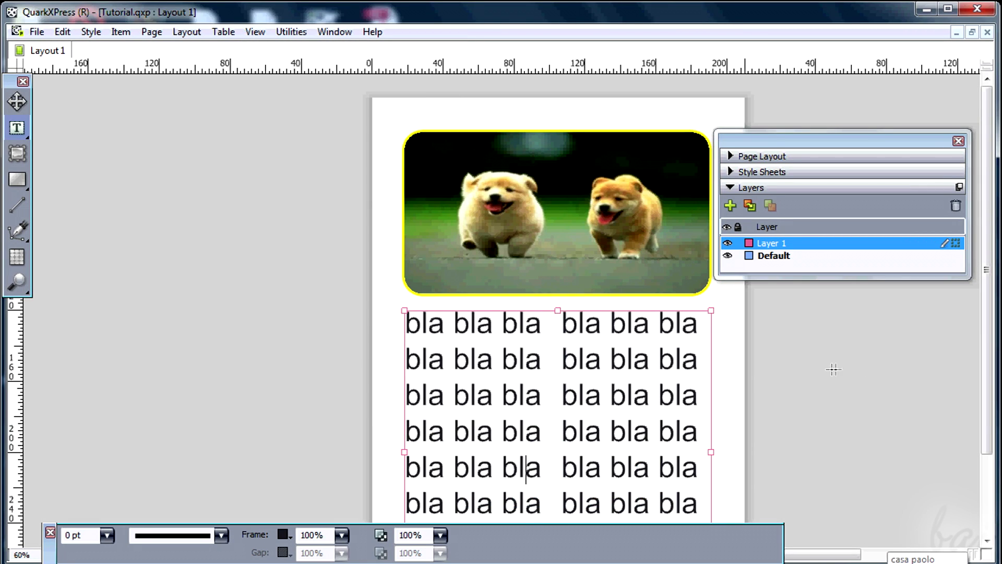
click(256, 31)
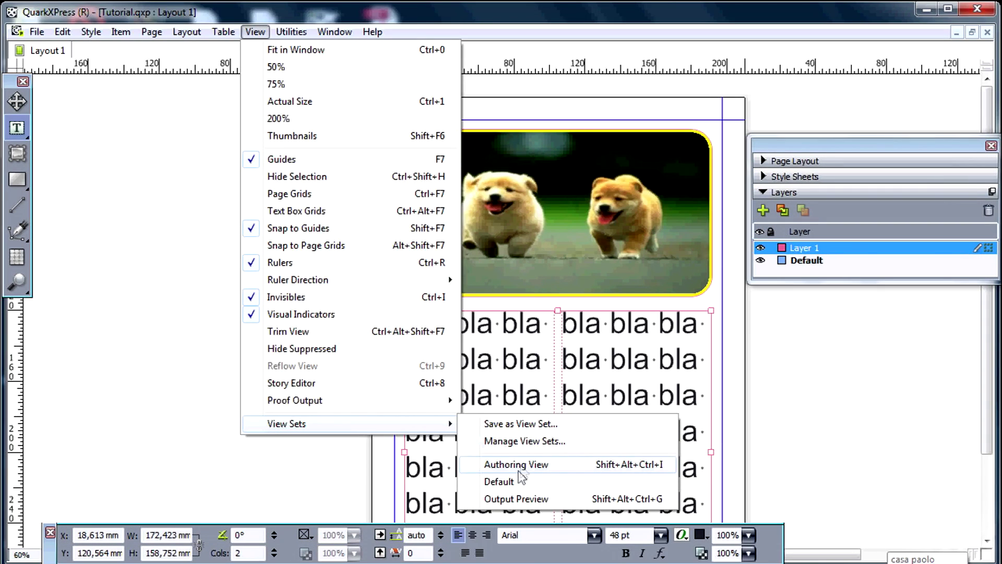
click(518, 479)
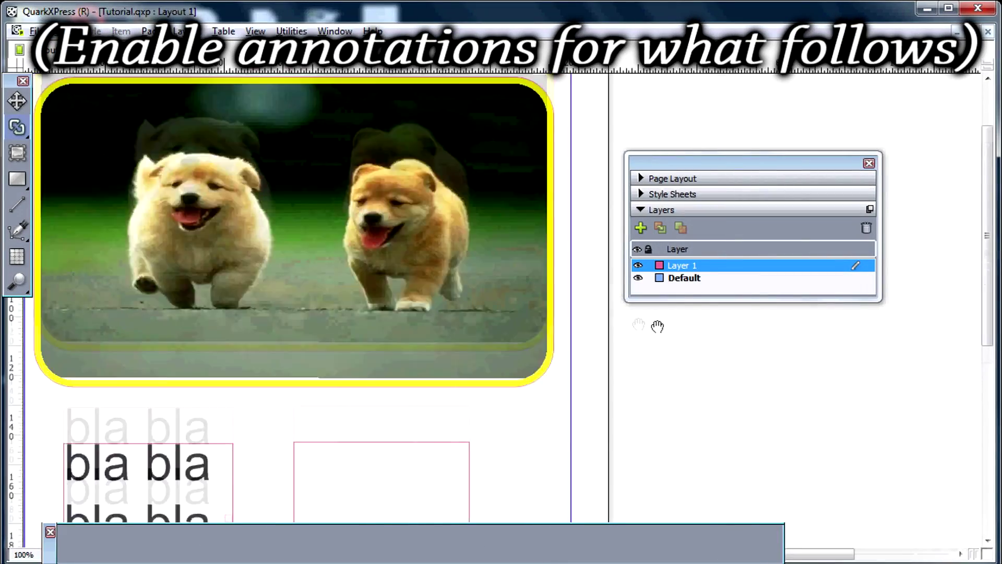
drag(500, 288, 447, 353)
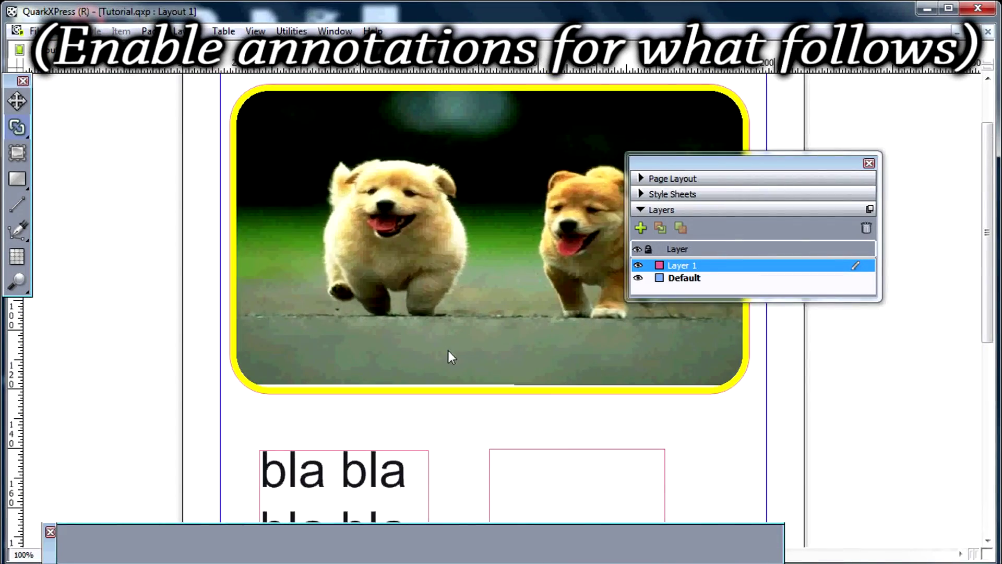